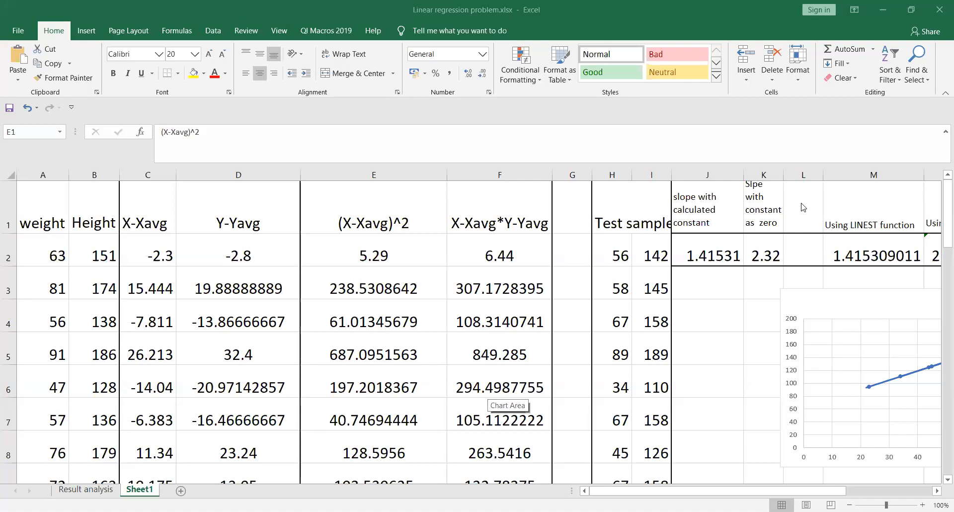
Step: Return to the regression sheet and scroll down to the intercept 61.727 and equation Y=1.41*X+61.727
click(938, 208)
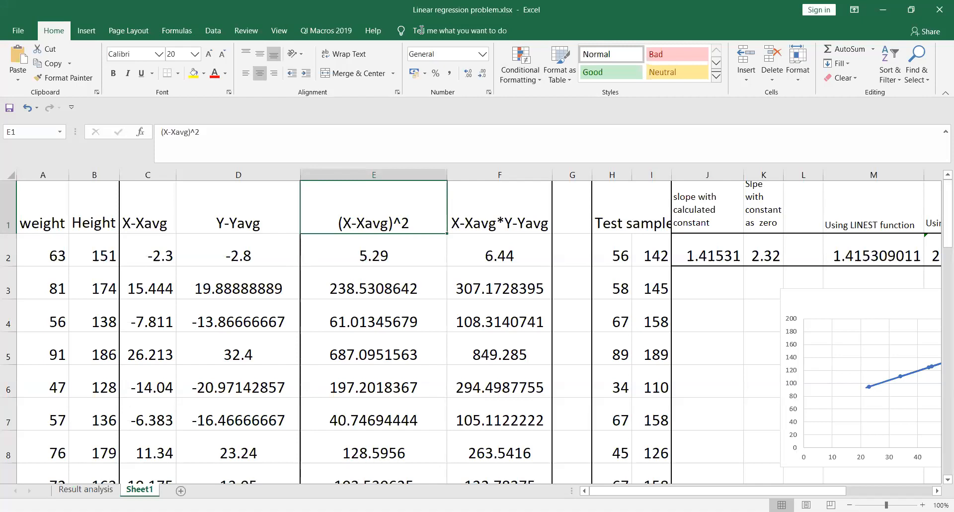
key(alt+Tab)
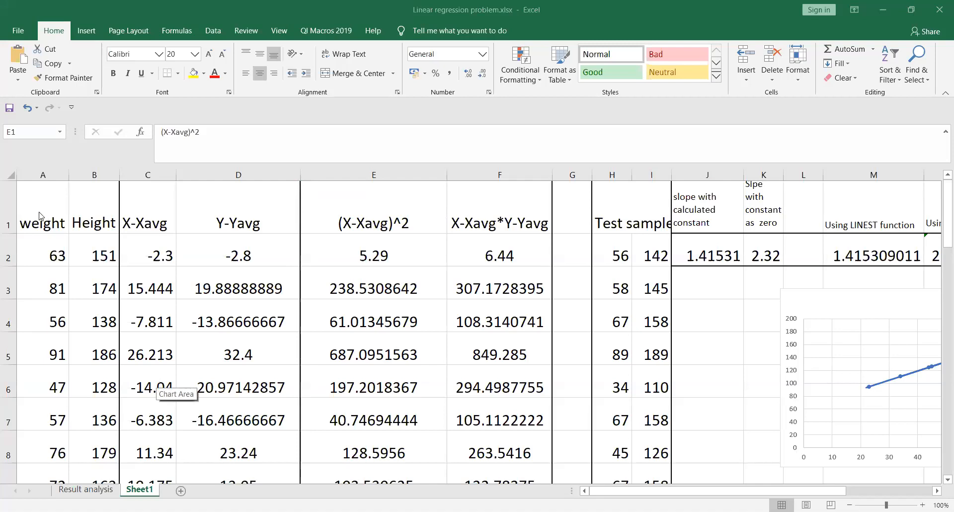
click(92, 223)
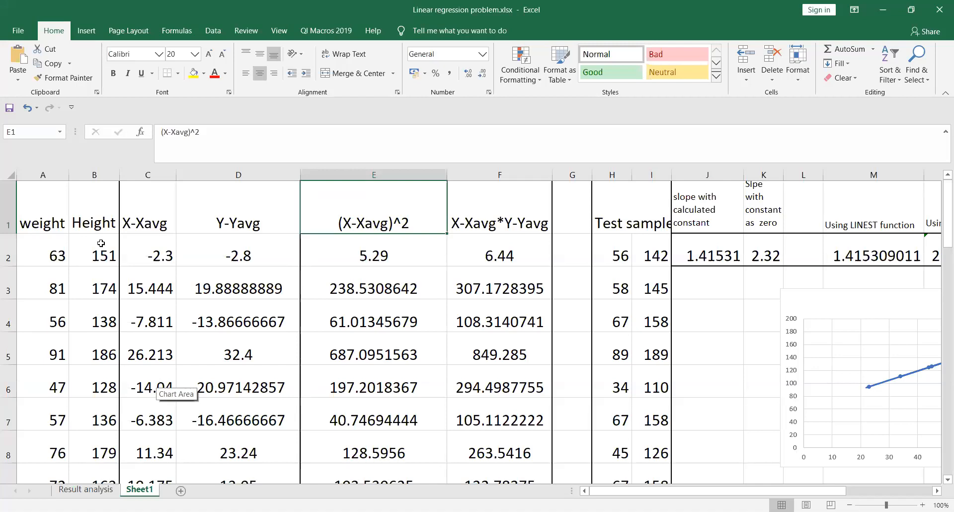
click(88, 224)
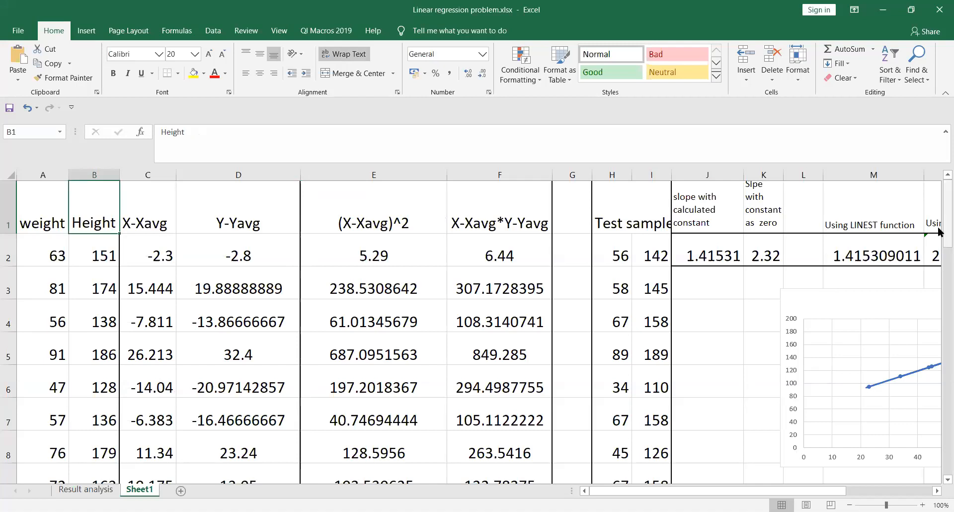
drag(939, 229, 939, 346)
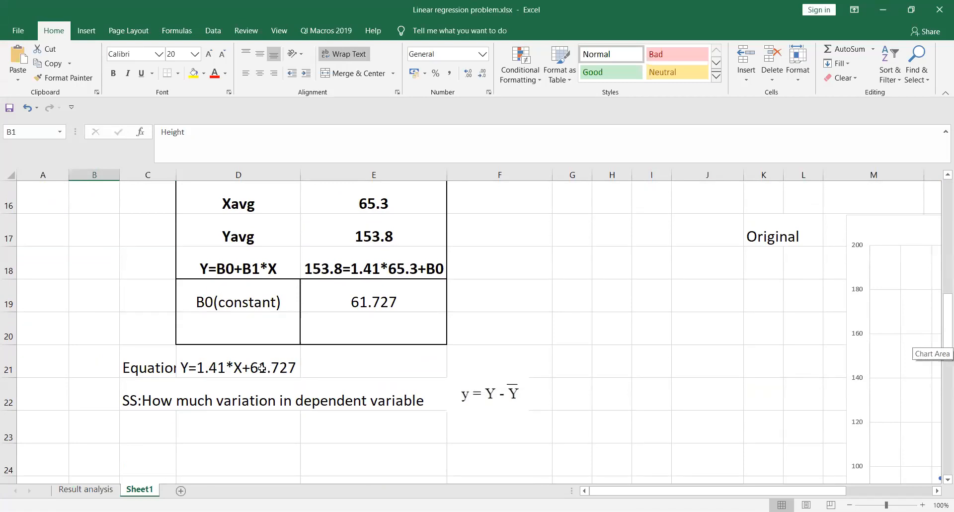
Step: Check the equation in D21, then review the deviation headings in C1–F1 at the top
click(209, 368)
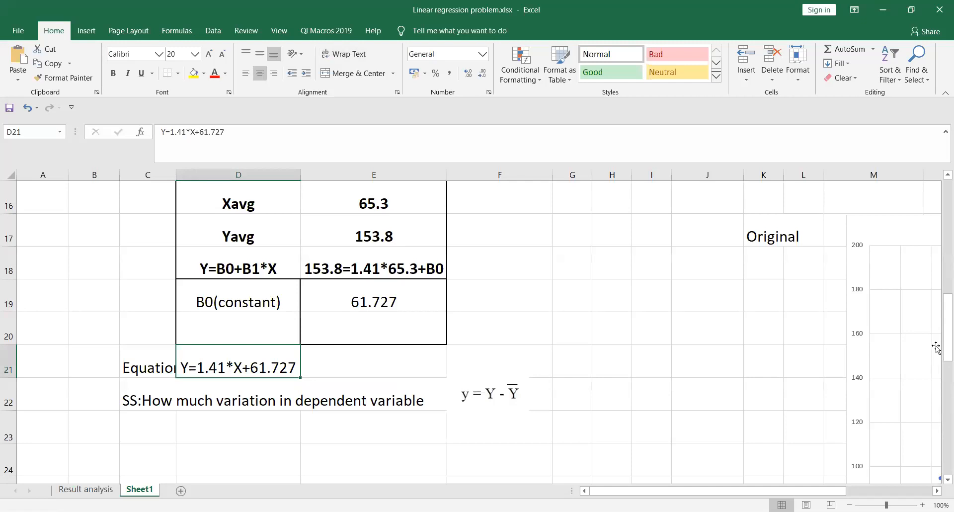
drag(940, 347, 940, 224)
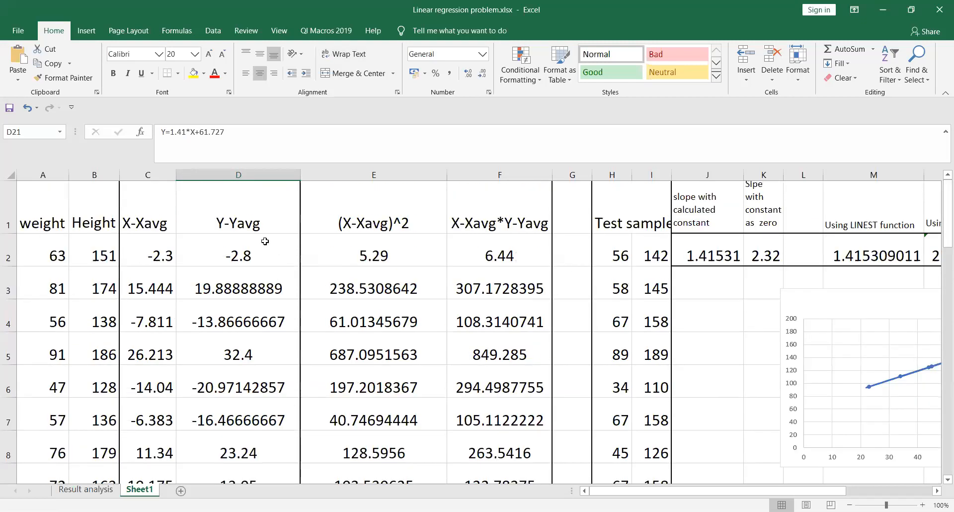
click(243, 224)
click(157, 219)
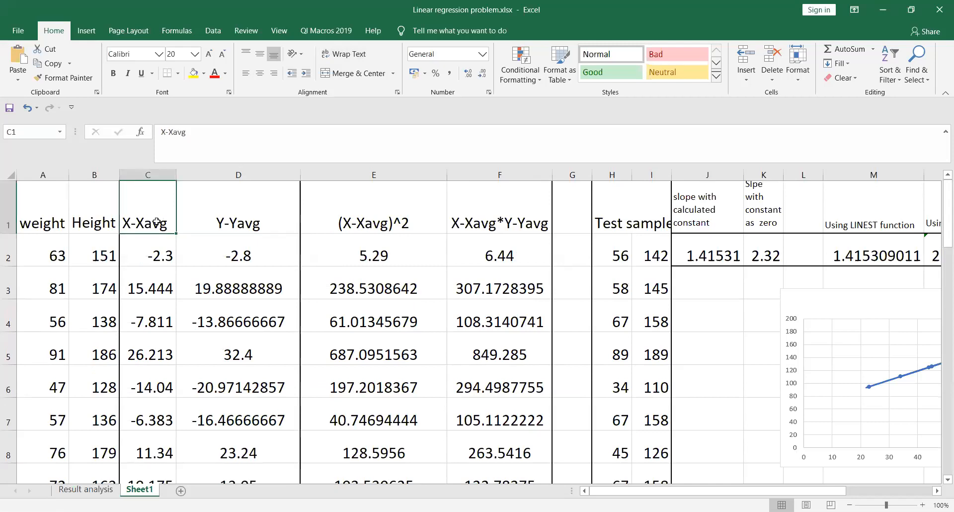
click(363, 225)
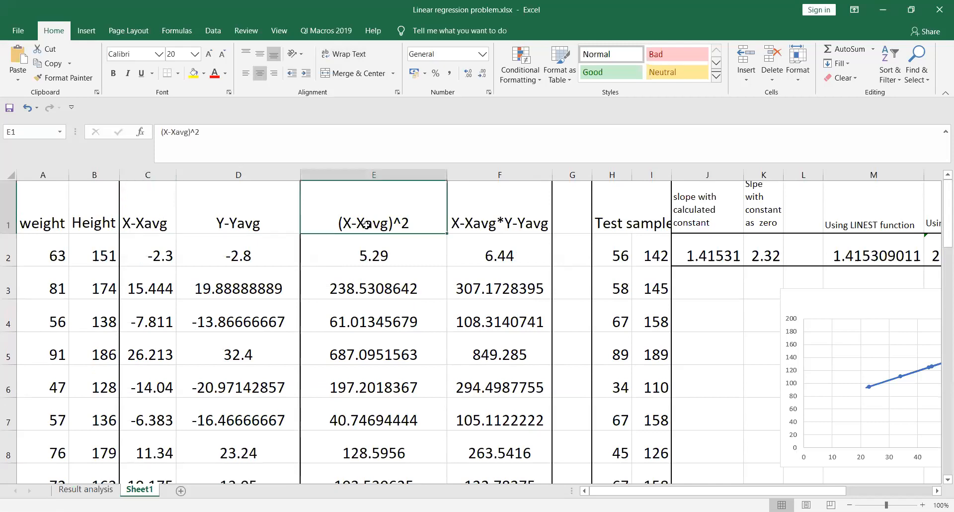
click(477, 223)
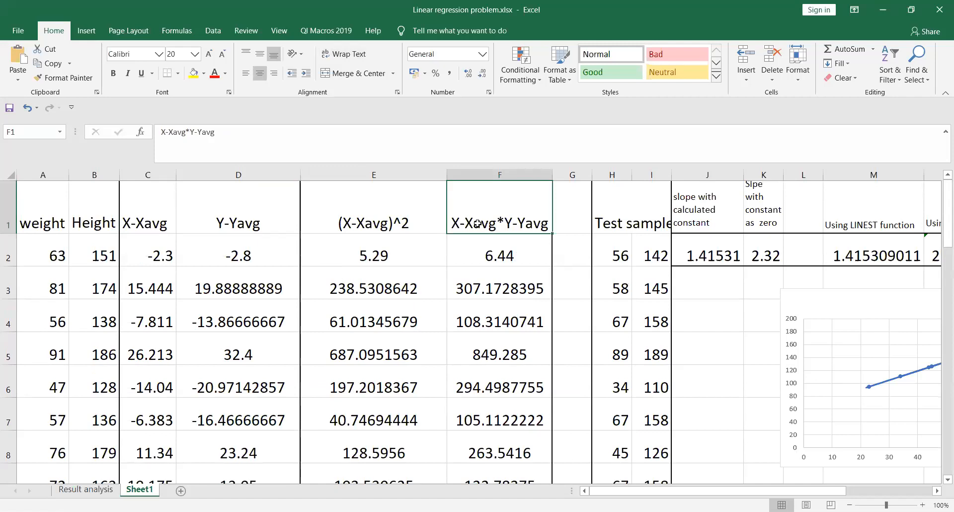
click(386, 225)
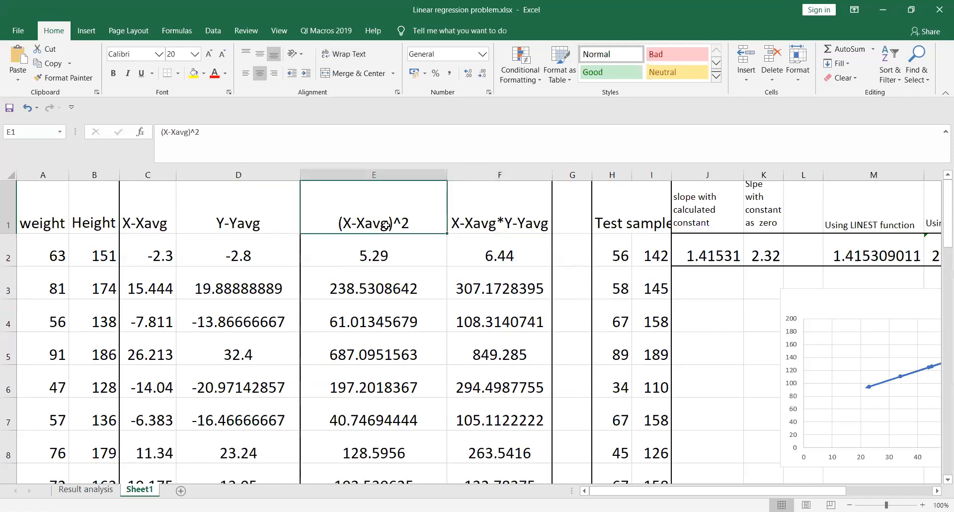
click(499, 219)
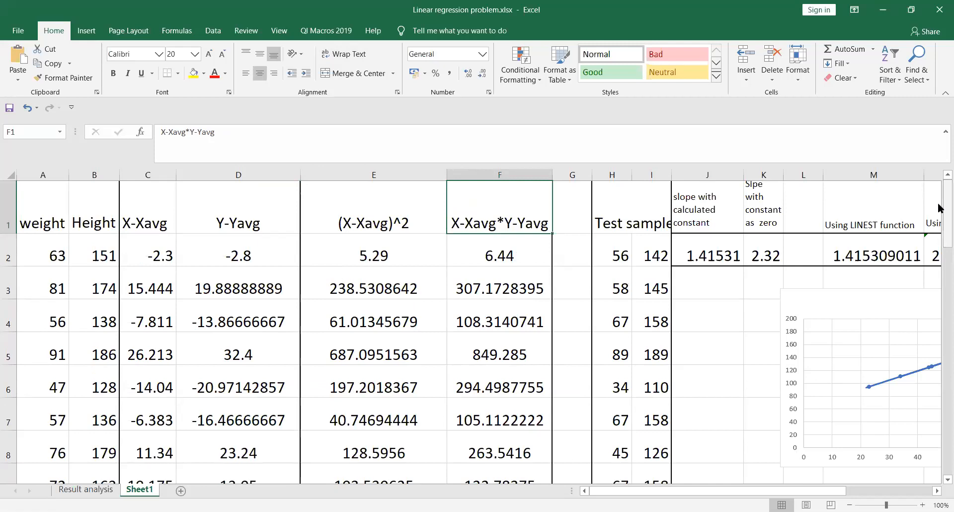
Step: Inspect the LINEST slope formula in M2, then highlight the Y-Yavg column D
click(855, 255)
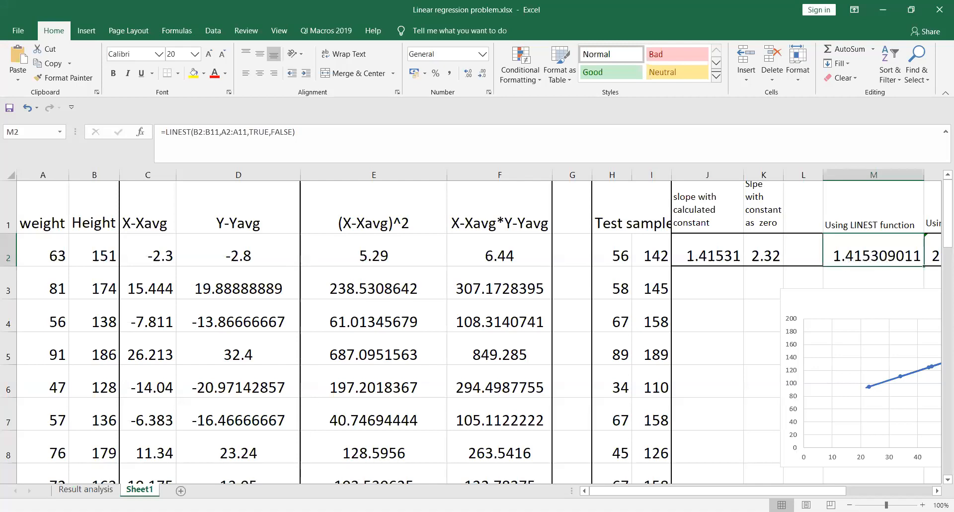
drag(702, 491, 771, 493)
click(142, 223)
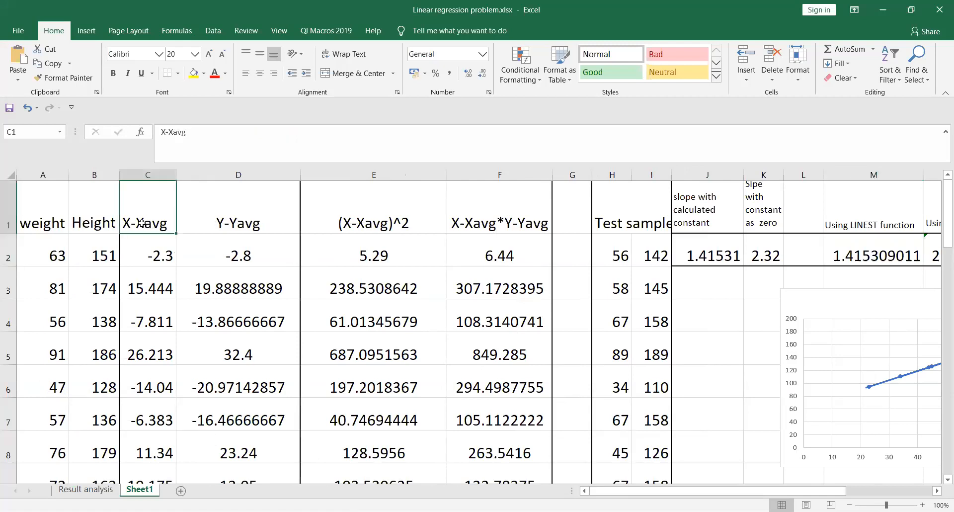
click(247, 223)
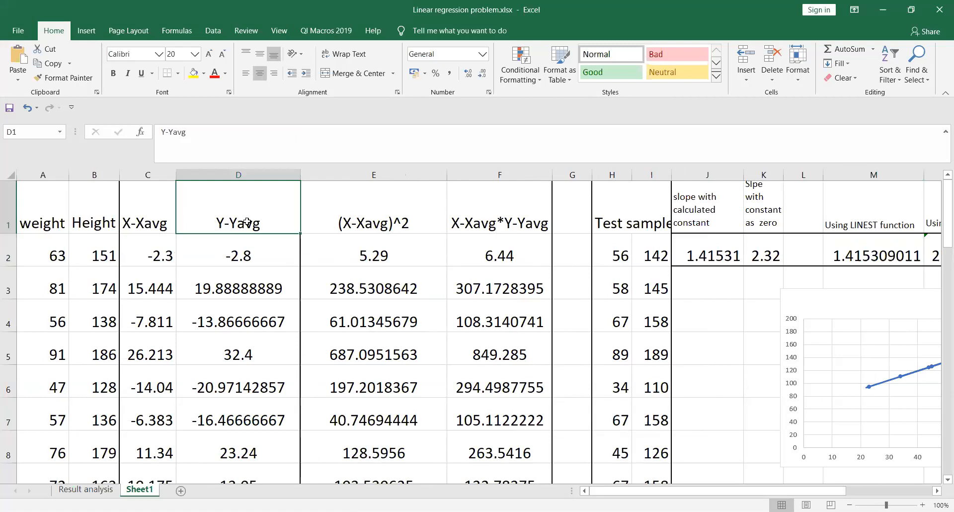
click(237, 174)
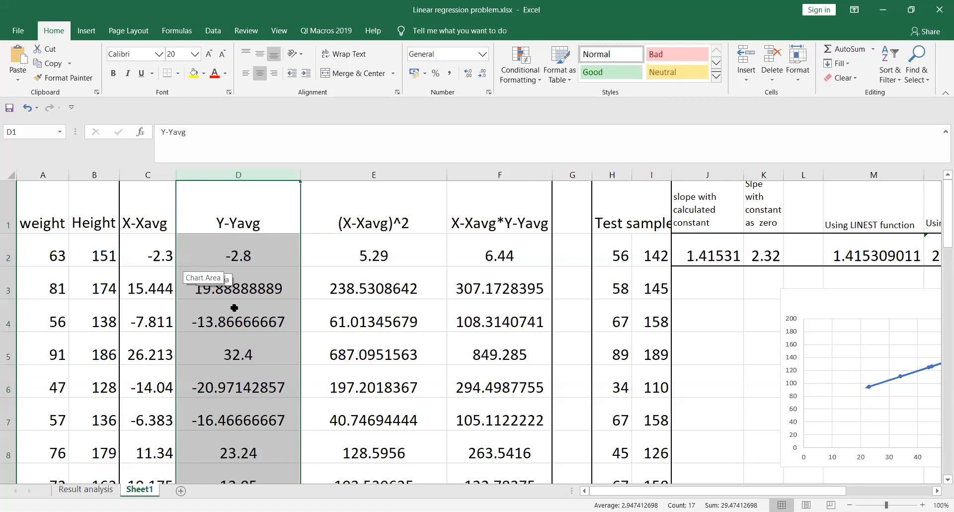
click(237, 288)
click(238, 318)
click(238, 352)
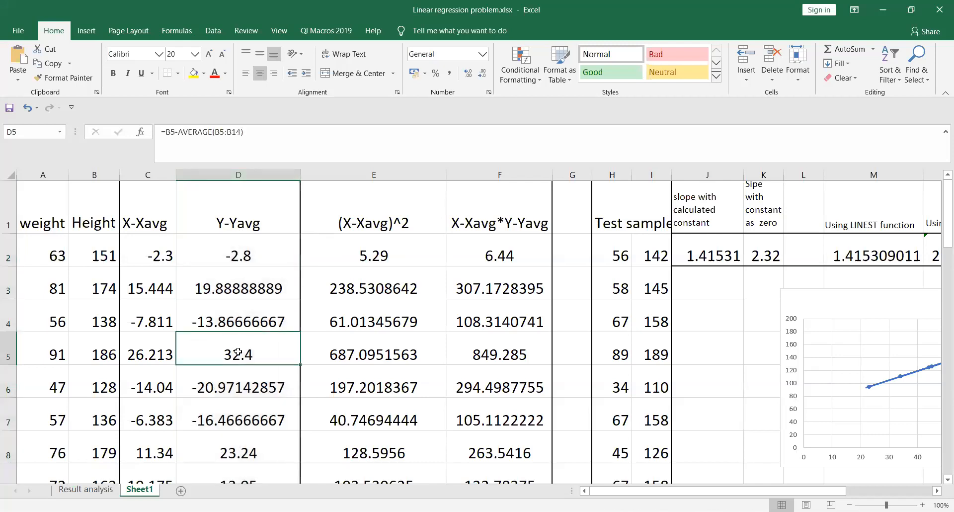
click(238, 387)
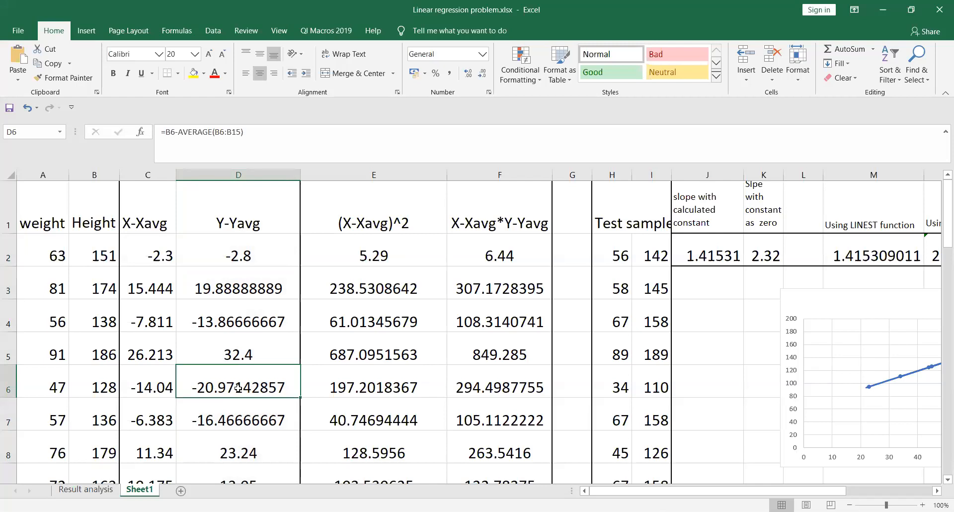
click(138, 224)
click(147, 244)
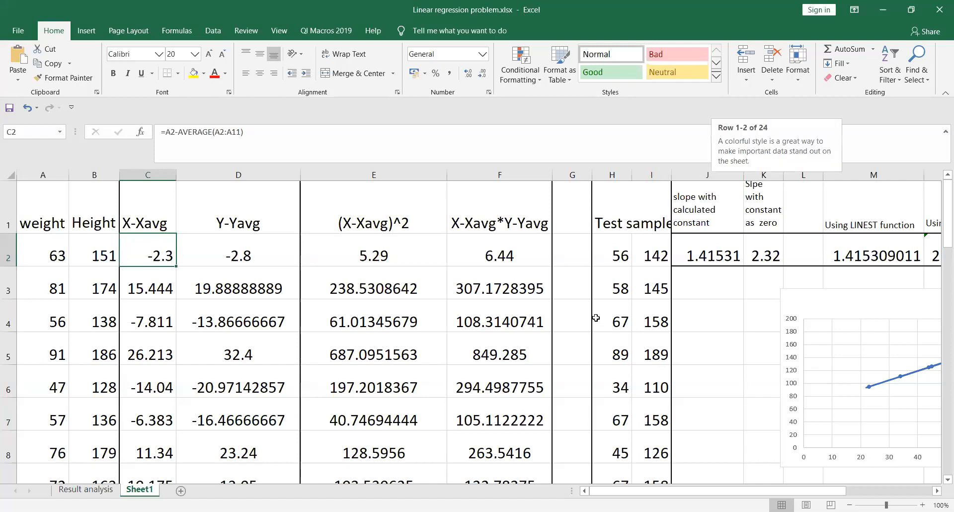
key(alt+Tab)
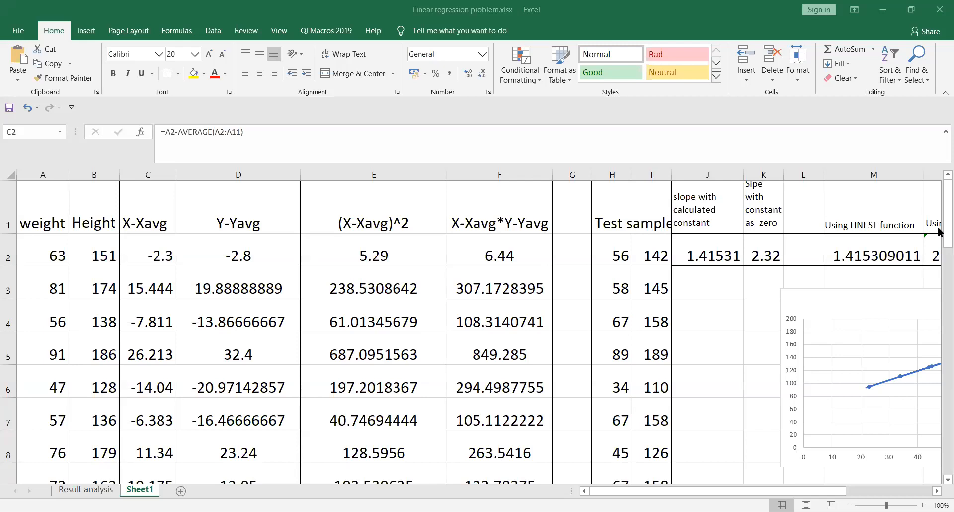
click(938, 207)
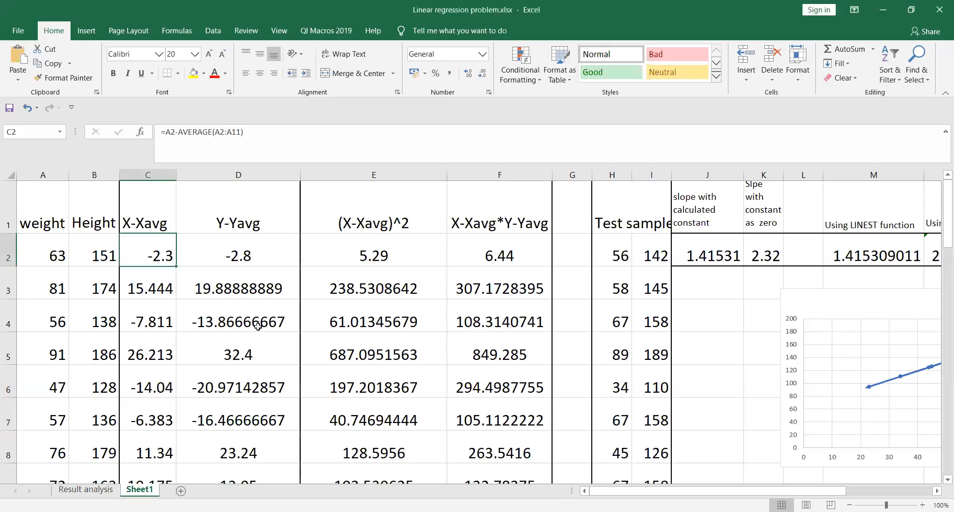
click(146, 219)
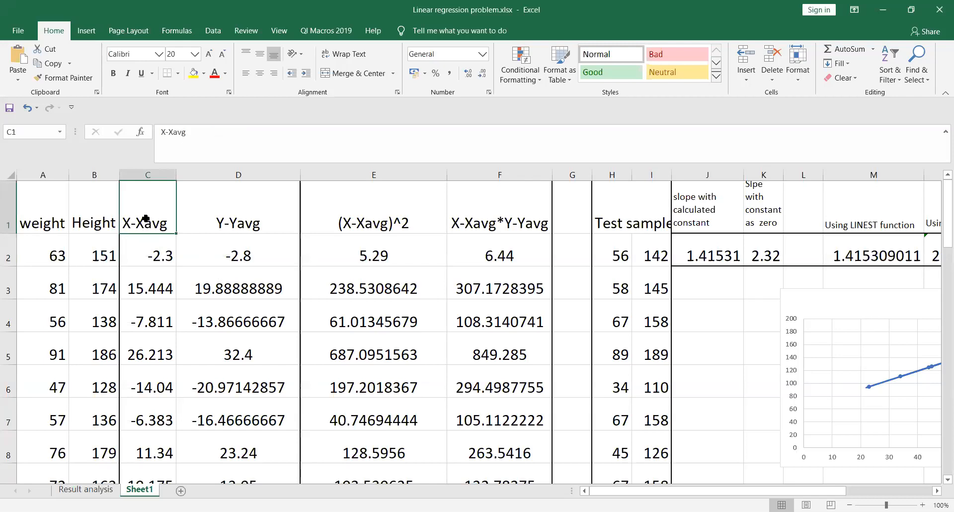
click(372, 218)
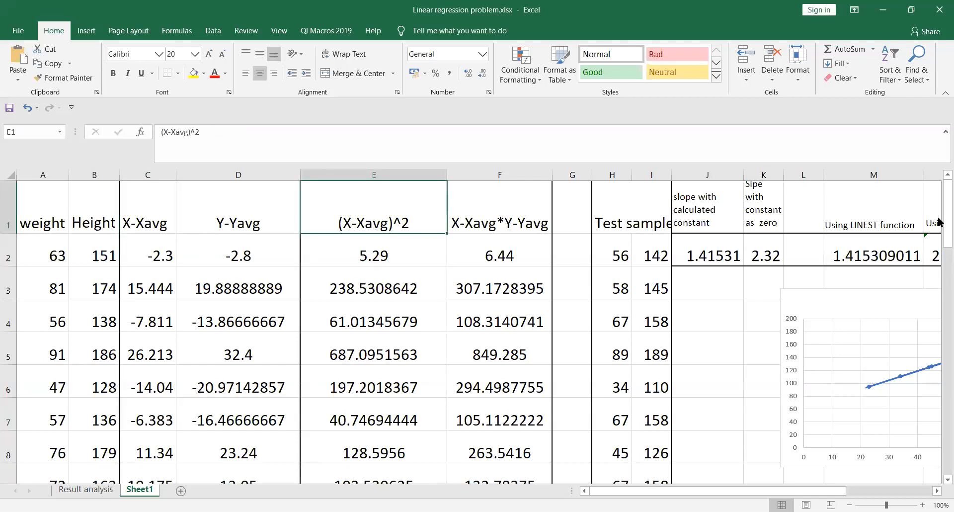
drag(939, 217, 939, 305)
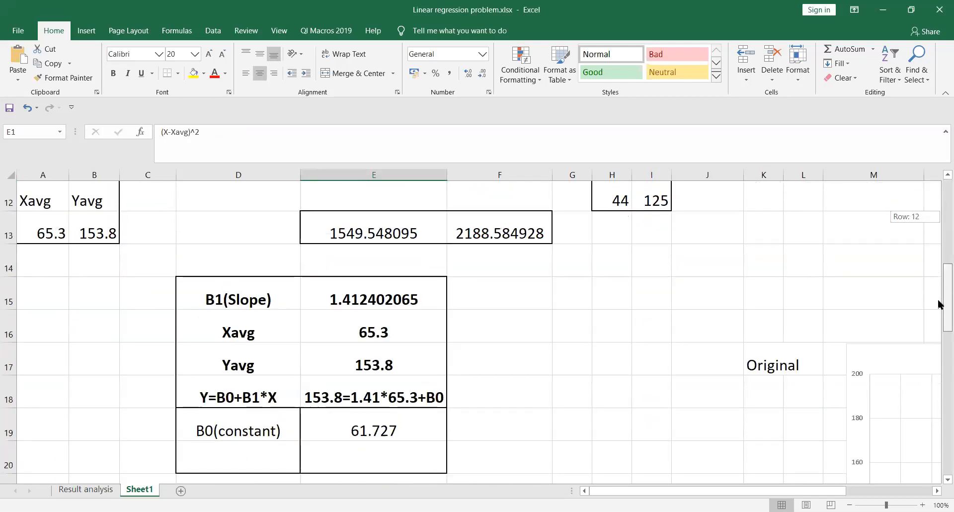
click(487, 234)
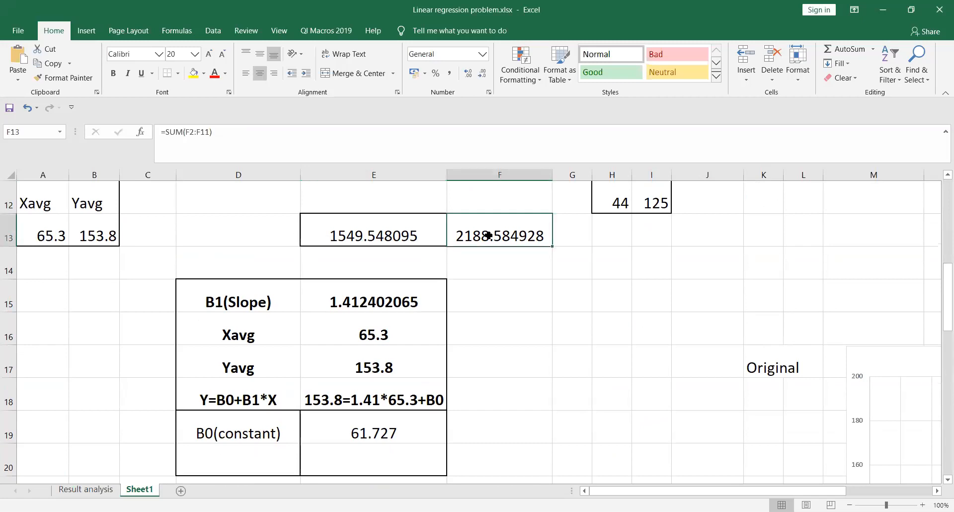
click(375, 241)
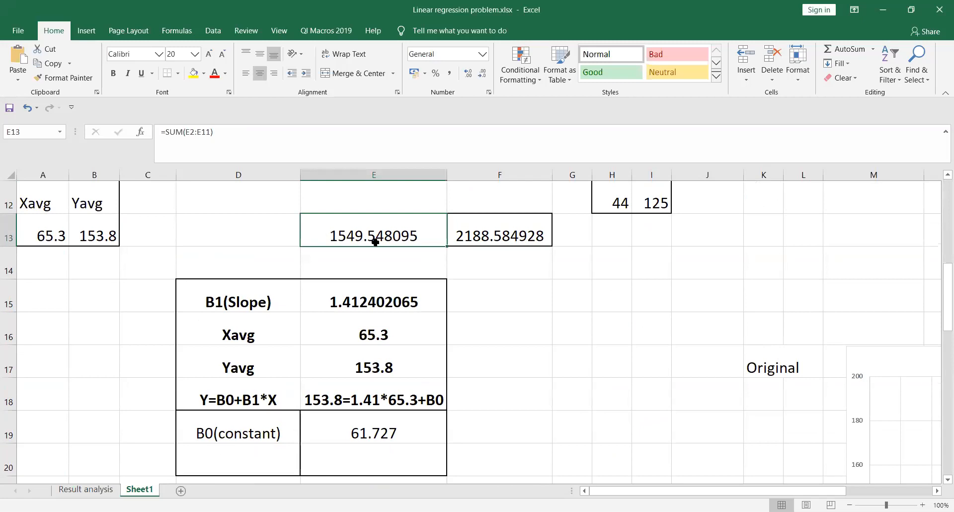
click(362, 300)
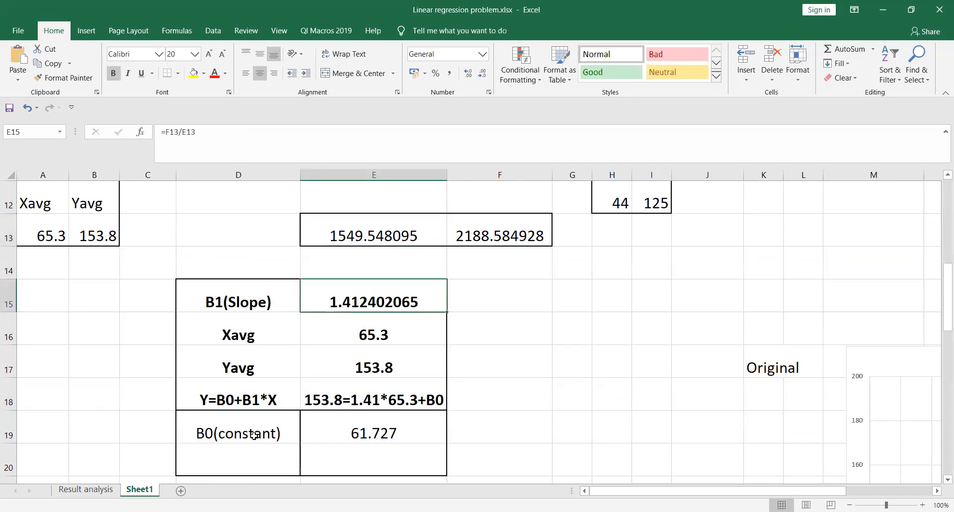
click(357, 434)
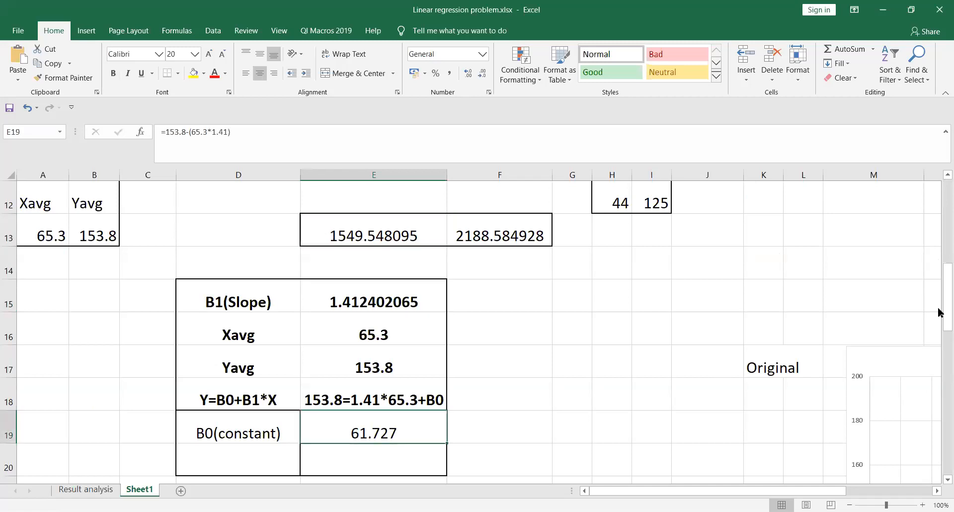
drag(940, 309, 940, 195)
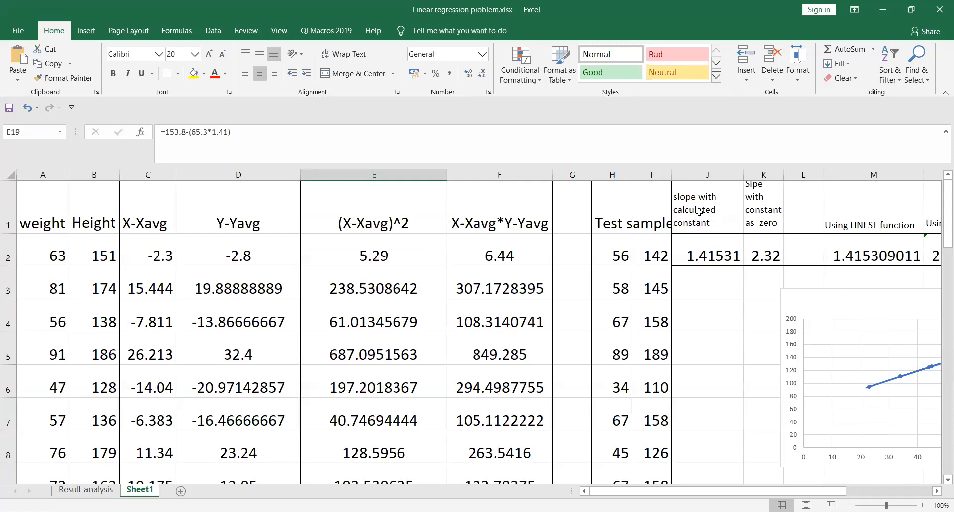
click(708, 251)
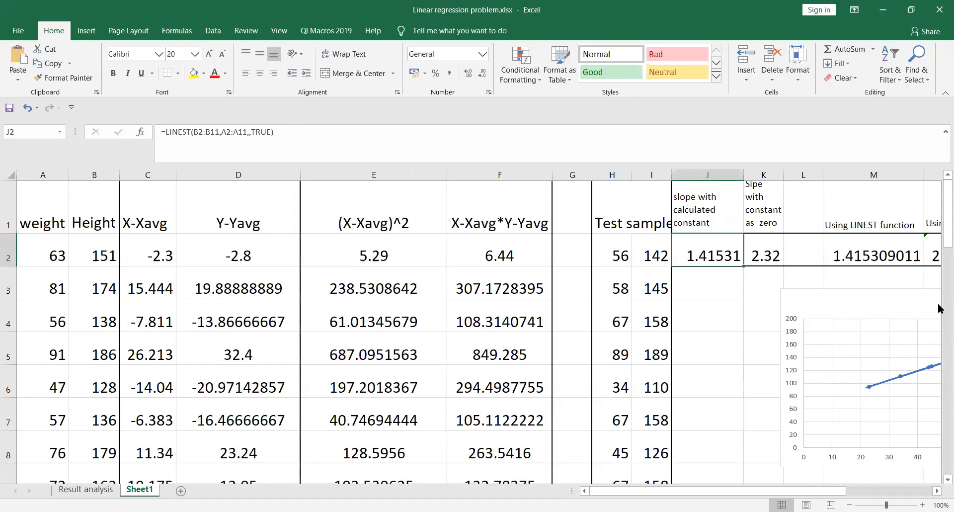
drag(947, 219, 947, 327)
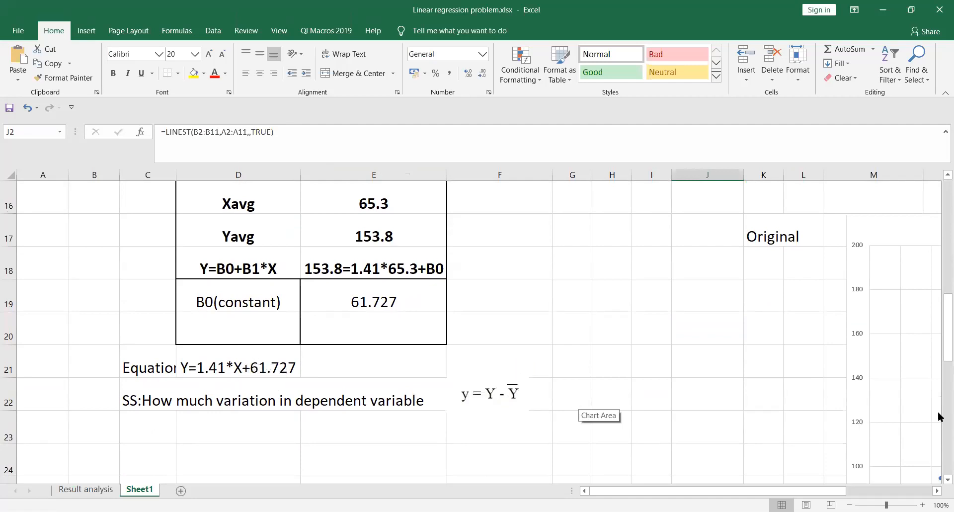
drag(947, 348, 943, 212)
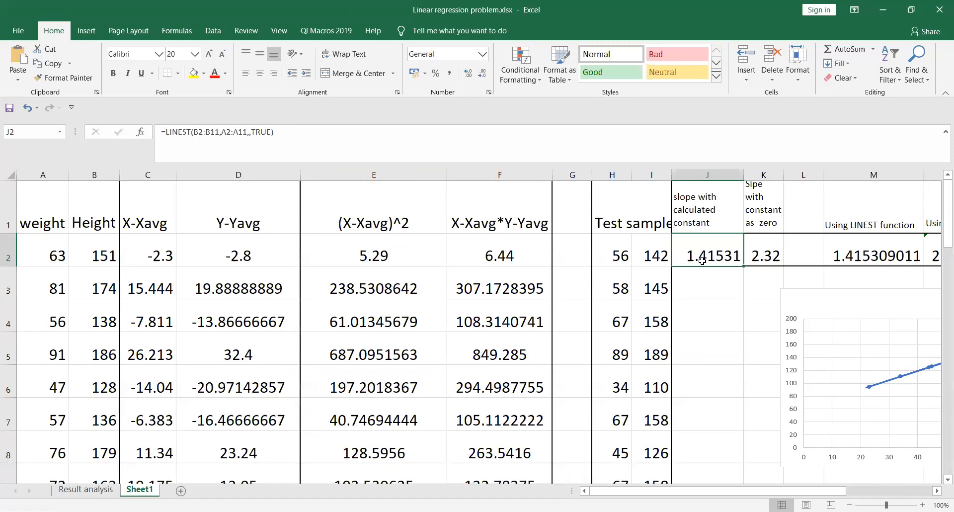
click(763, 257)
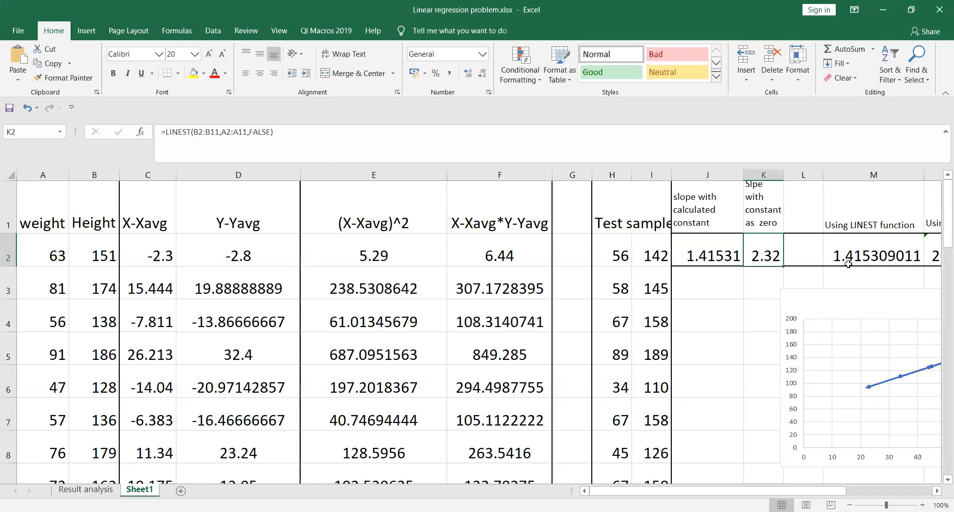
click(862, 257)
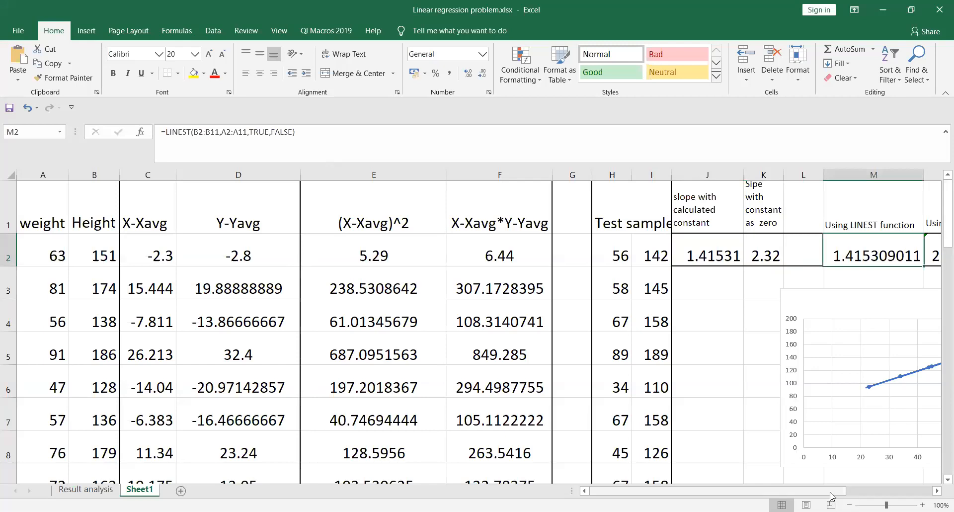
drag(833, 495, 881, 494)
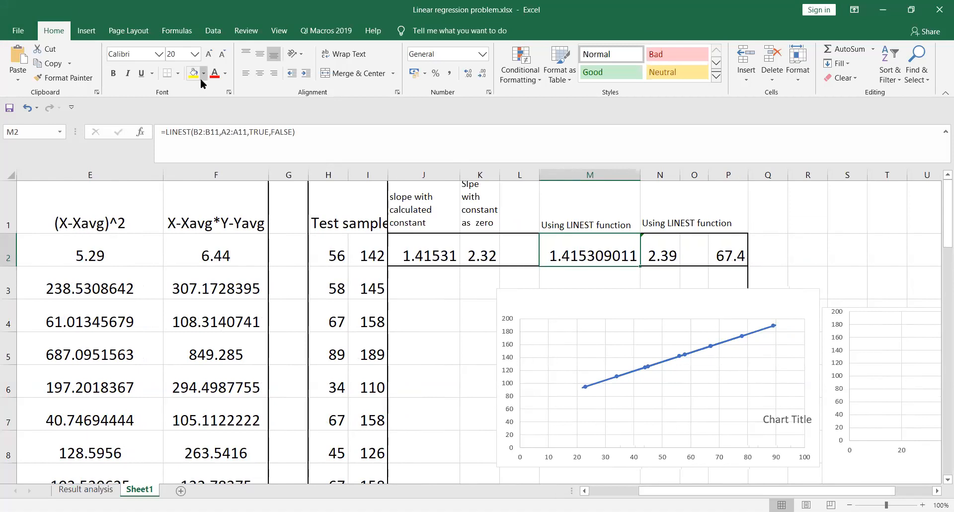
Step: Start the Regression tool from Data Analysis
click(213, 34)
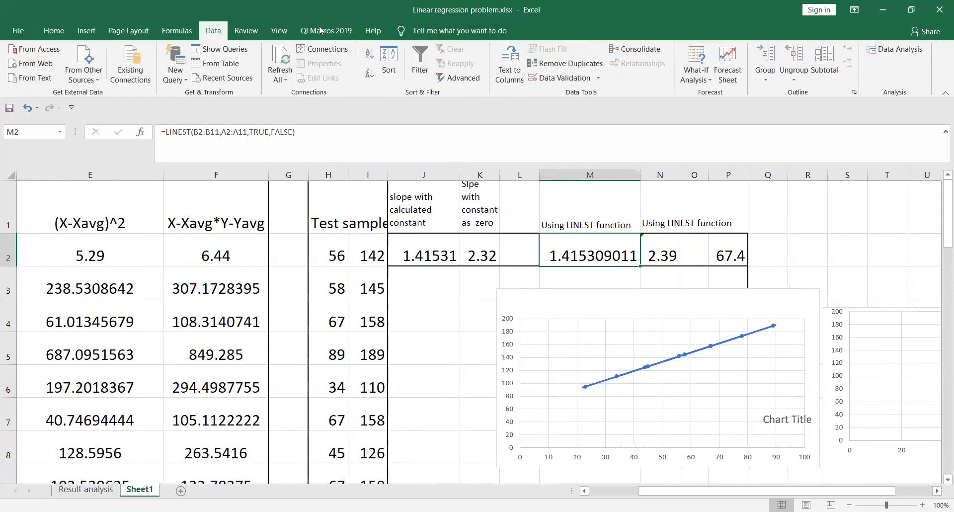
click(896, 50)
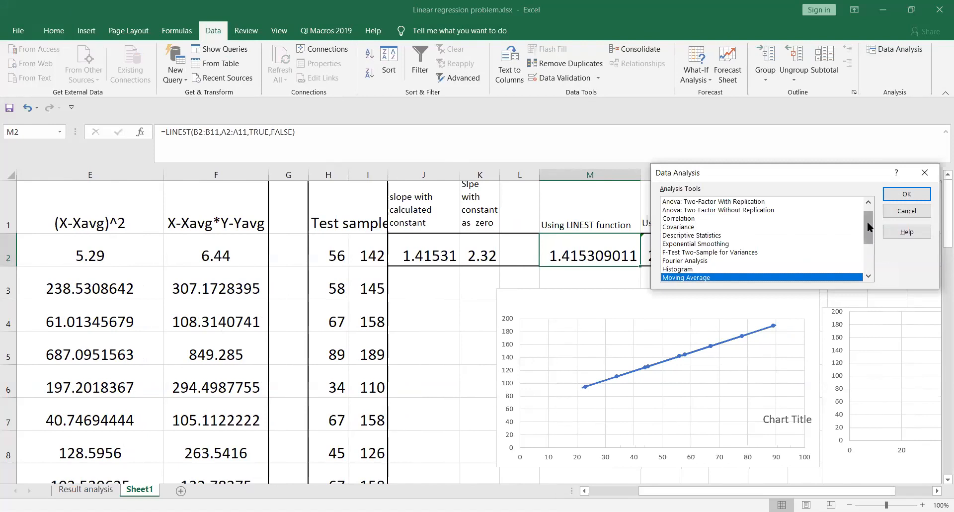
drag(866, 222, 871, 237)
click(699, 270)
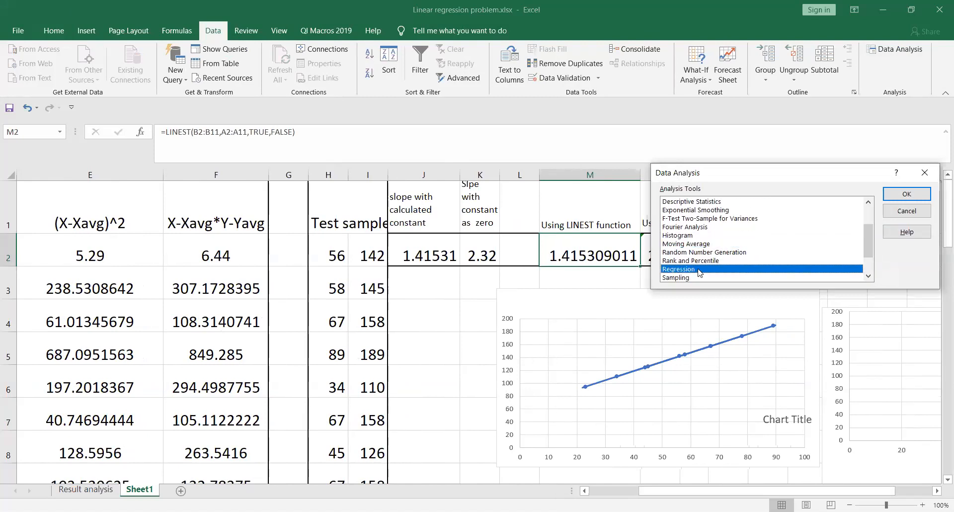
click(906, 195)
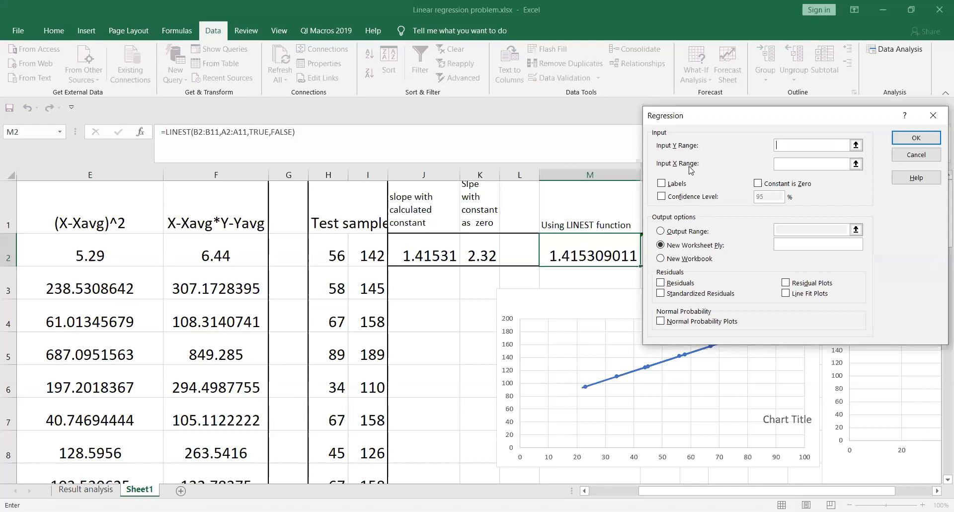
Step: Set Input Y Range to Height B1:B11 and Input X Range to weight A1:A11
click(856, 144)
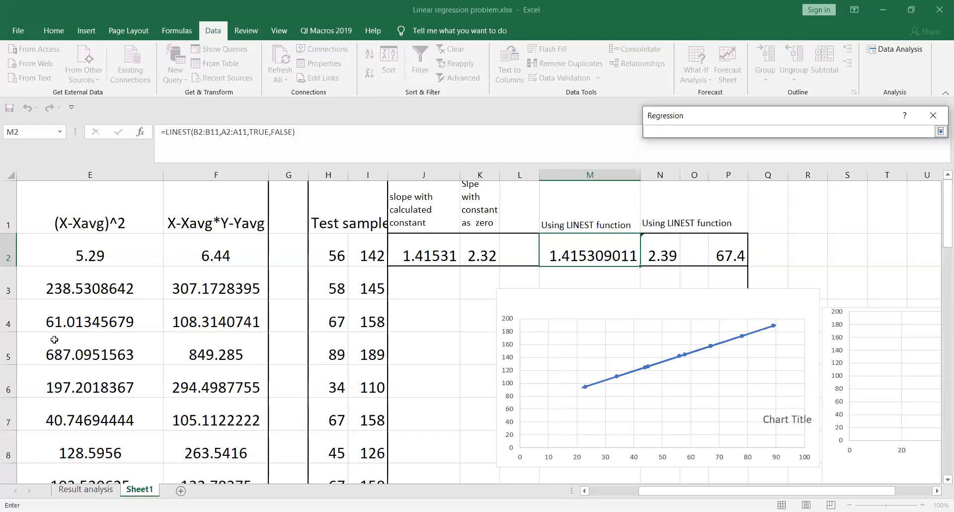
drag(670, 495, 612, 495)
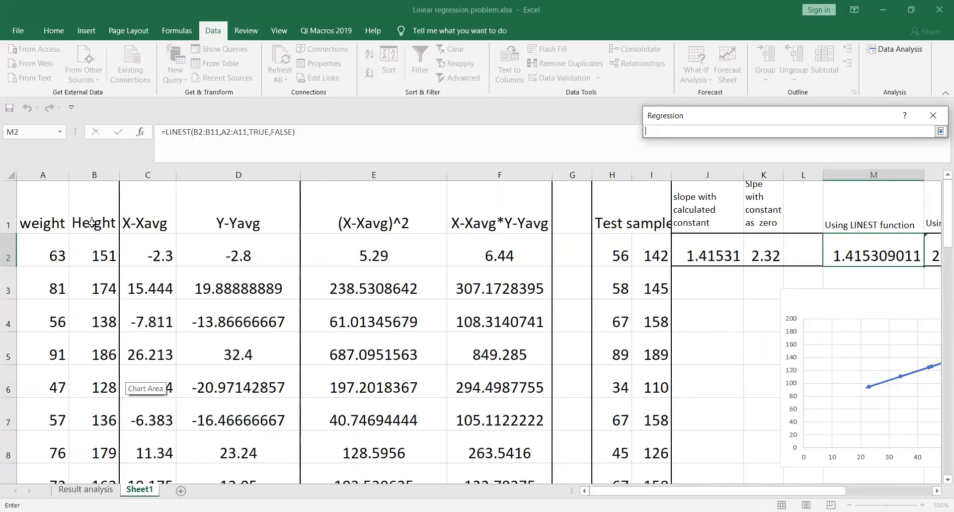
click(91, 234)
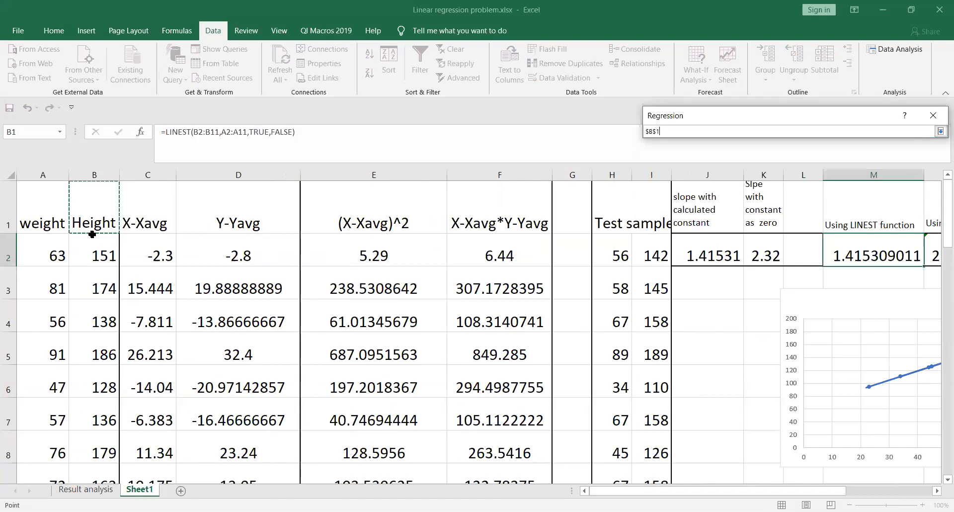
scroll(97, 360, down, 2)
shift+click(97, 360)
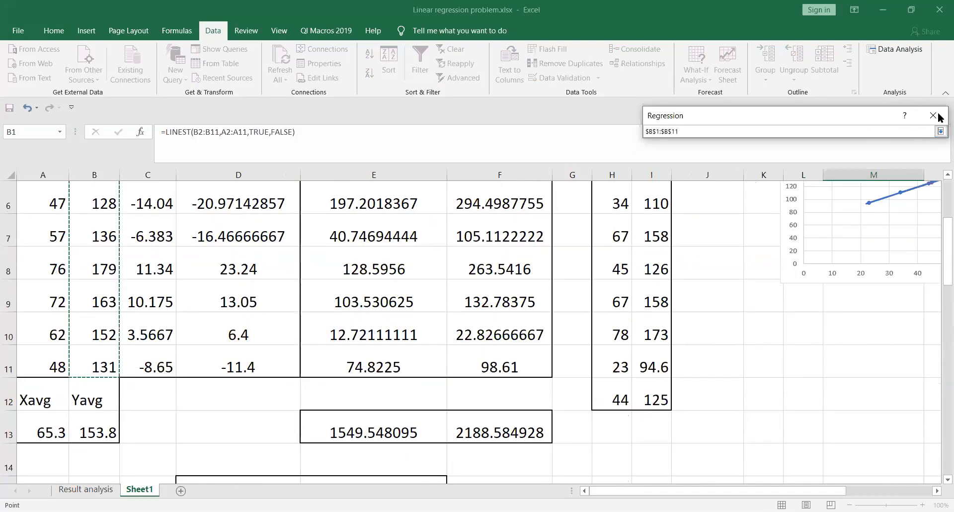
click(941, 132)
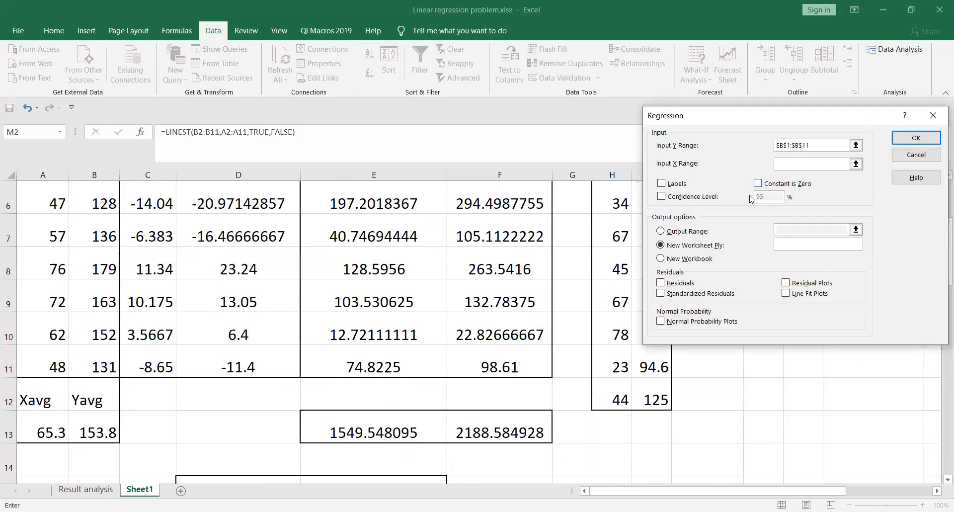
click(856, 165)
click(856, 164)
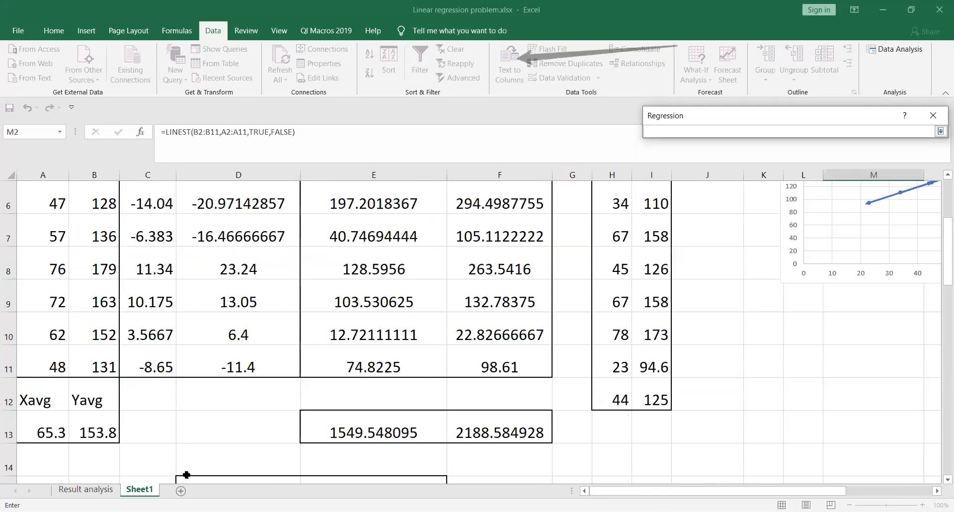
click(41, 355)
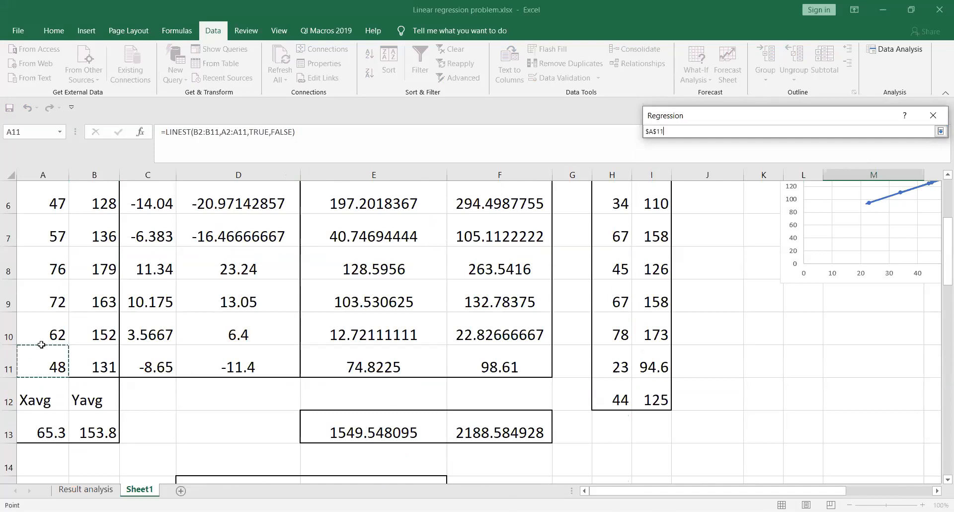
drag(42, 344, 32, 230)
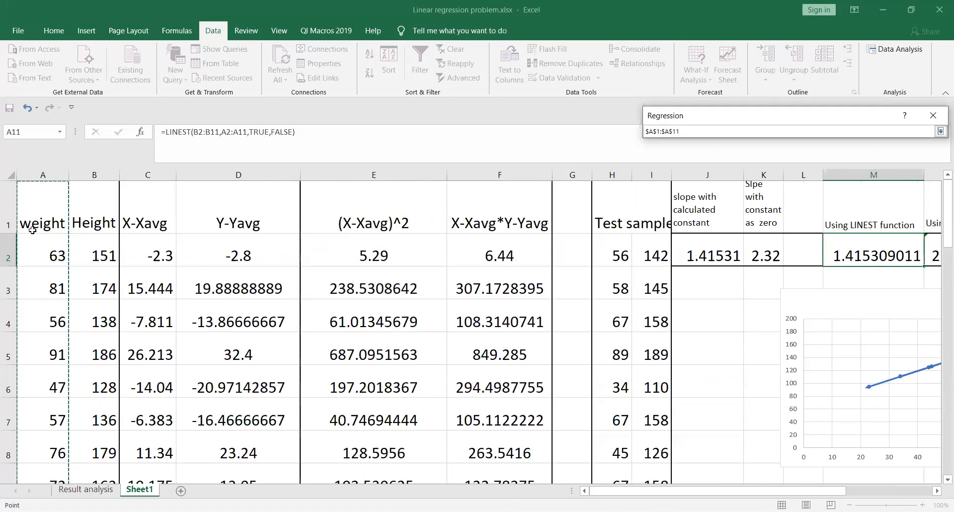
click(940, 131)
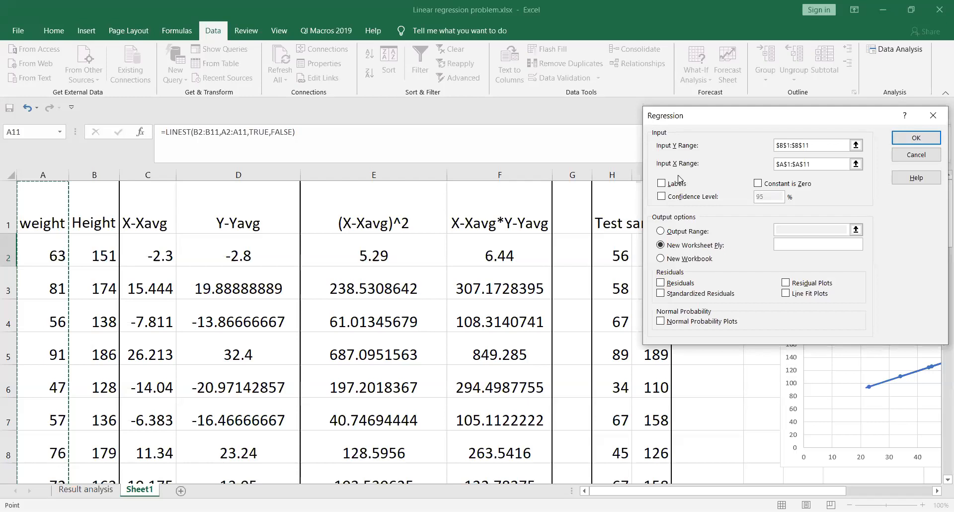
Step: Enable Labels, Line Fit Plots, Residuals, Residual Plots and Standardized Residuals, then run the regression
click(662, 184)
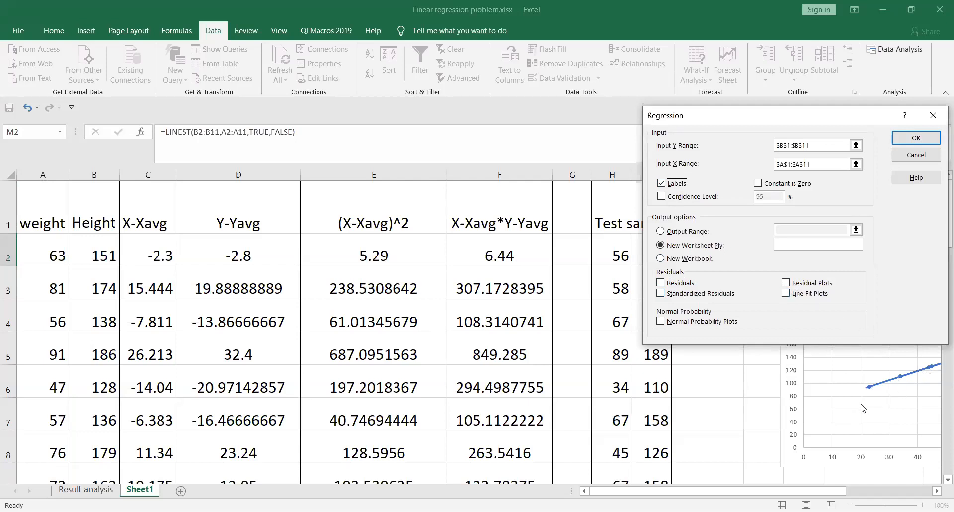
click(785, 294)
click(662, 284)
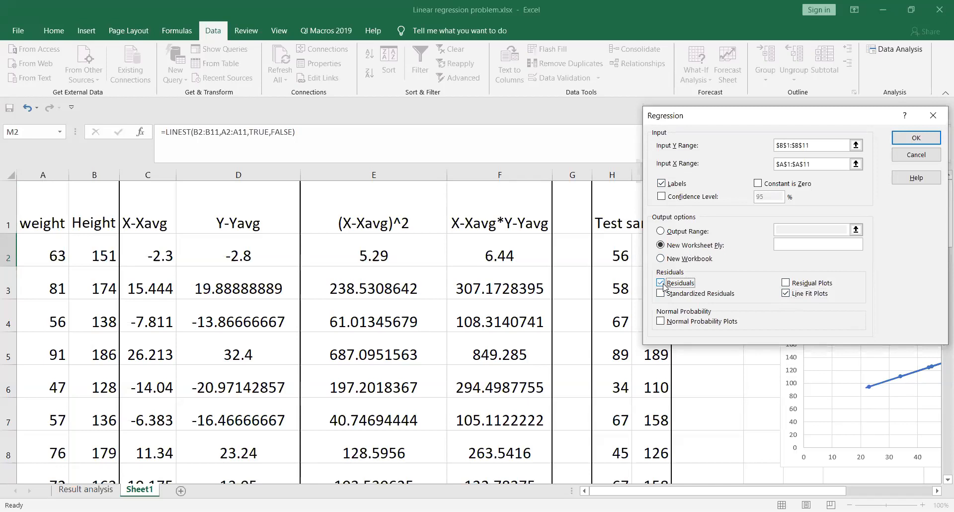
click(785, 285)
click(659, 293)
click(660, 292)
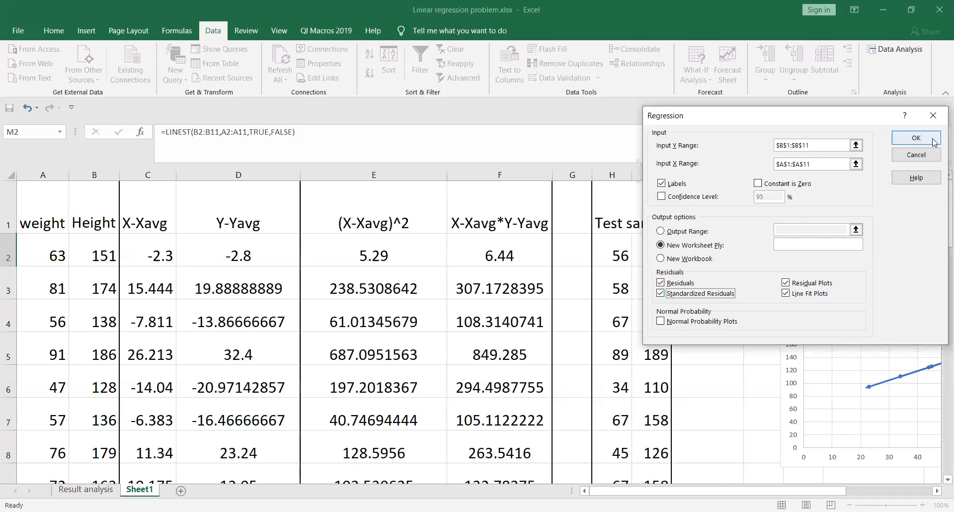
click(933, 142)
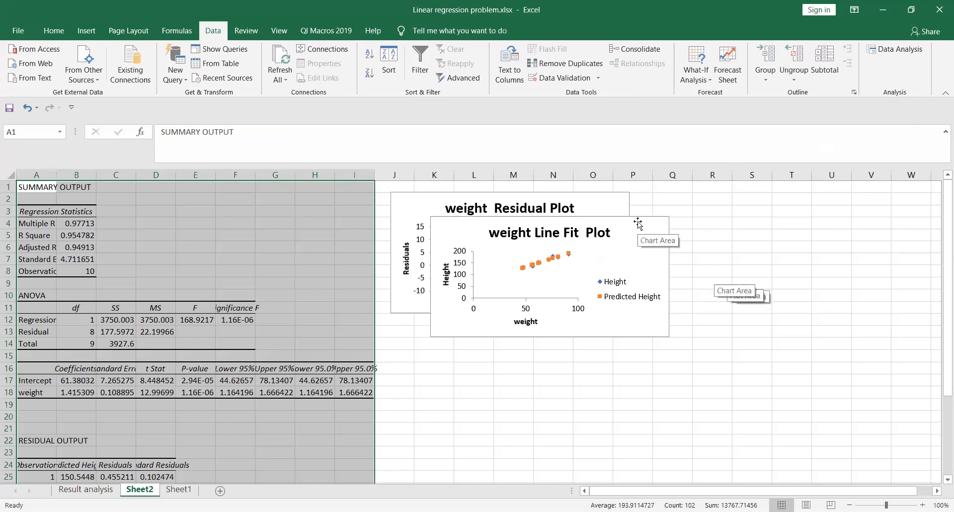
Step: Place the weight Line Fit Plot beside the Residual Plot and return to Sheet1
drag(637, 223, 875, 207)
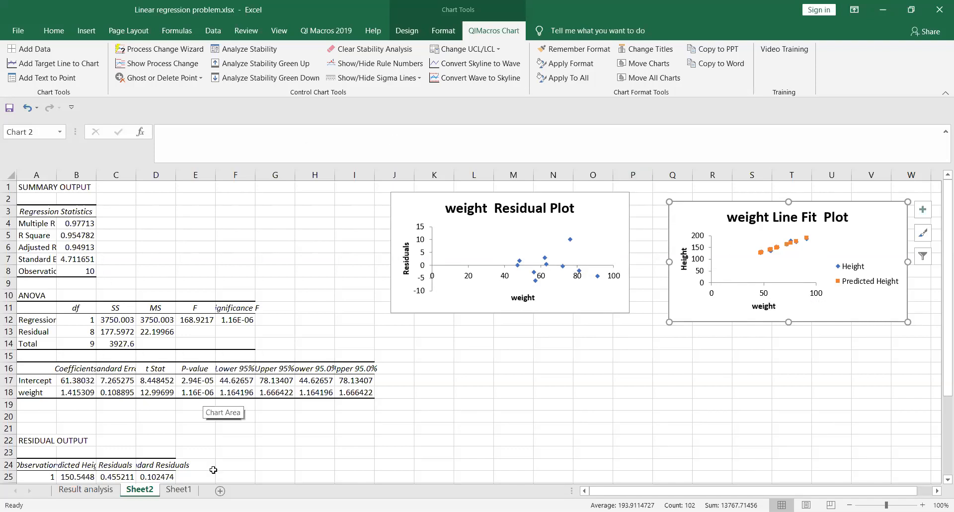
click(178, 490)
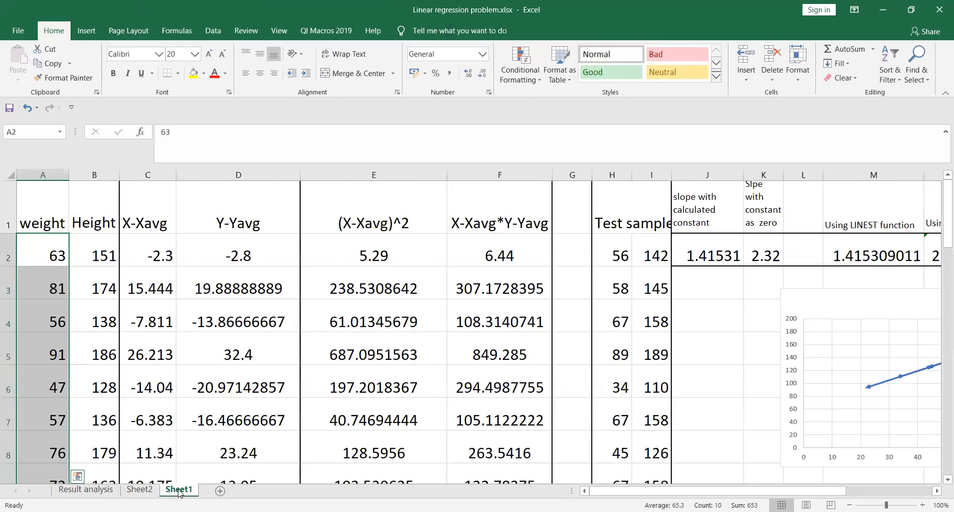
click(87, 490)
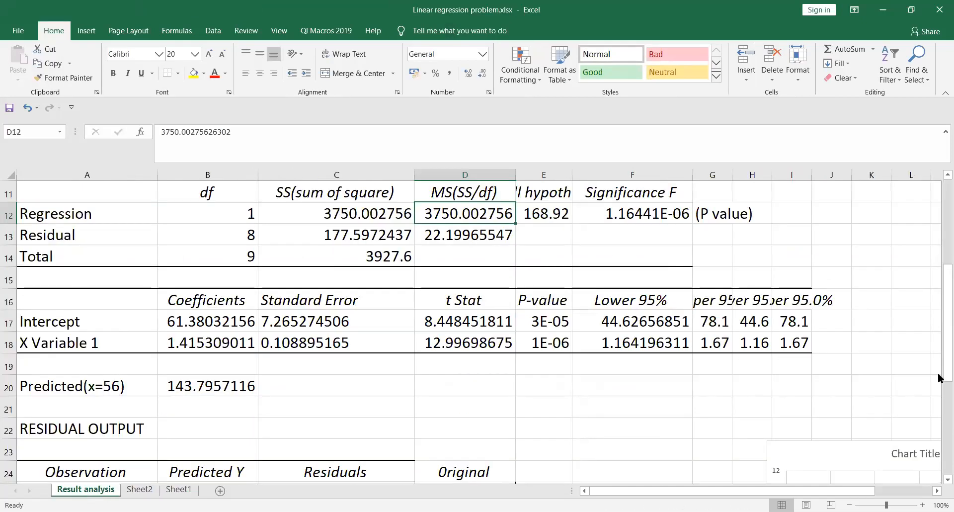
drag(939, 365, 939, 219)
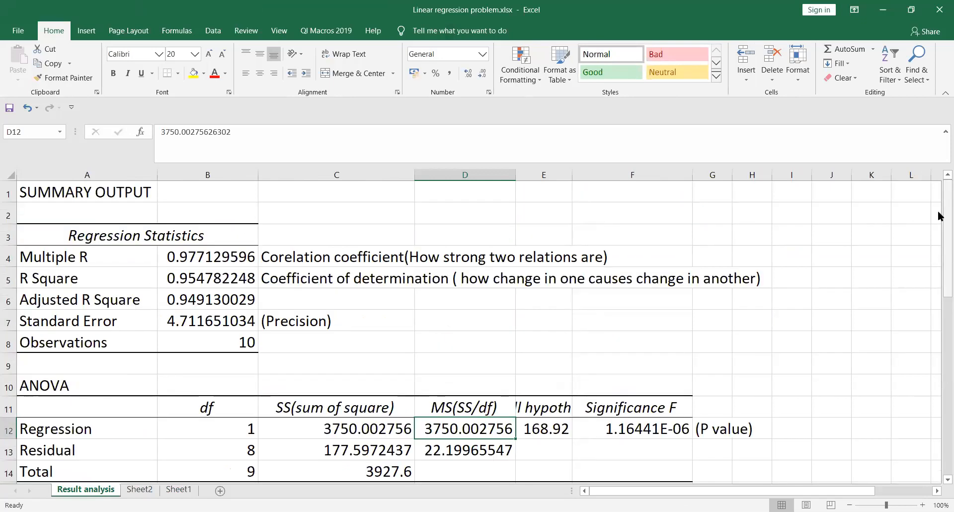
drag(939, 266, 939, 214)
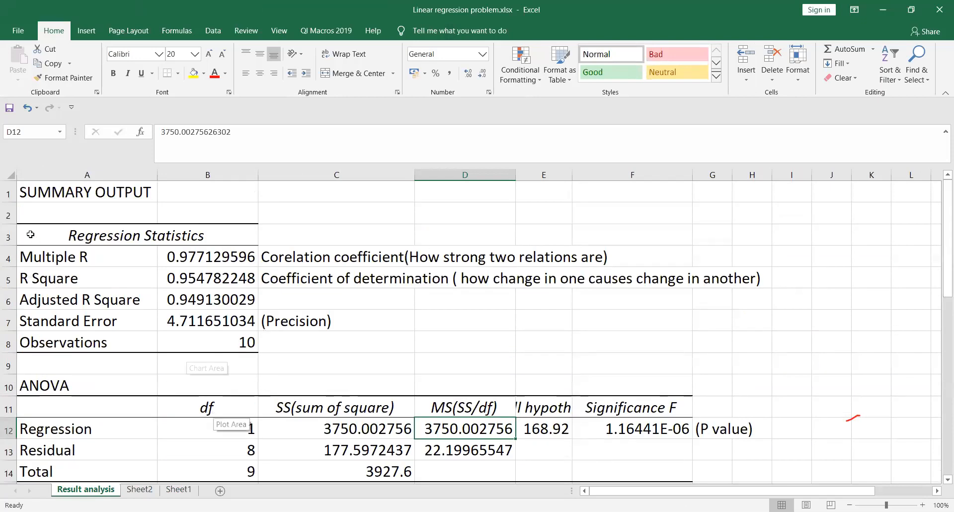
click(42, 256)
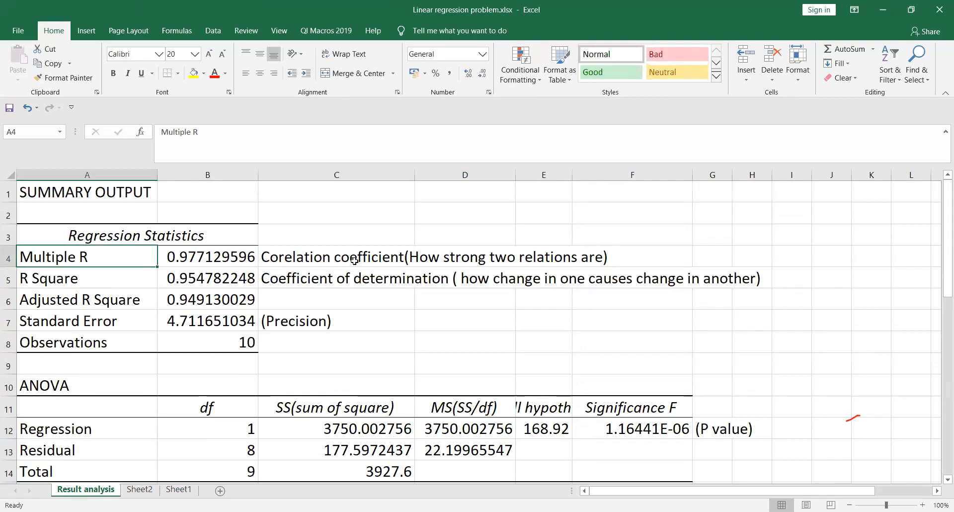
click(287, 257)
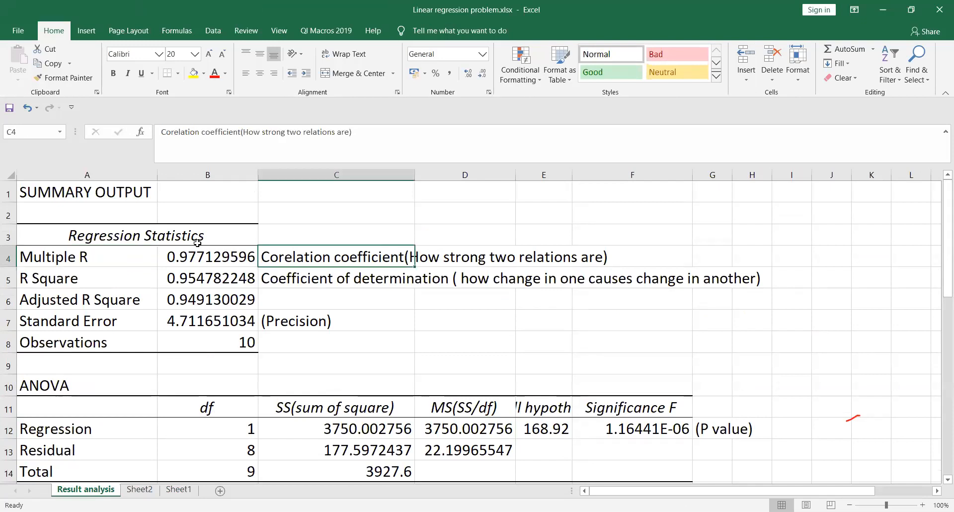
click(208, 259)
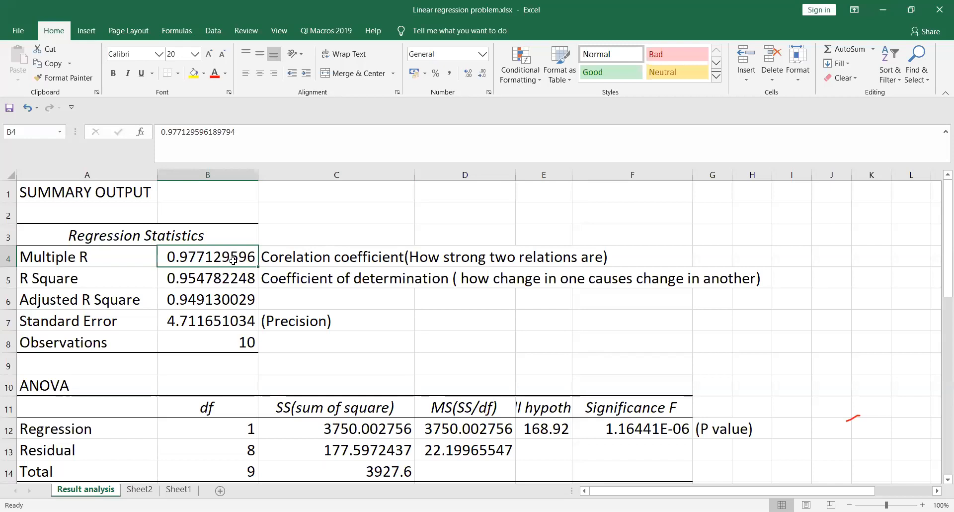
click(100, 282)
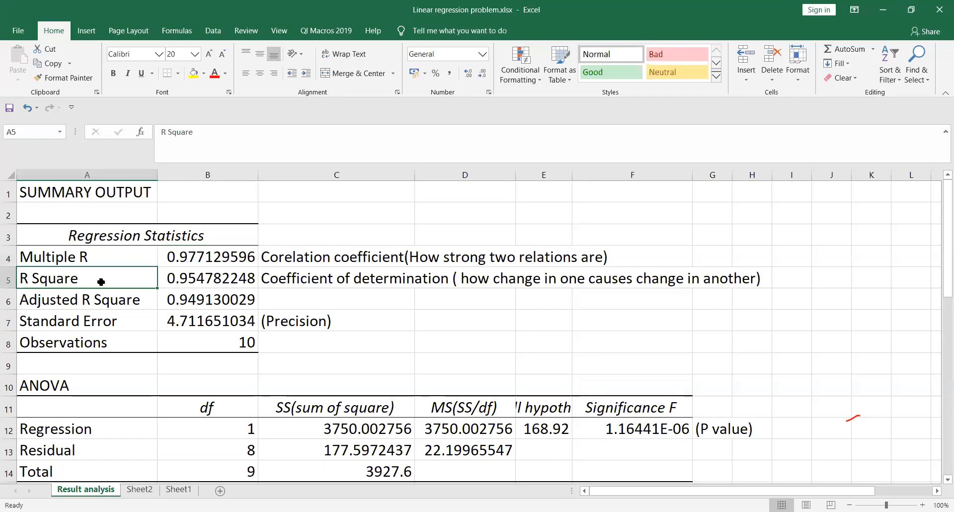
click(362, 281)
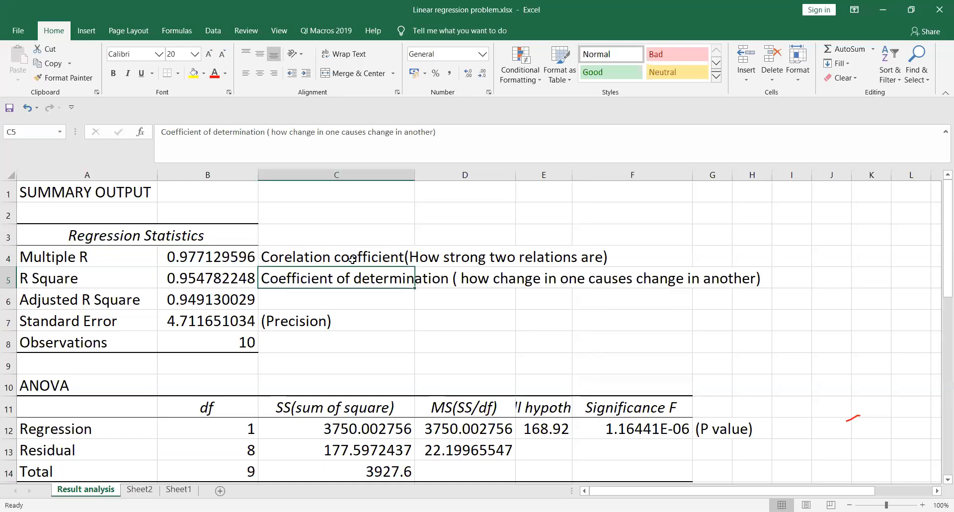
click(353, 259)
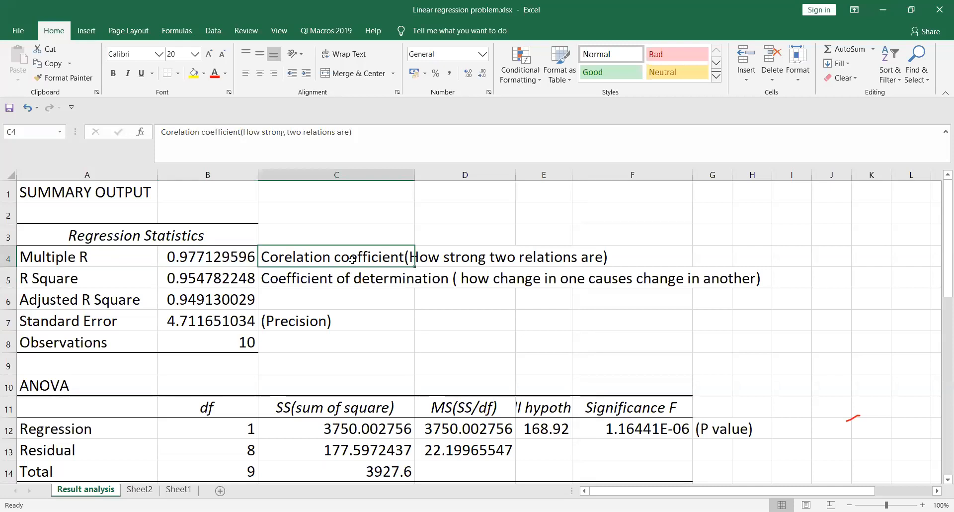
click(653, 282)
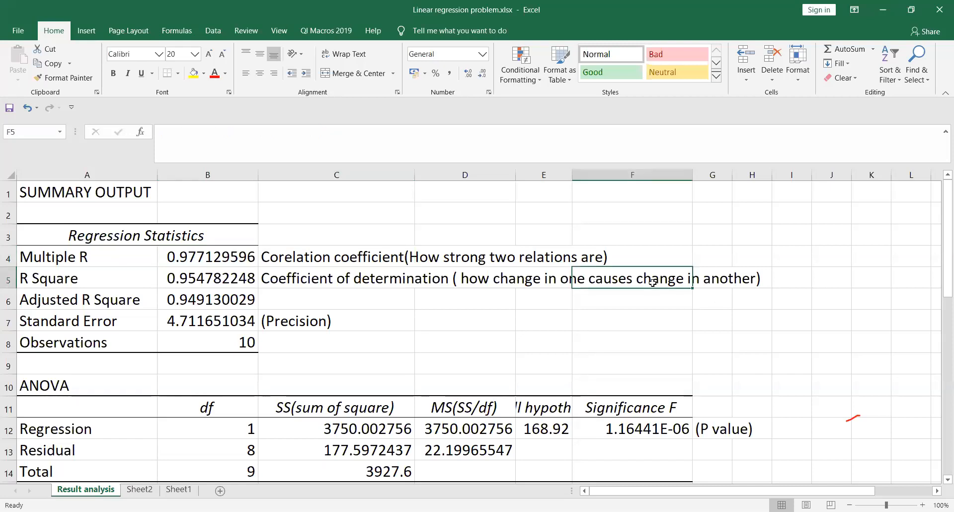
click(518, 279)
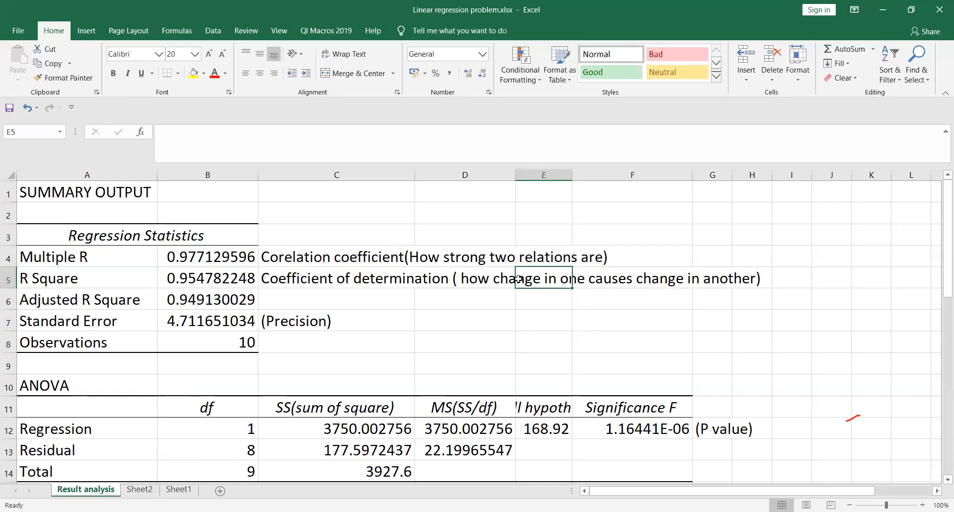
click(207, 272)
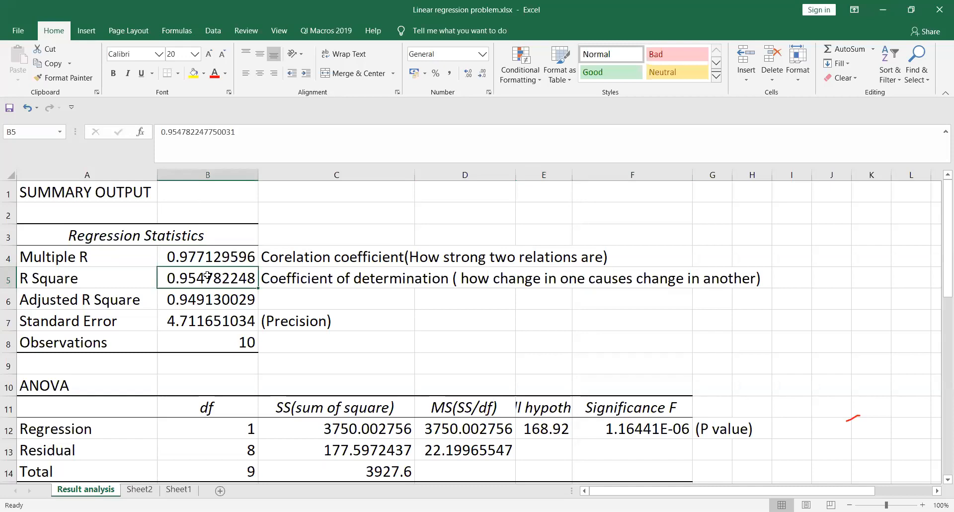
click(215, 257)
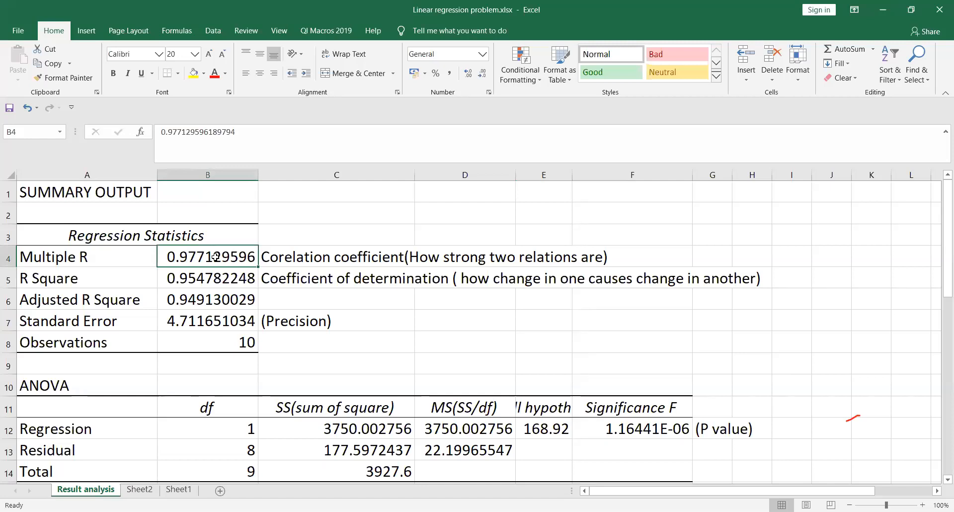
click(209, 280)
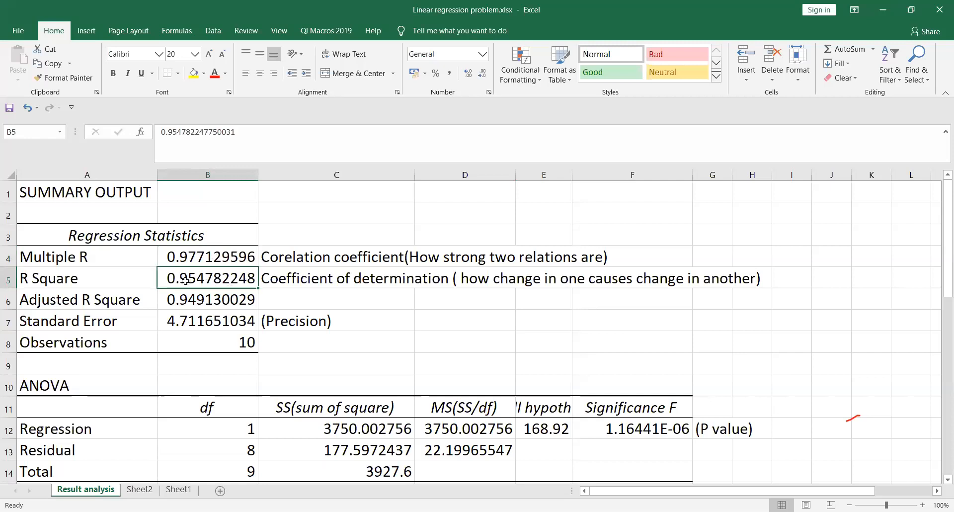
click(128, 302)
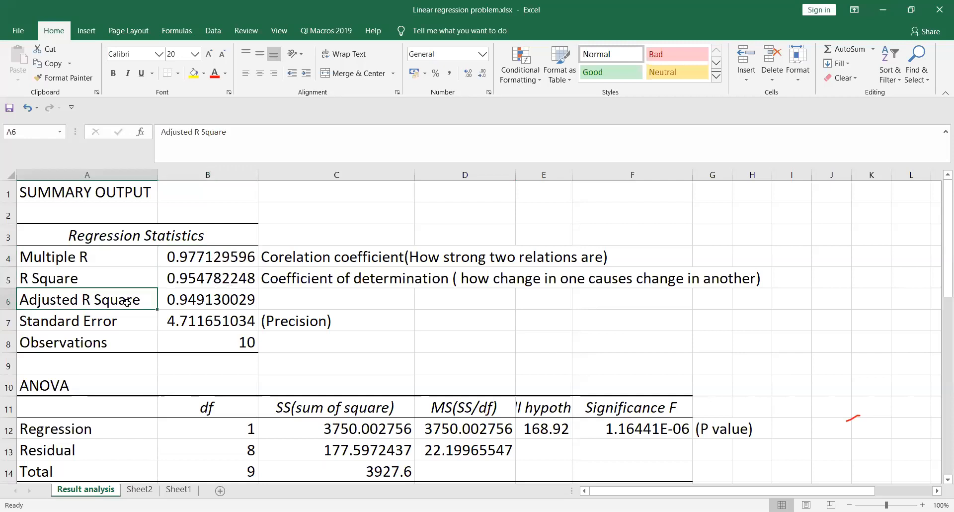
click(215, 302)
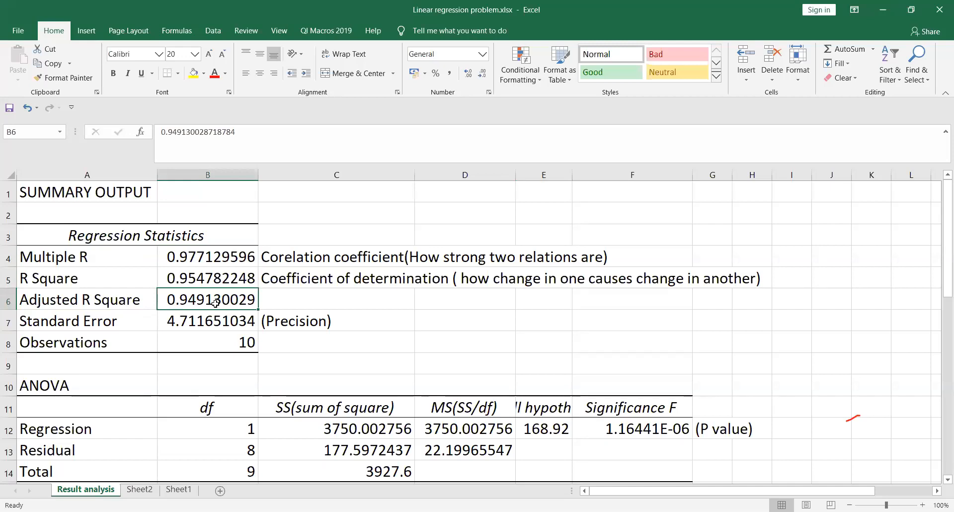
click(94, 322)
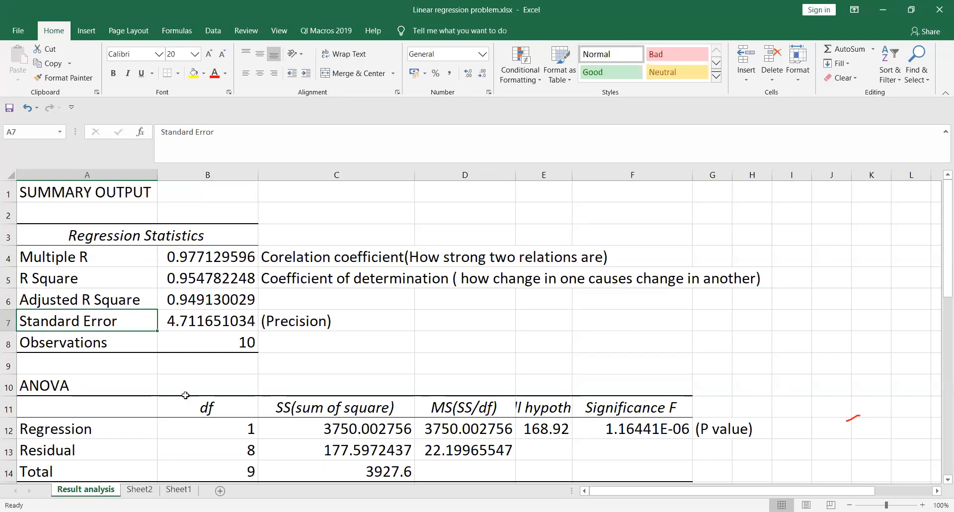
click(312, 322)
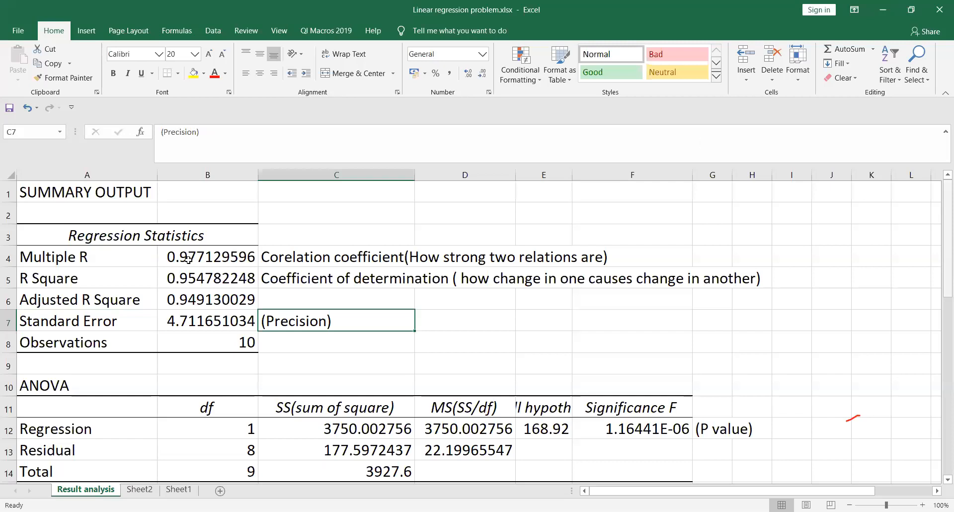
click(250, 316)
scroll(244, 283, down, 1)
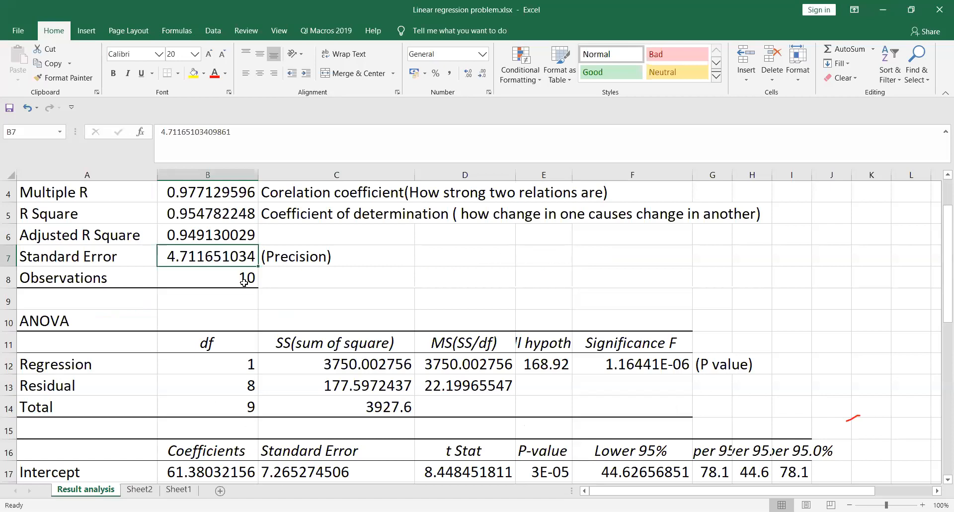
key(Down)
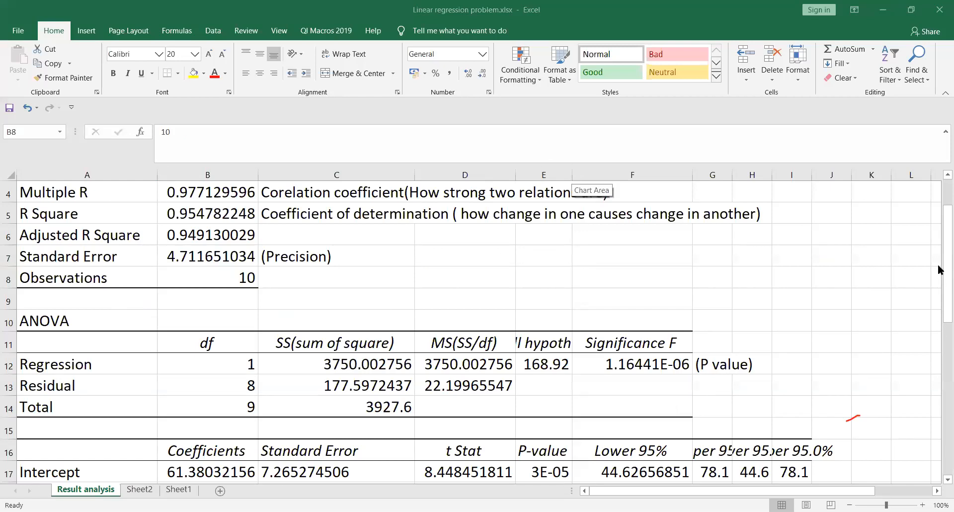
drag(939, 272, 939, 313)
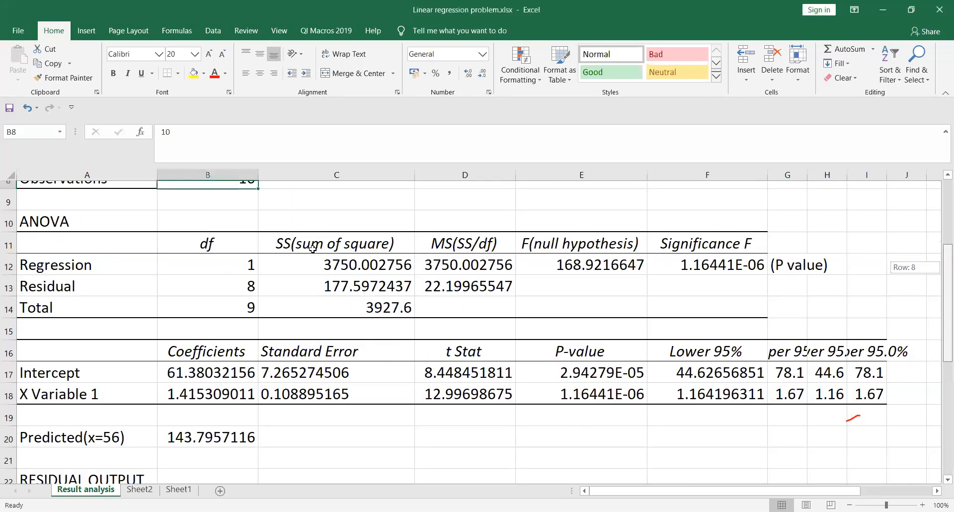
click(337, 257)
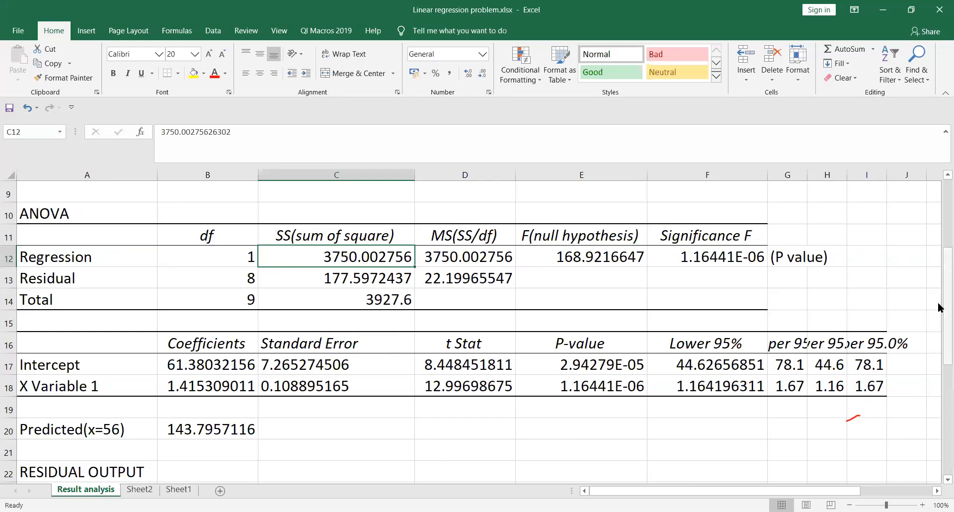
drag(938, 307, 938, 280)
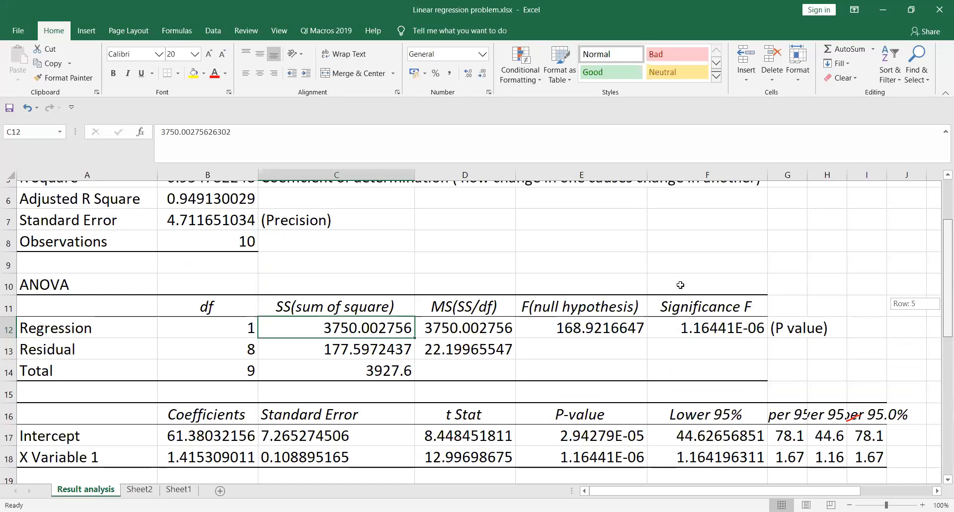
click(732, 328)
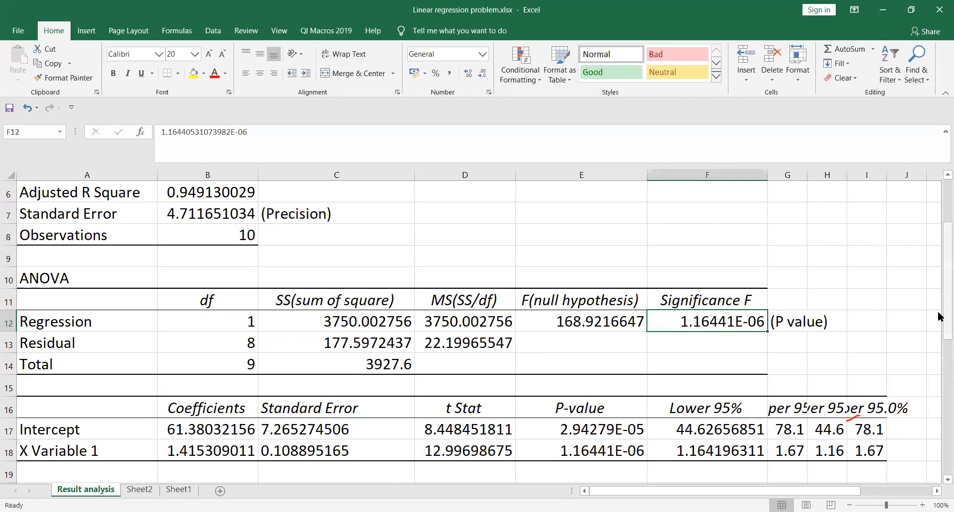
scroll(939, 315, up, 2)
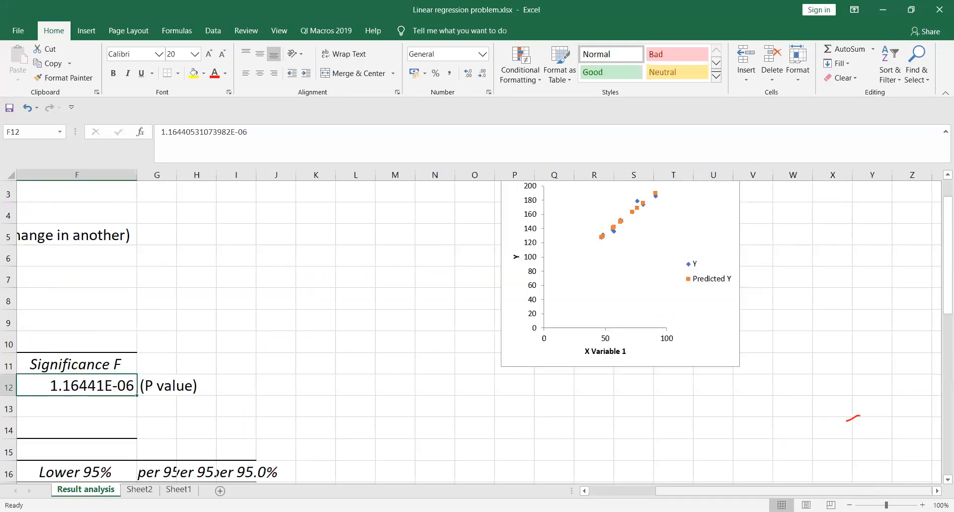
scroll(348, 437, left, 5)
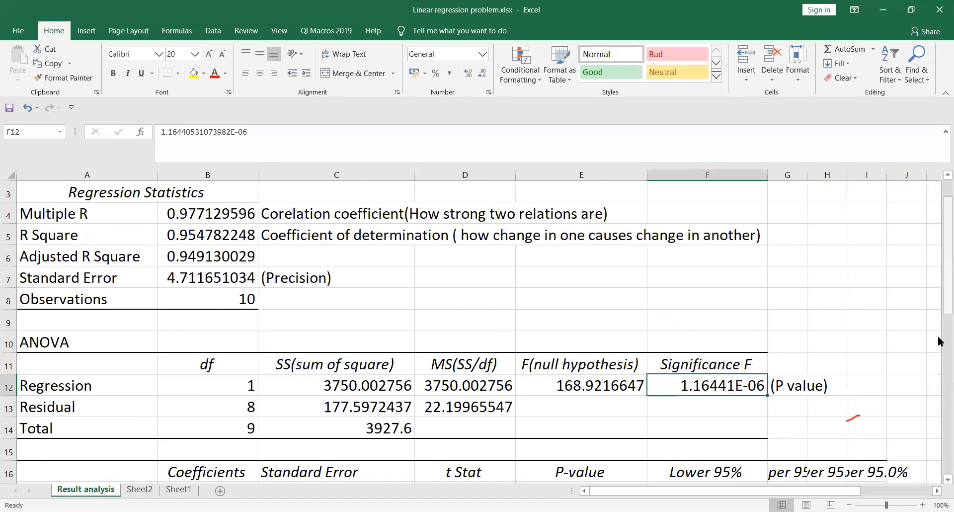
scroll(939, 343, down, 2)
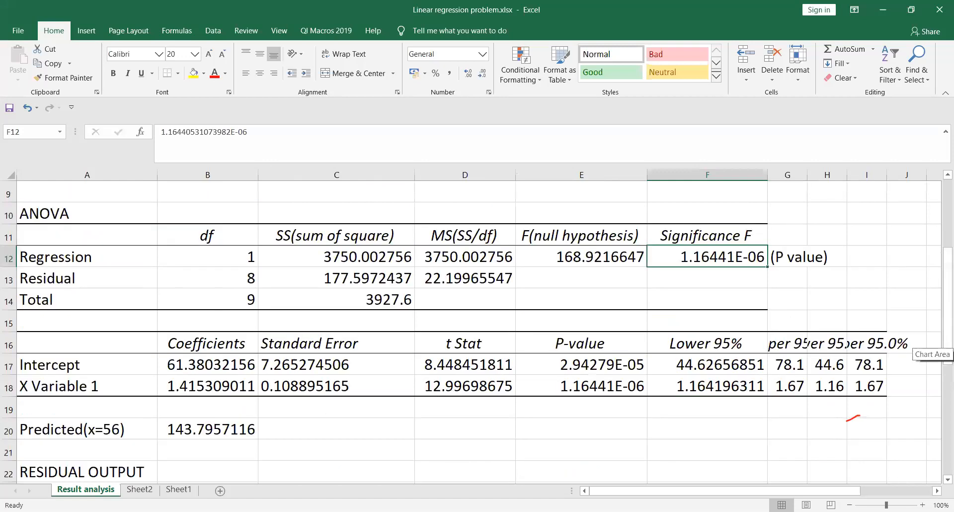
click(189, 365)
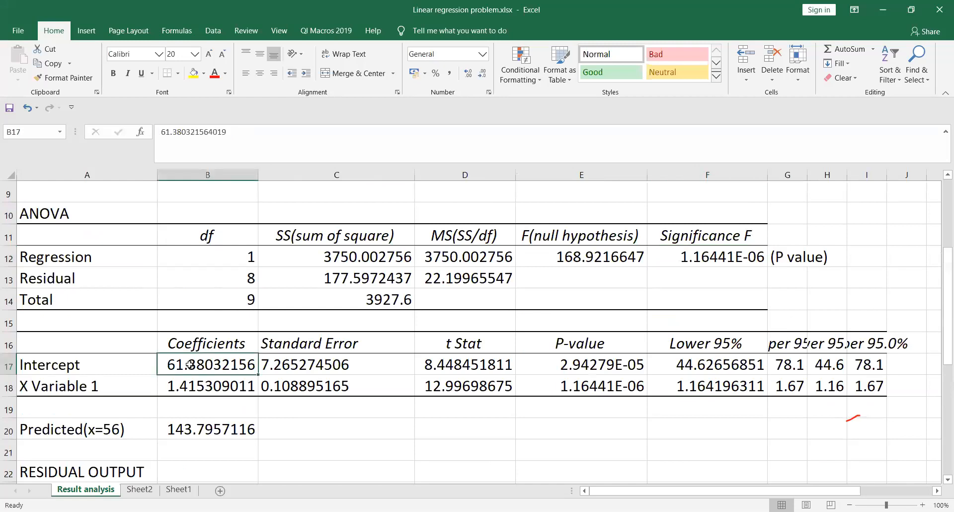
click(203, 389)
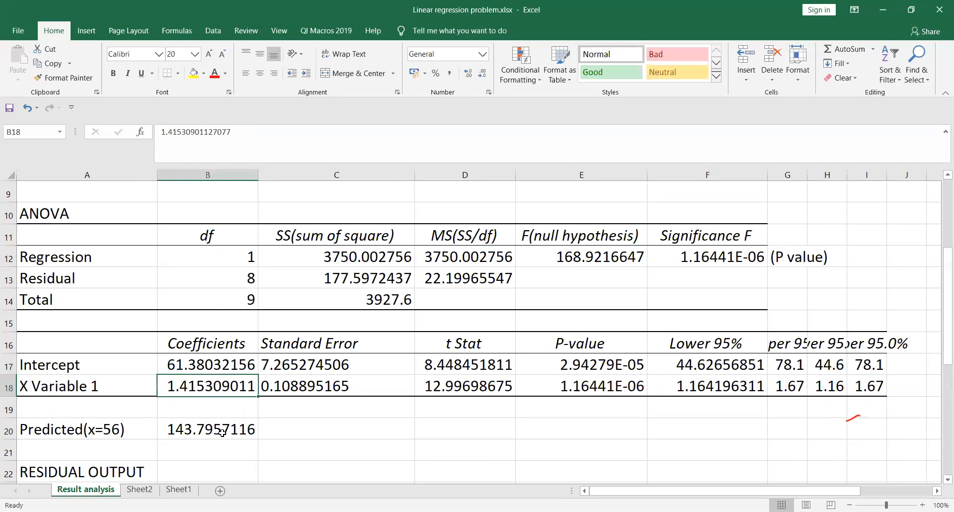
click(222, 431)
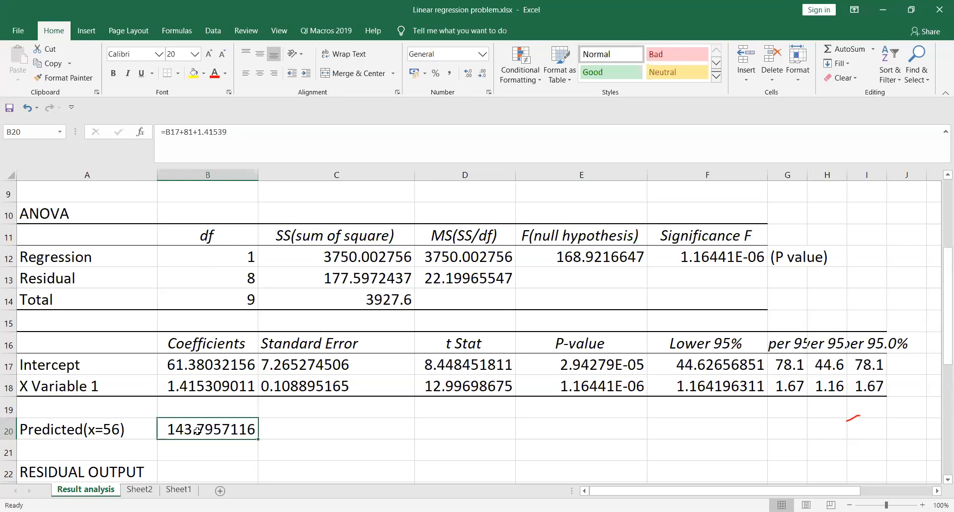
click(188, 389)
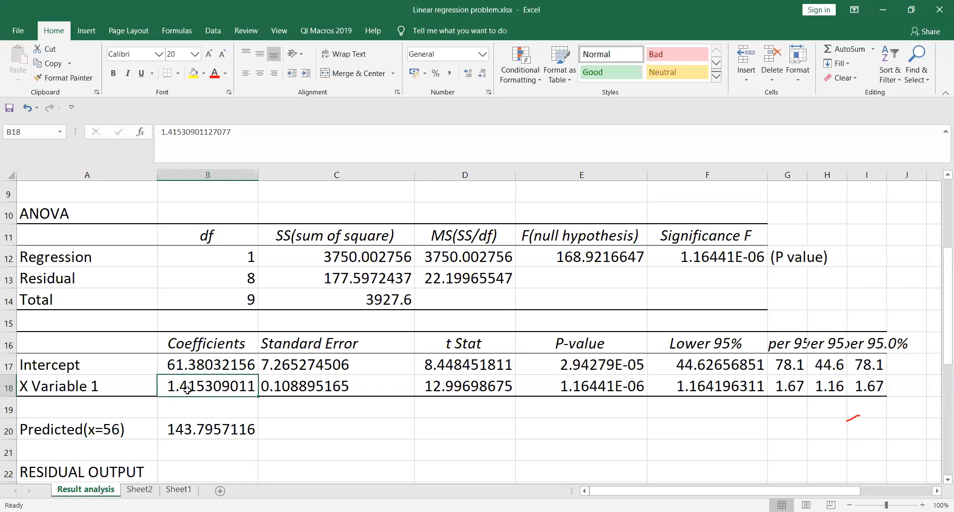
click(81, 430)
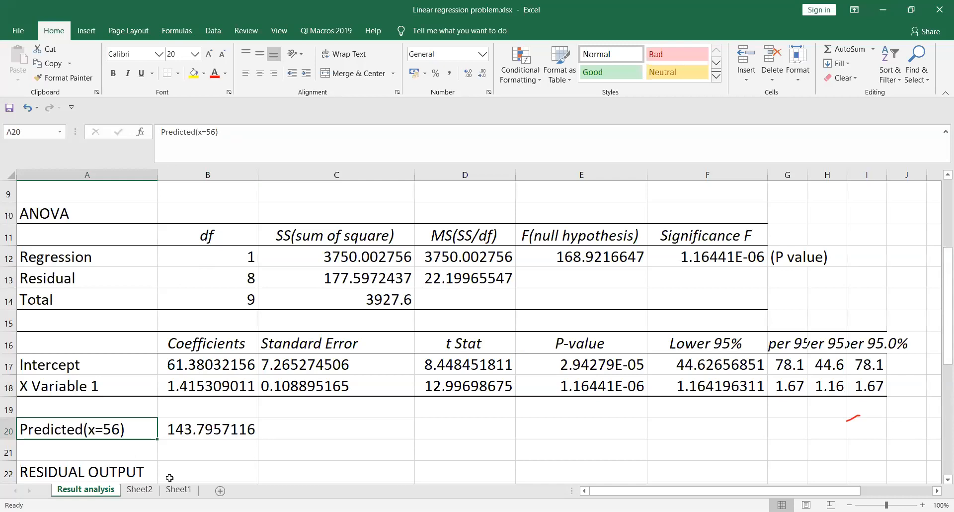
Step: Go to Sheet1 and check the row with weight 56 and height 138
click(180, 490)
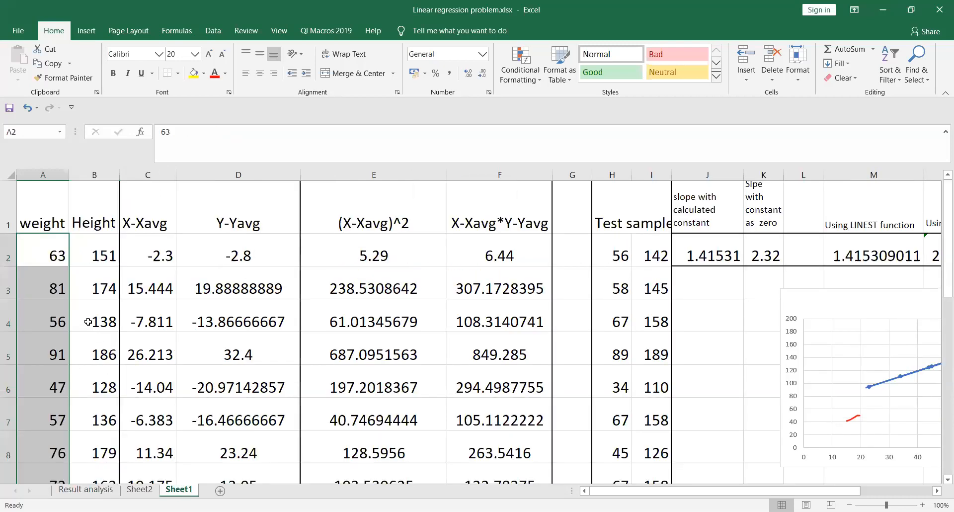
click(54, 323)
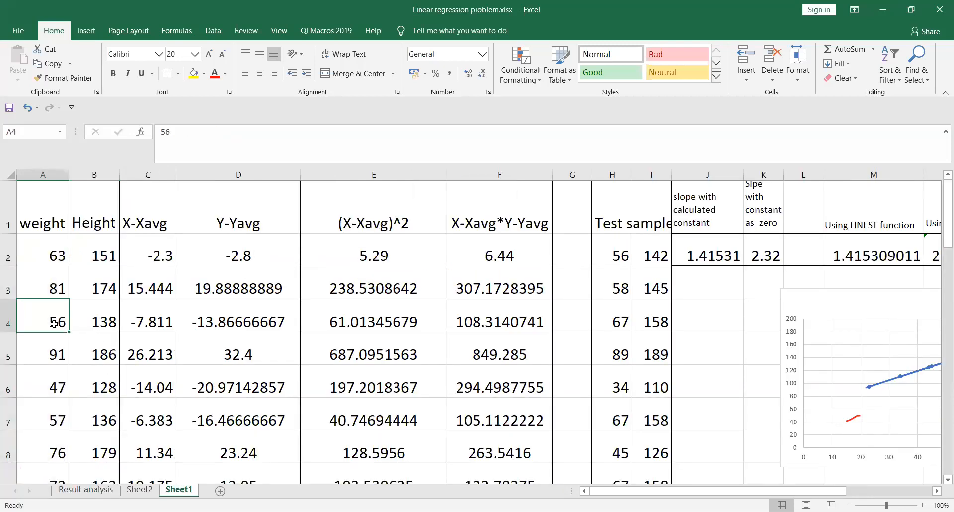
click(98, 321)
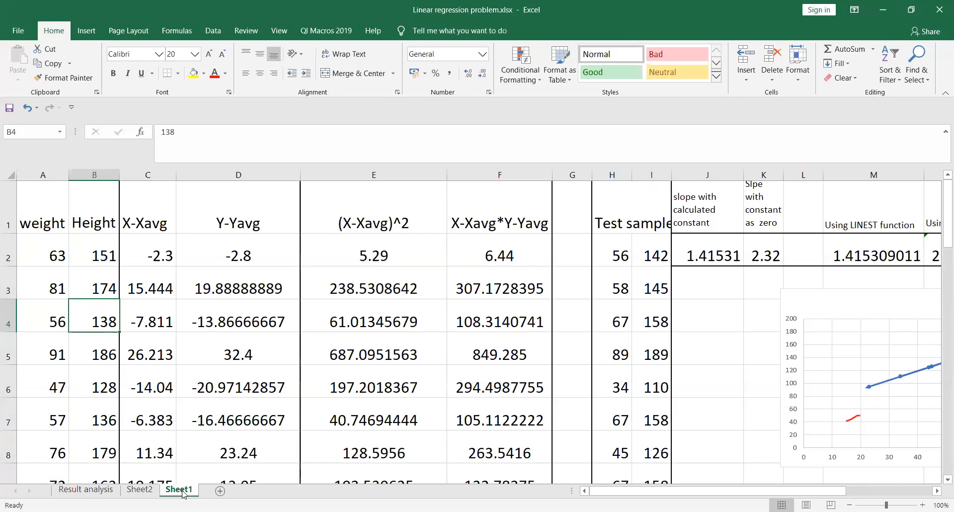
click(101, 492)
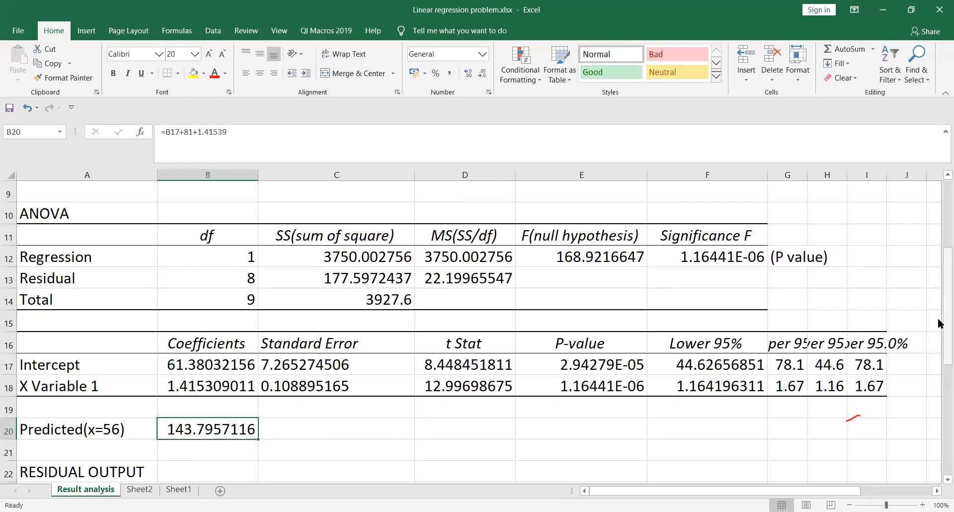
drag(939, 331, 939, 401)
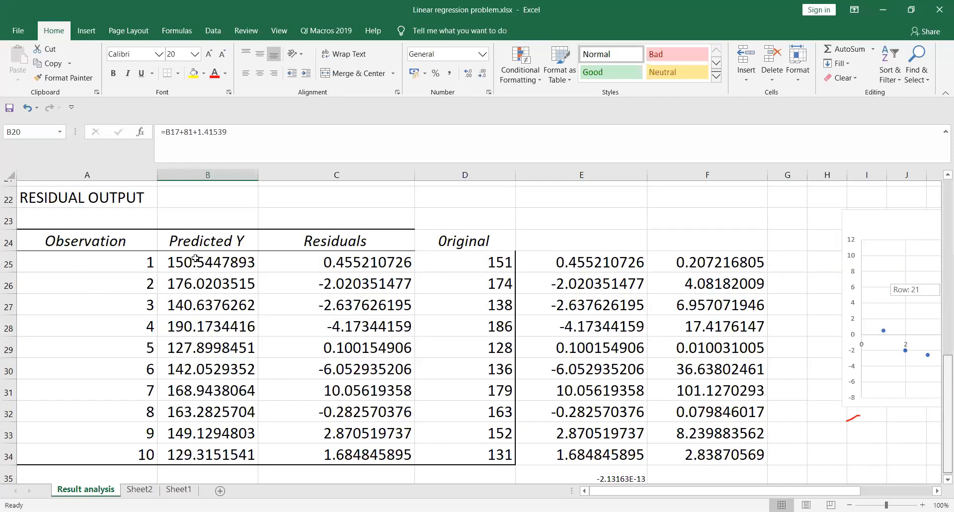
drag(195, 258, 235, 451)
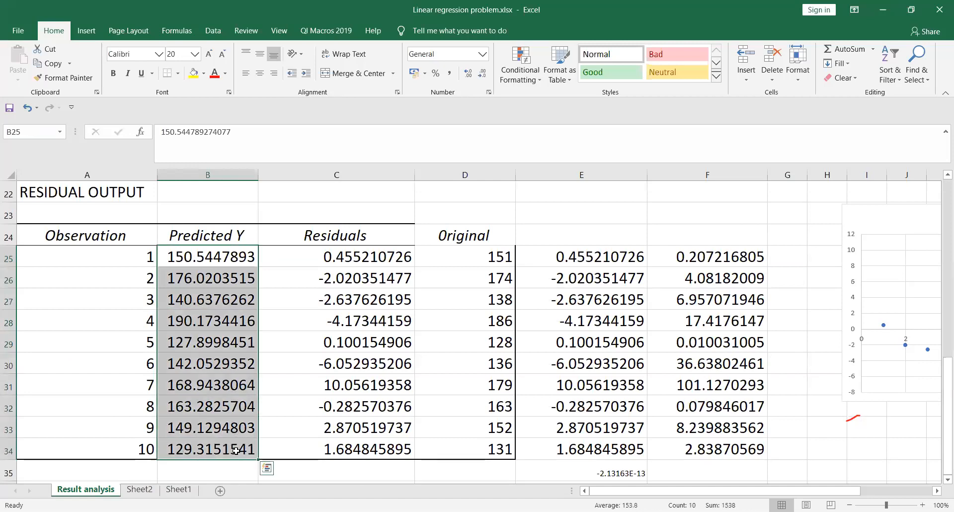
click(350, 260)
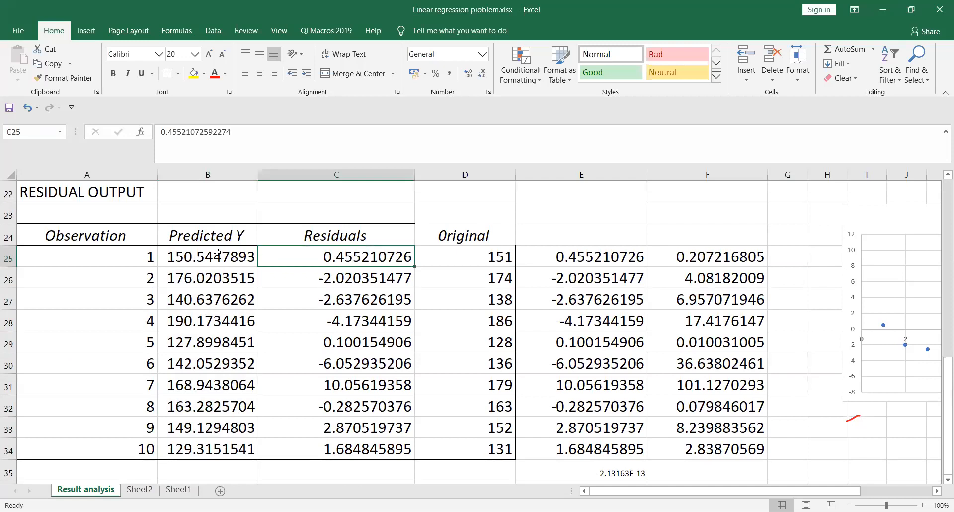
click(178, 490)
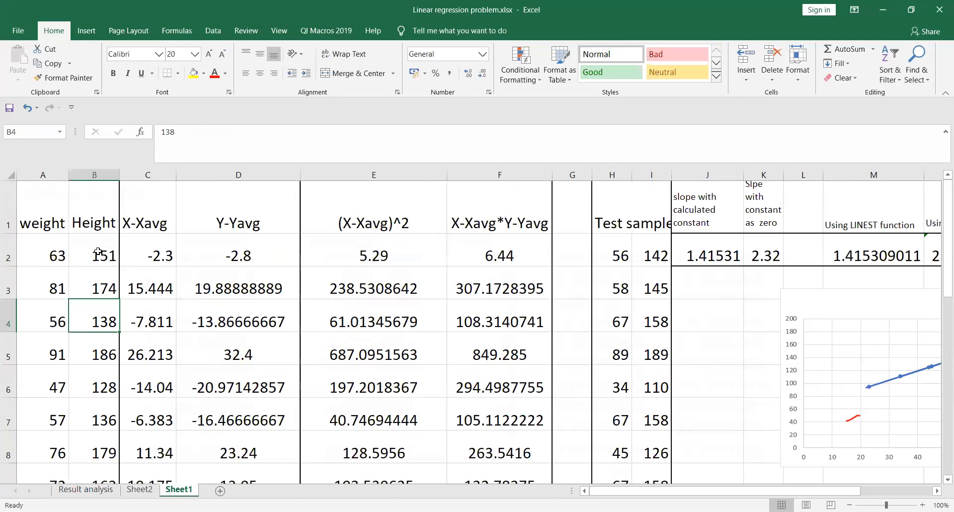
click(98, 491)
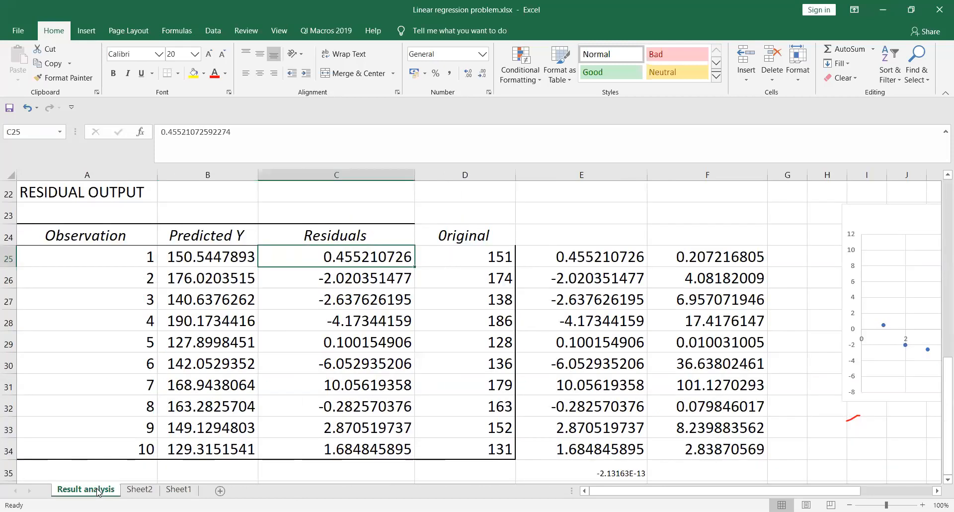
click(474, 253)
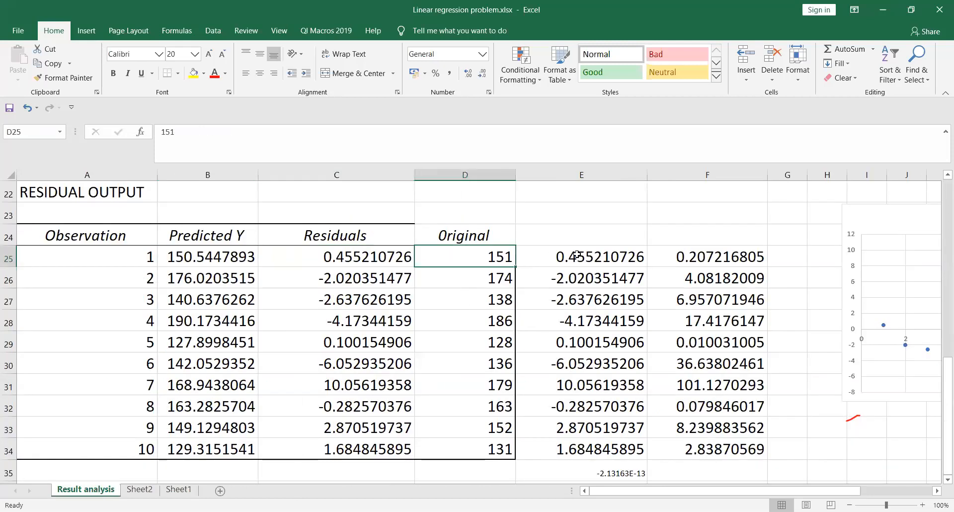
click(340, 257)
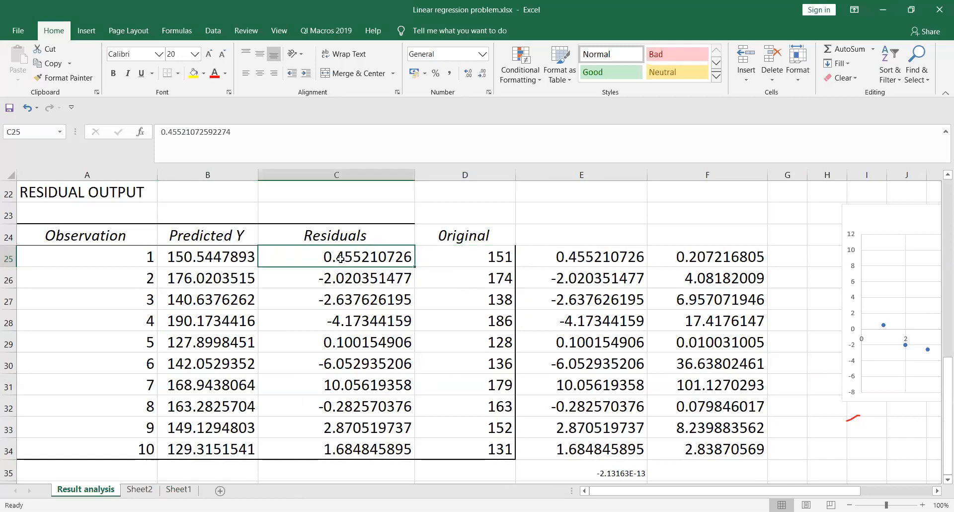
click(575, 256)
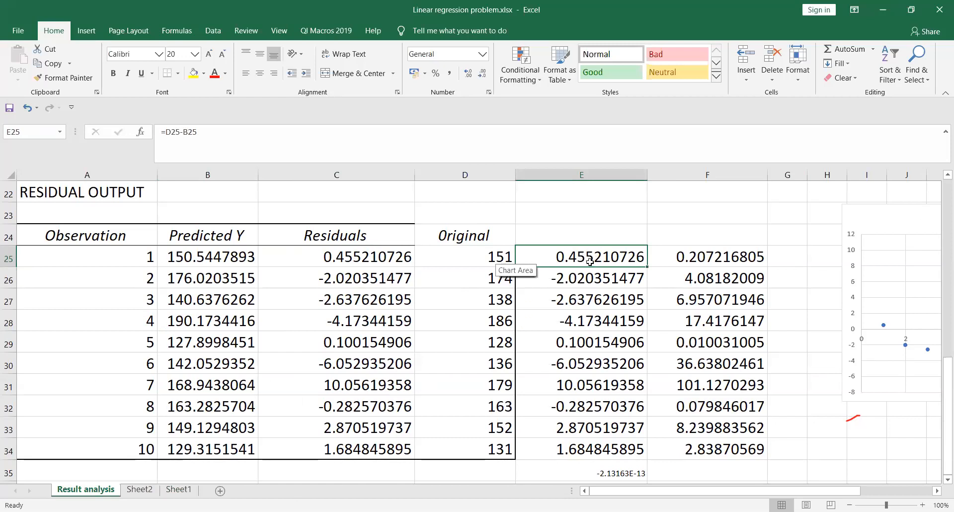
drag(586, 255, 600, 444)
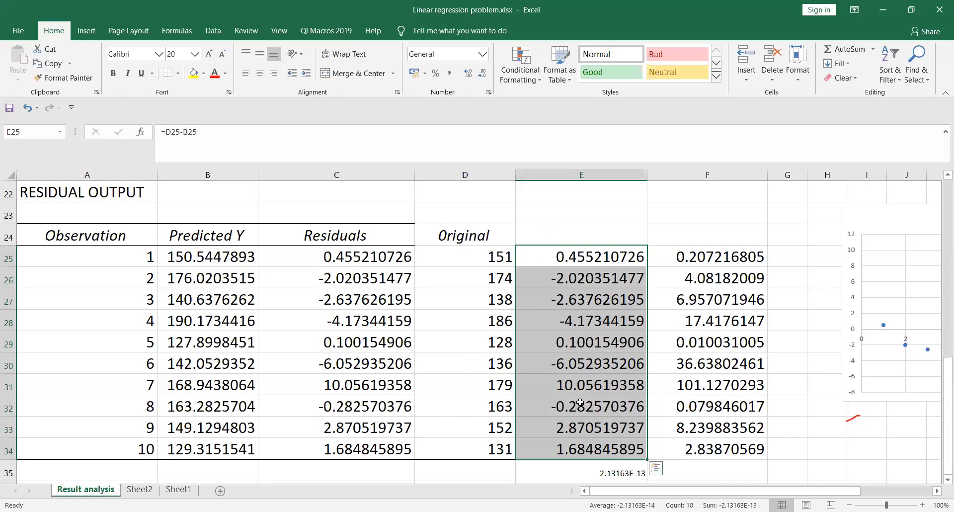
click(705, 258)
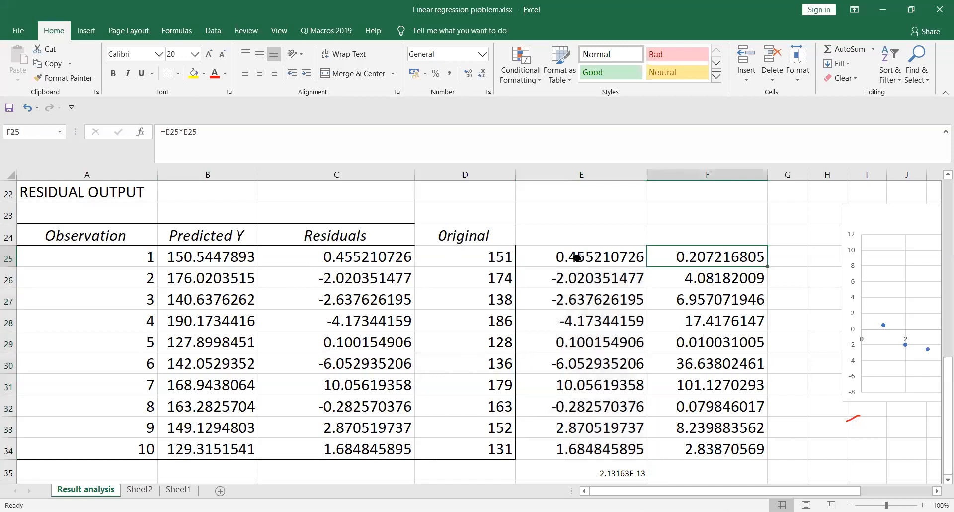
click(574, 258)
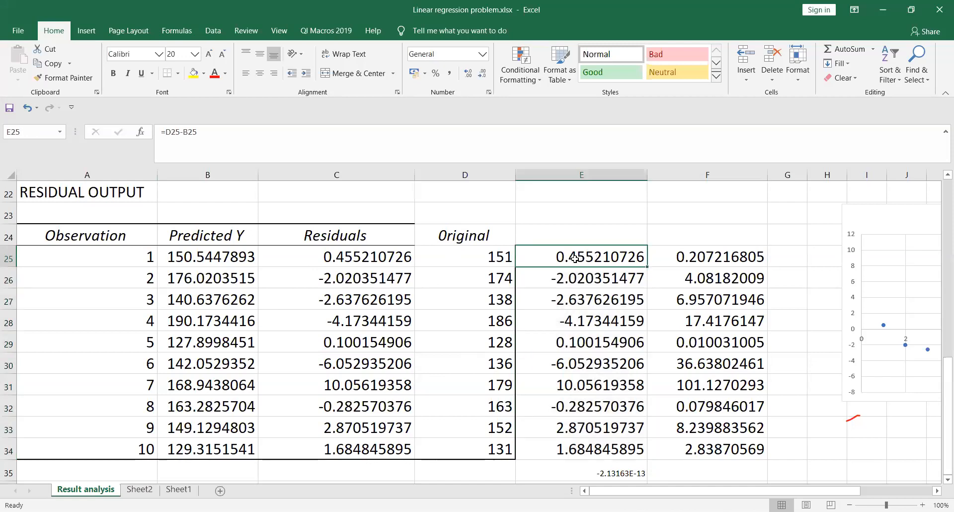
click(696, 257)
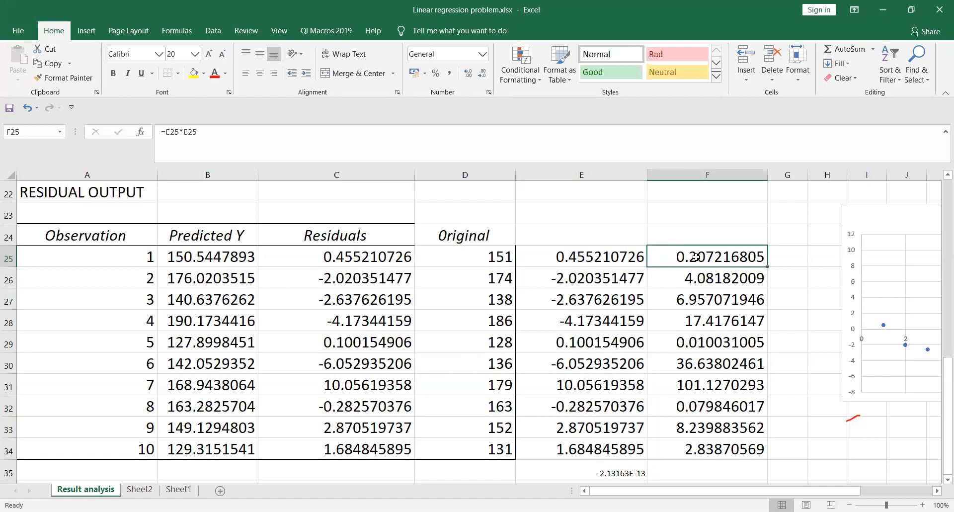
click(572, 264)
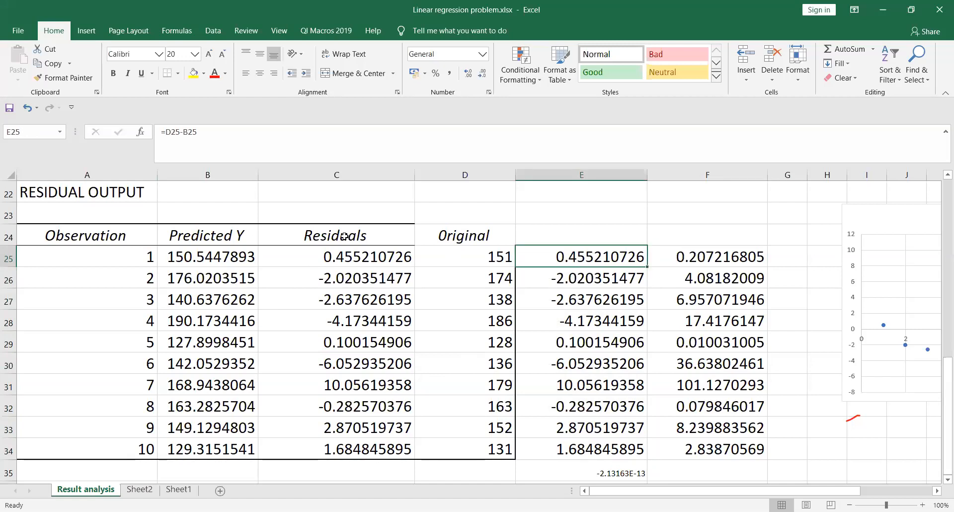
click(225, 256)
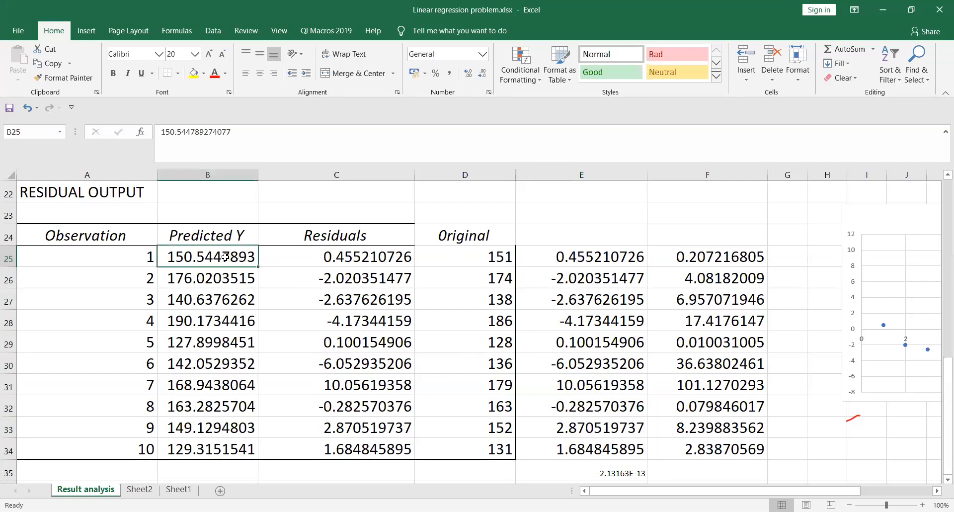
click(493, 255)
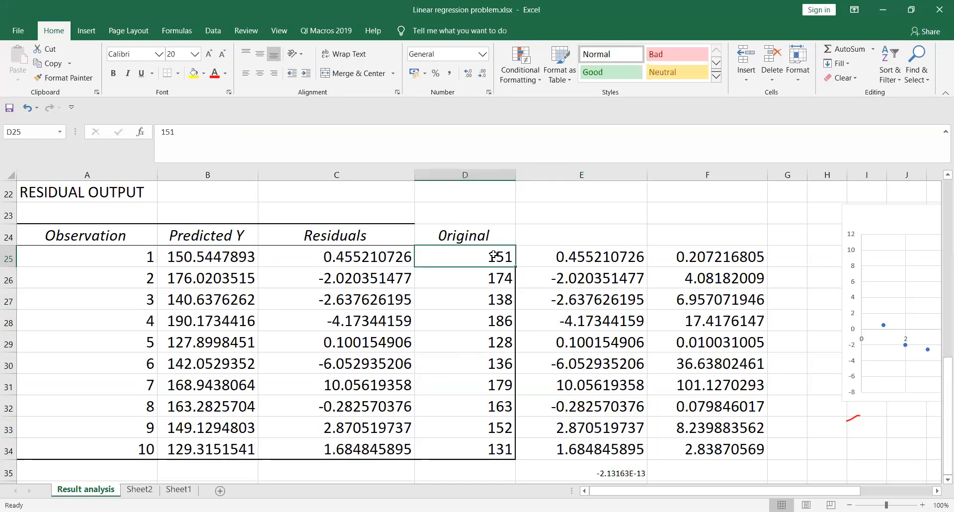
click(601, 262)
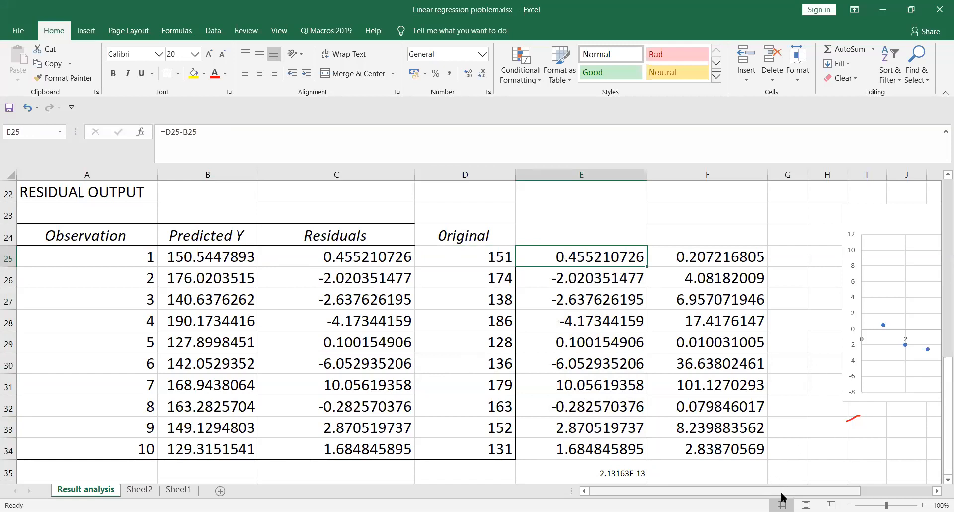
mouse_move(783, 496)
mouse_down()
mouse_move(812, 495)
mouse_move(784, 495)
mouse_up()
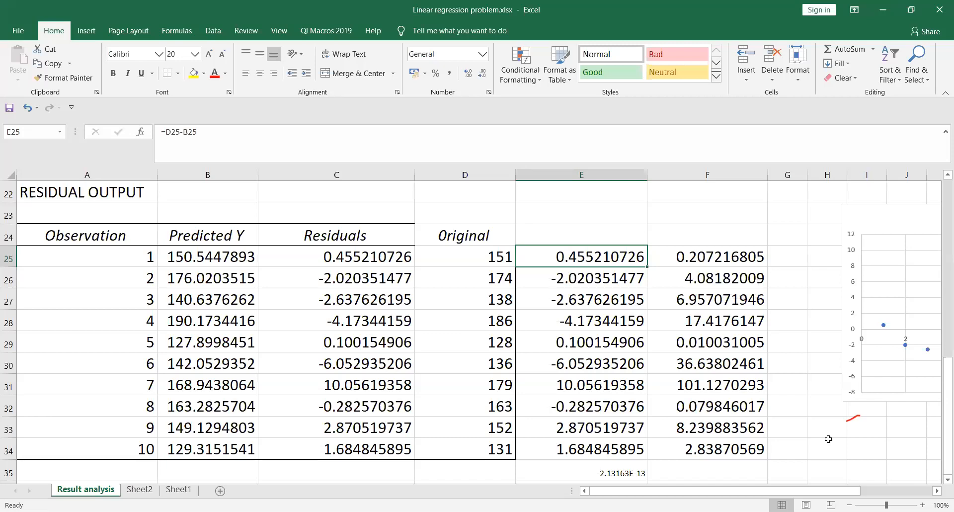
drag(804, 493, 847, 493)
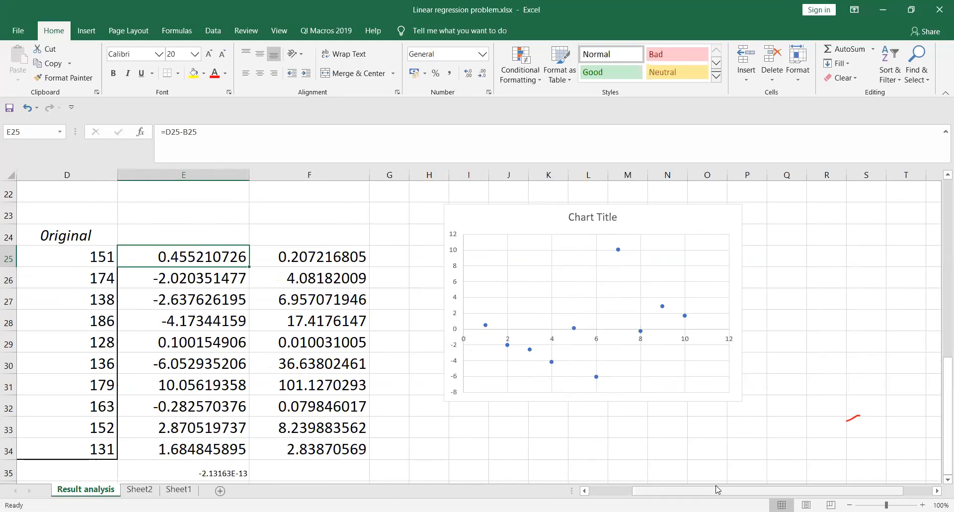
drag(717, 491, 657, 491)
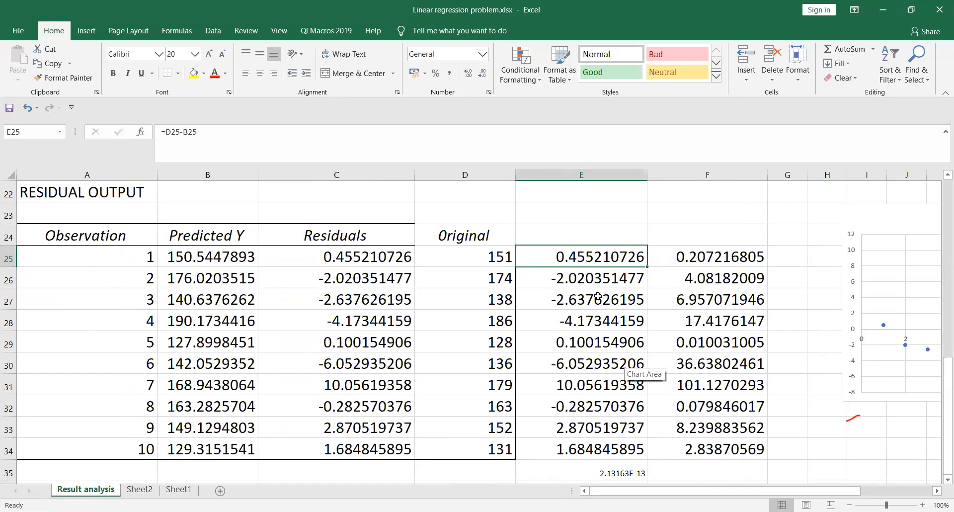
mouse_move(667, 493)
mouse_down()
mouse_move(714, 494)
mouse_move(666, 494)
mouse_up()
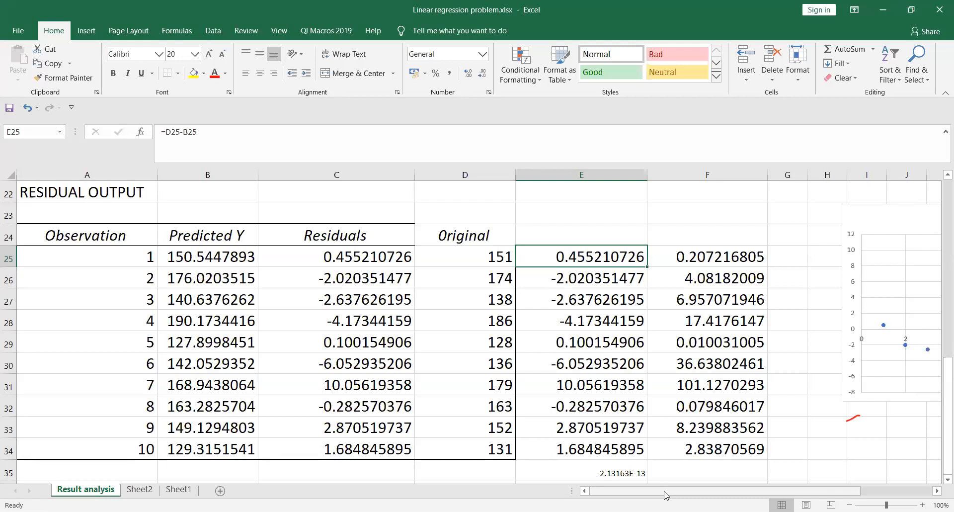
mouse_move(666, 494)
mouse_down()
mouse_move(730, 493)
mouse_move(671, 492)
mouse_up()
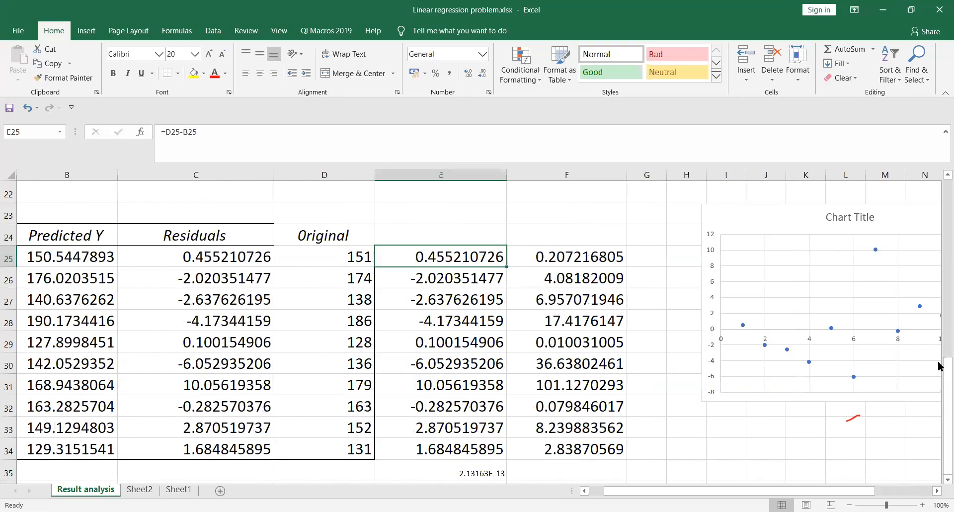
drag(939, 378, 939, 191)
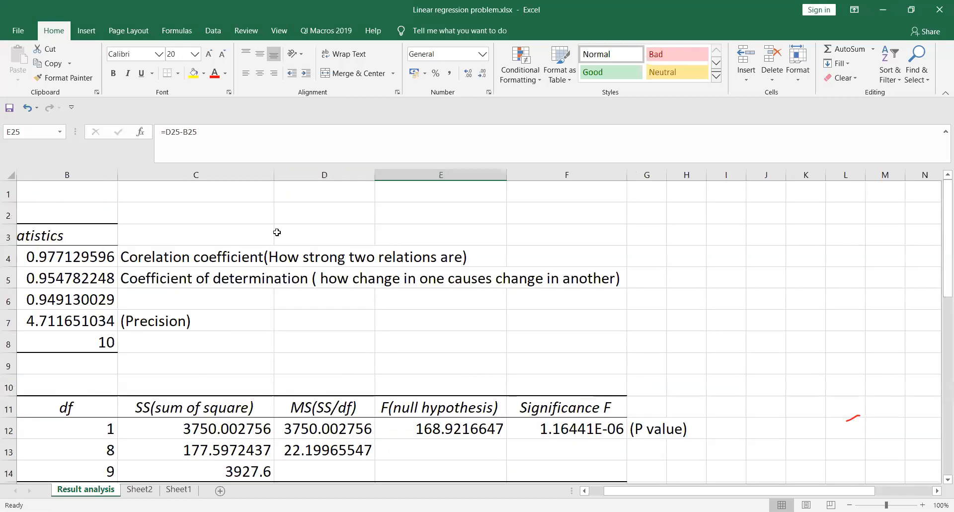
click(214, 32)
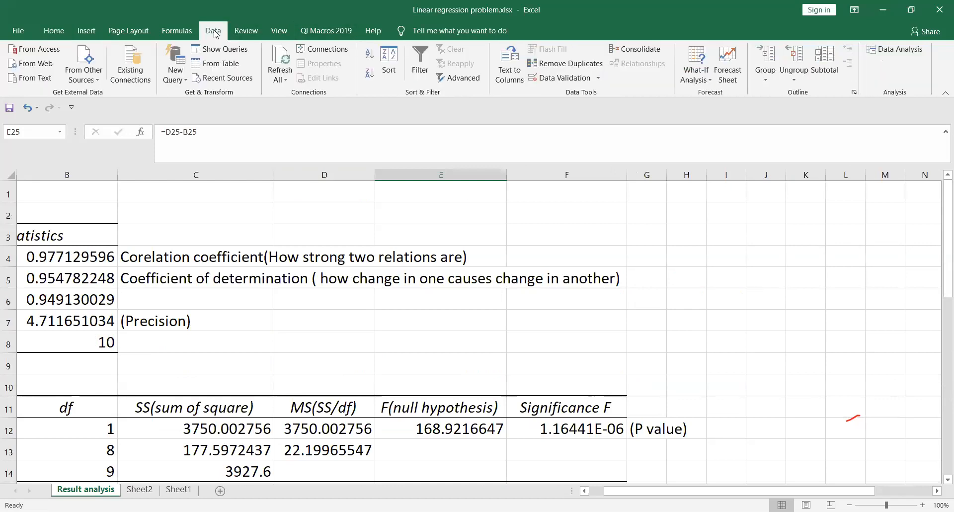
click(880, 48)
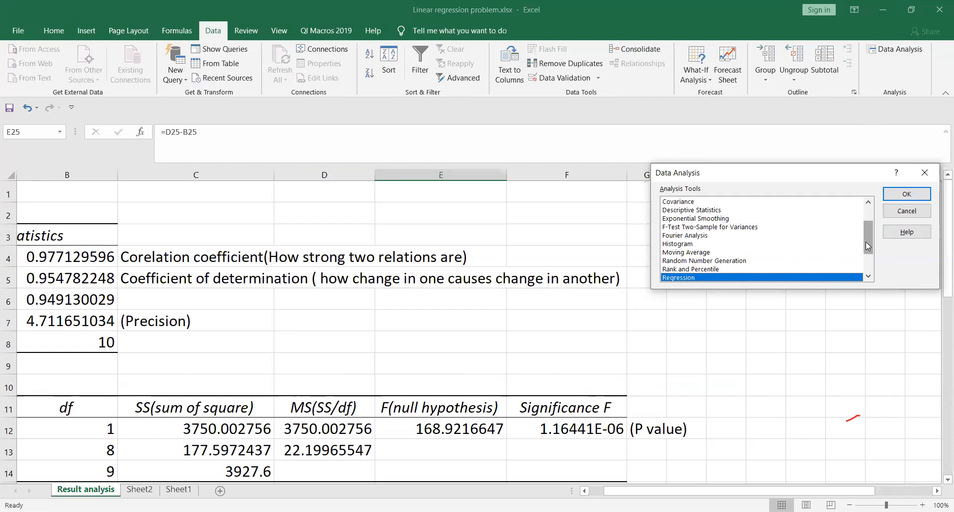
drag(865, 241, 873, 265)
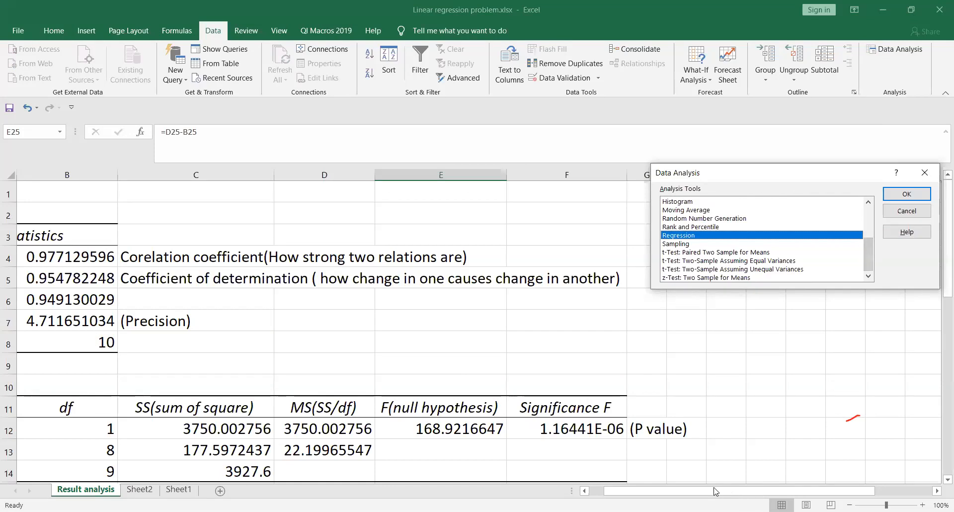
click(907, 213)
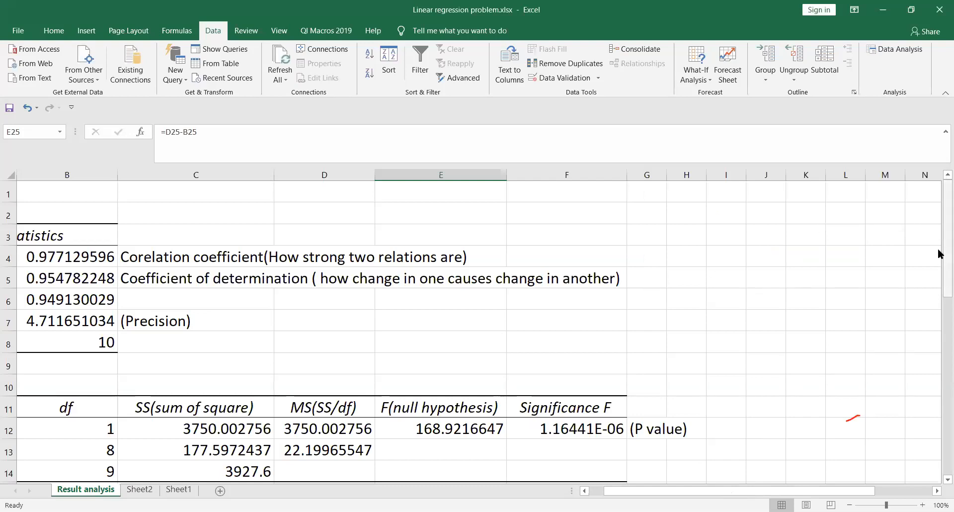
scroll(940, 293, down, 2)
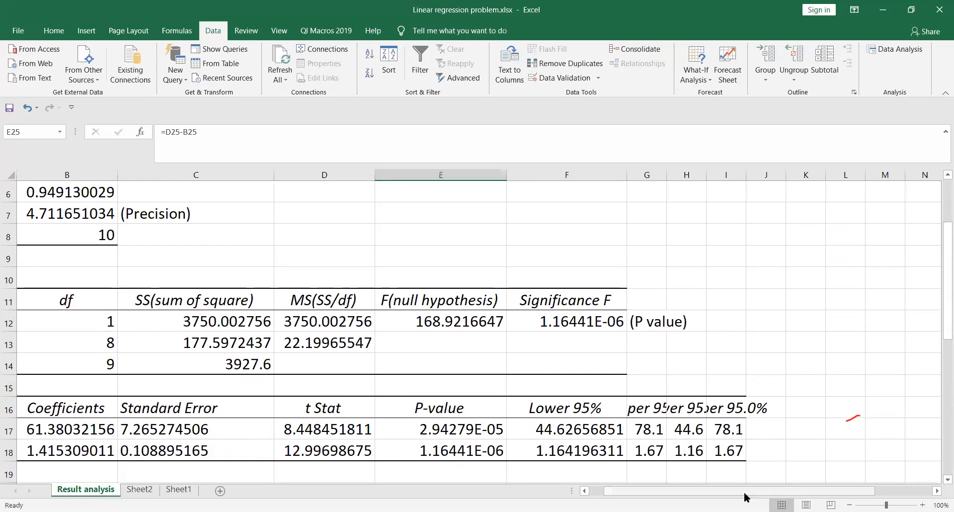
drag(741, 495, 724, 494)
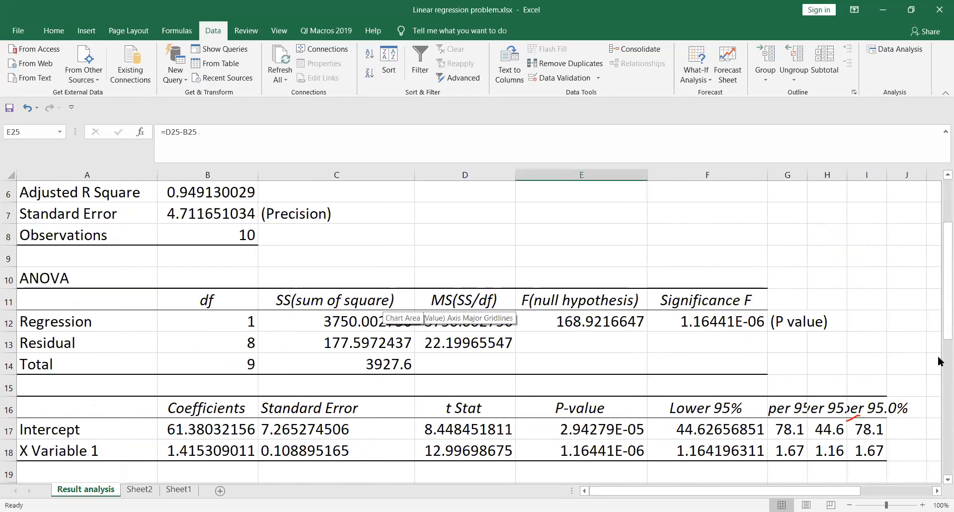
drag(939, 312, 939, 436)
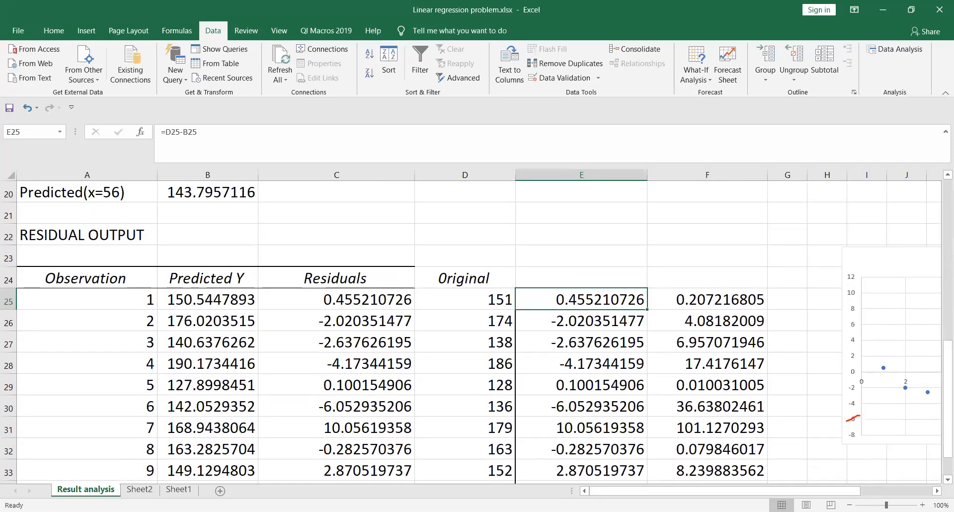
click(329, 304)
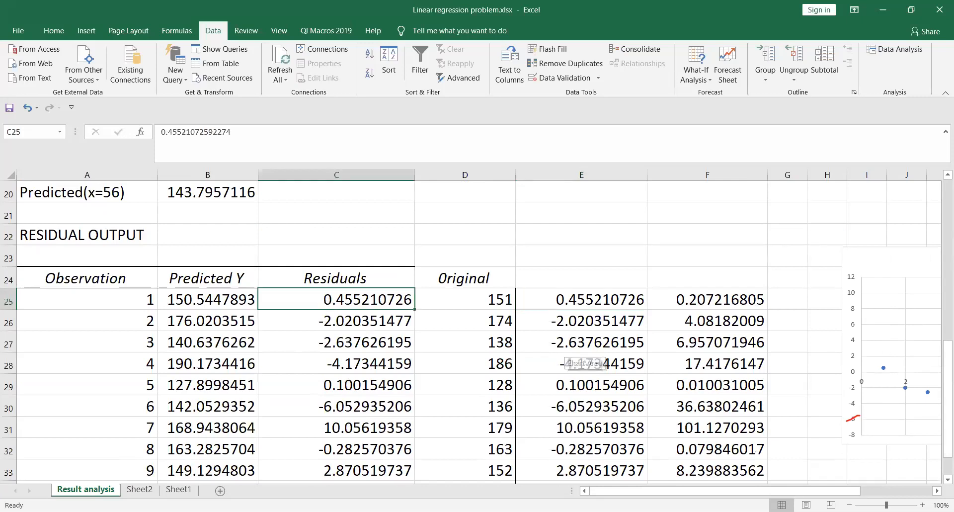
drag(758, 494, 939, 328)
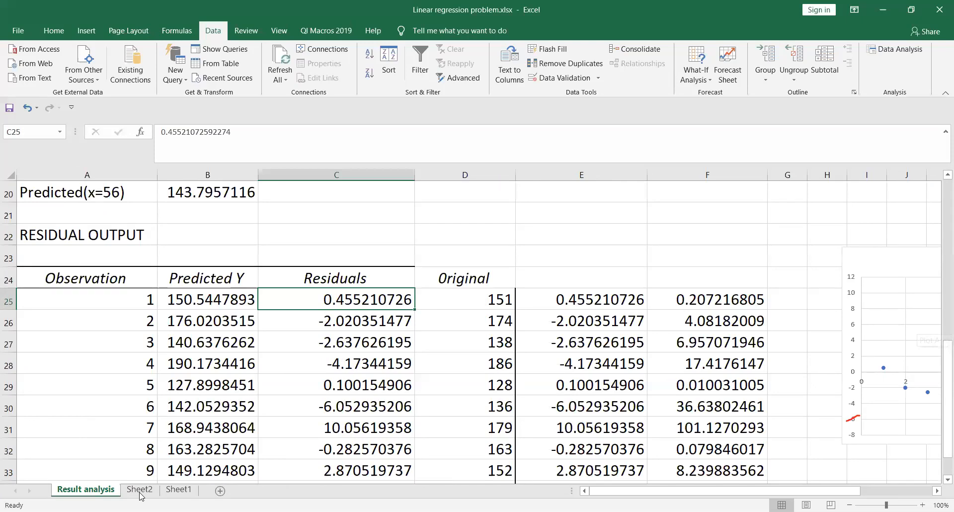
click(140, 490)
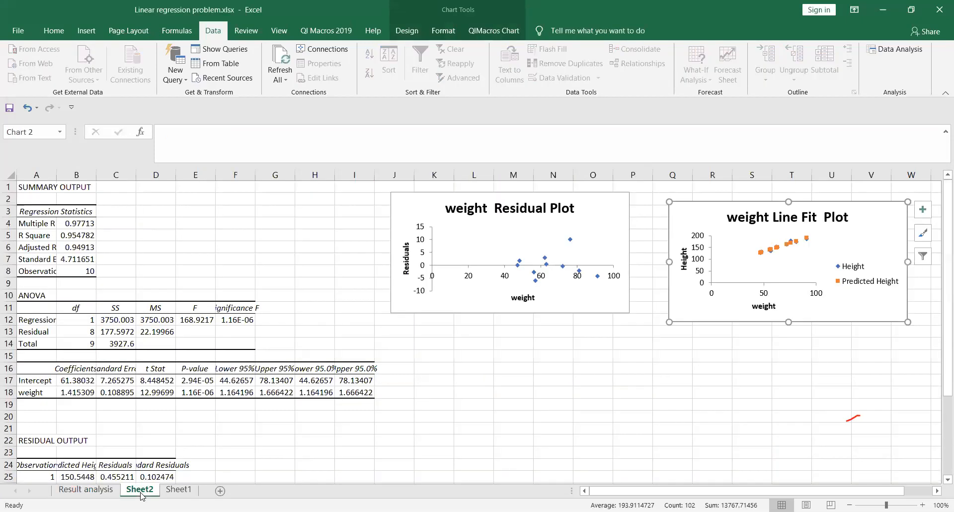
ctrl+click(85, 489)
click(79, 490)
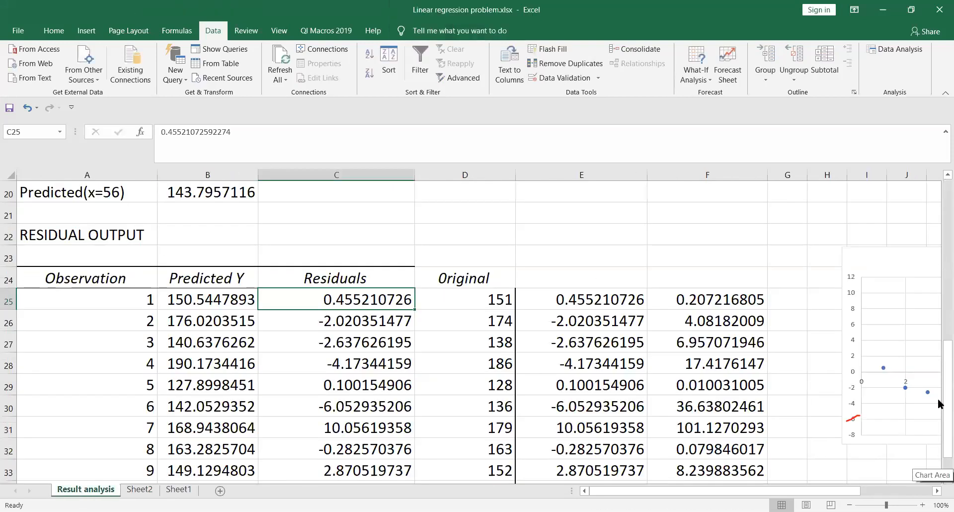
drag(939, 406, 939, 328)
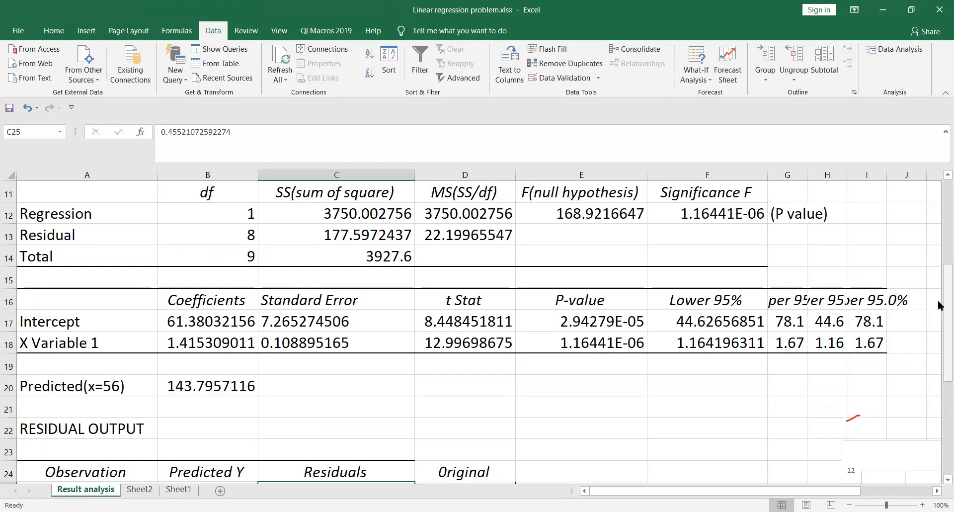
drag(939, 305, 939, 221)
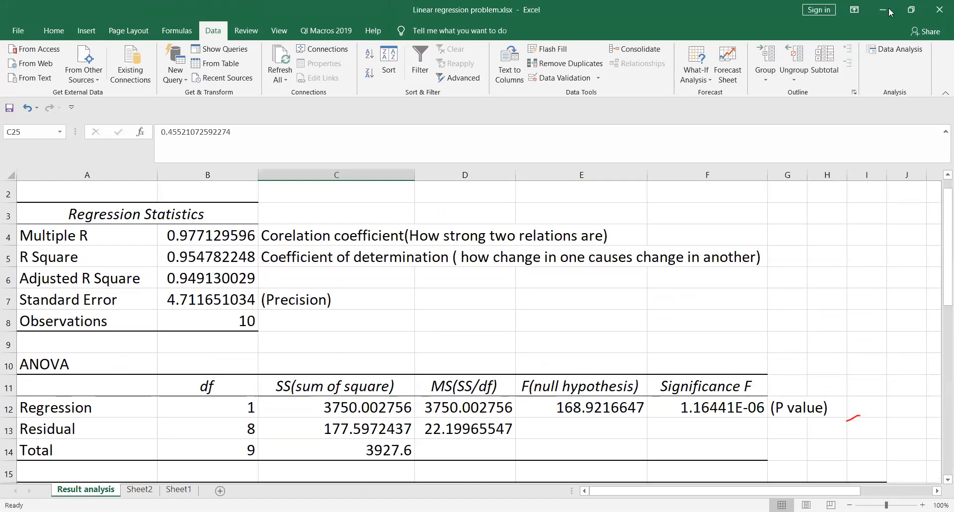
Step: Close Linear regression problem.xlsx, saving changes
click(939, 10)
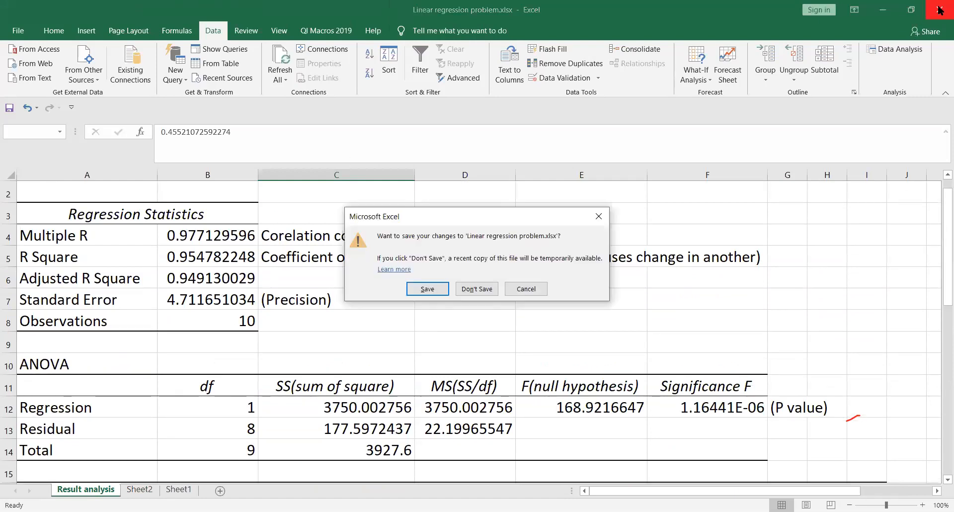
click(427, 288)
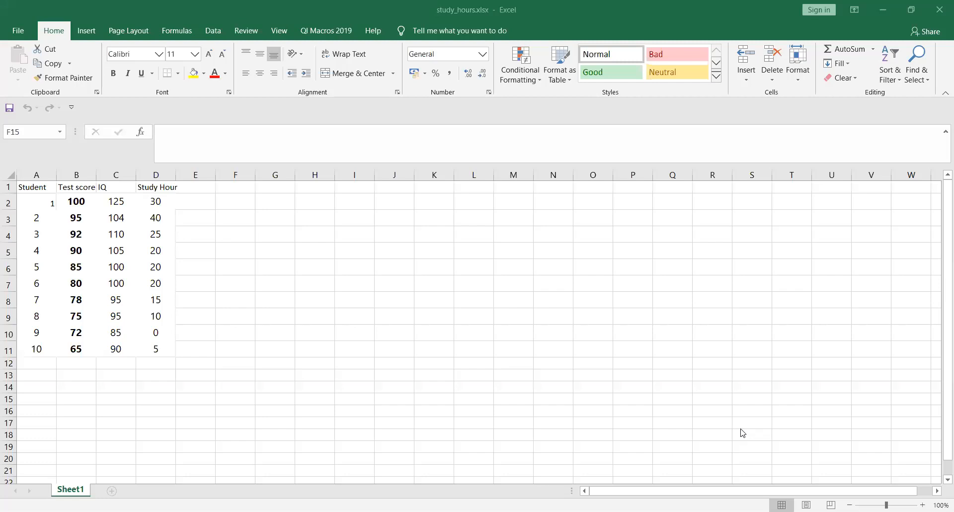
click(55, 366)
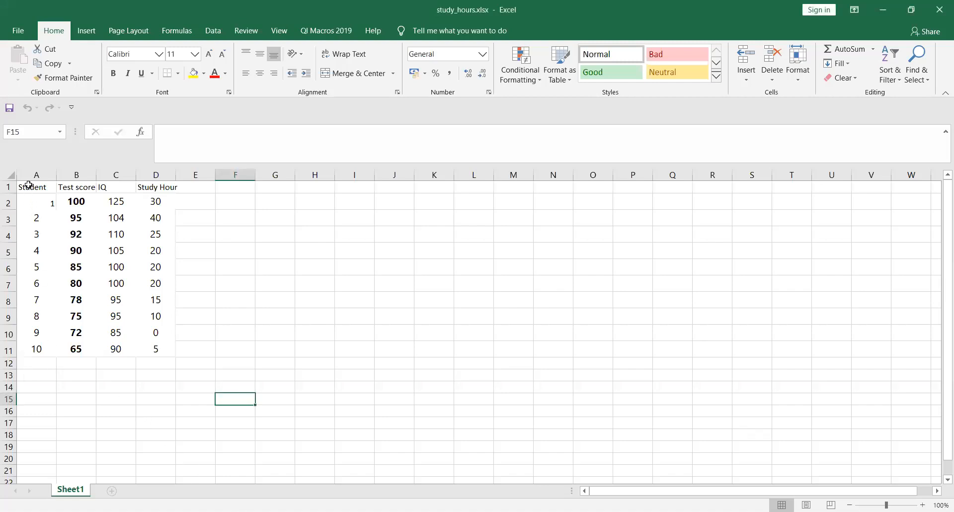
click(77, 191)
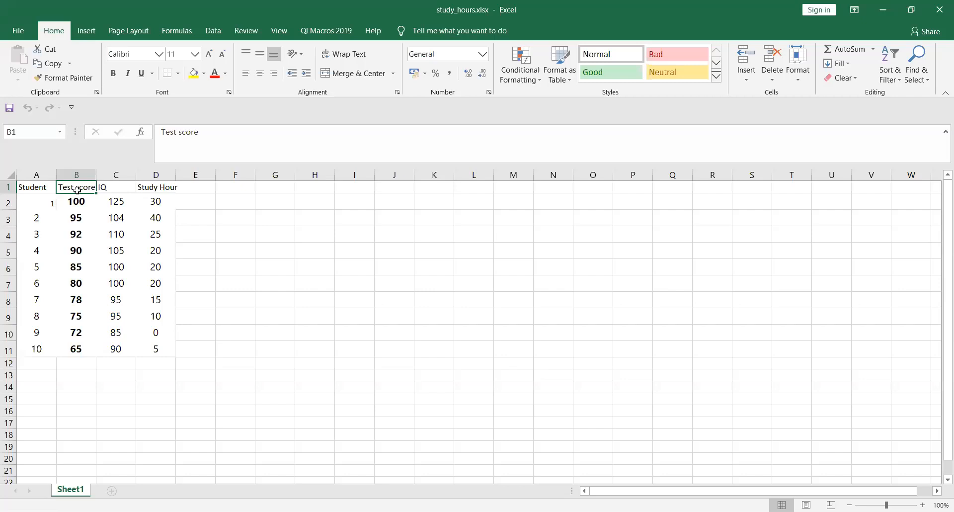
click(114, 174)
click(159, 175)
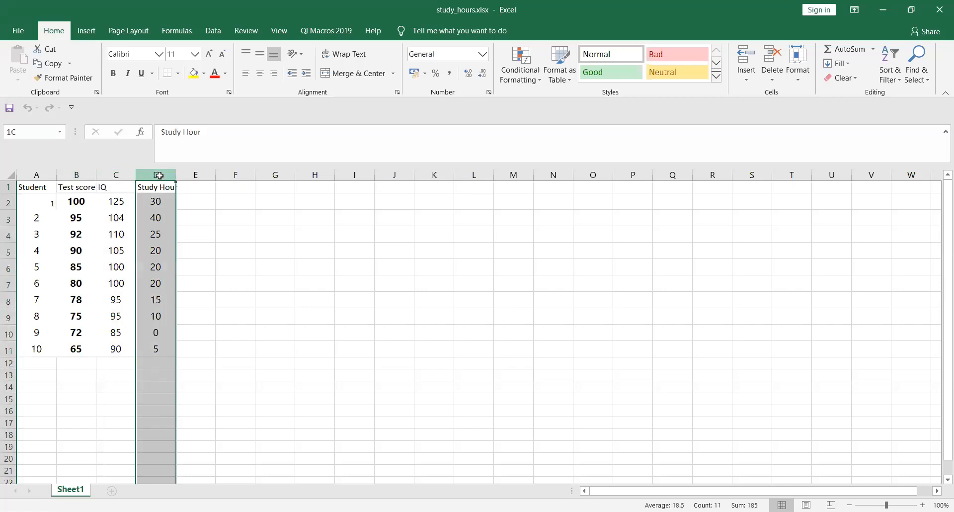
click(114, 174)
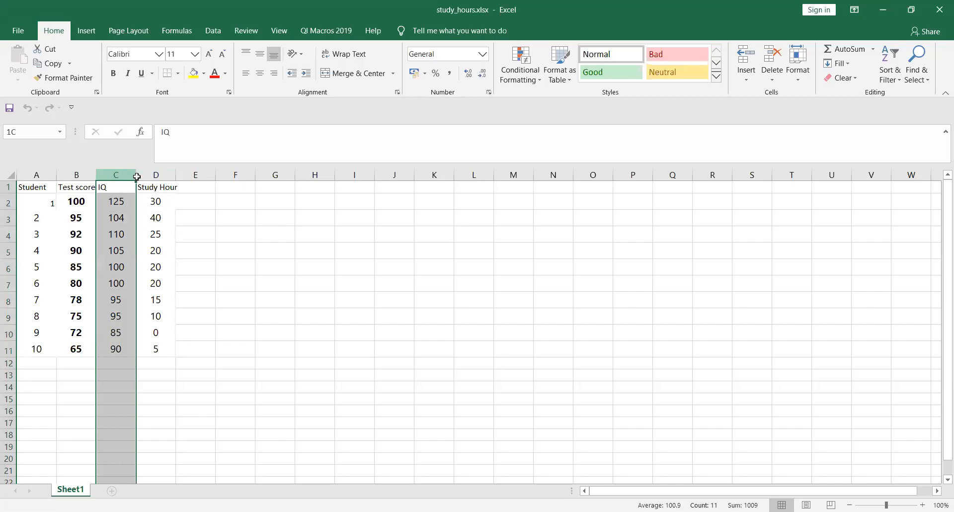
shift+click(155, 175)
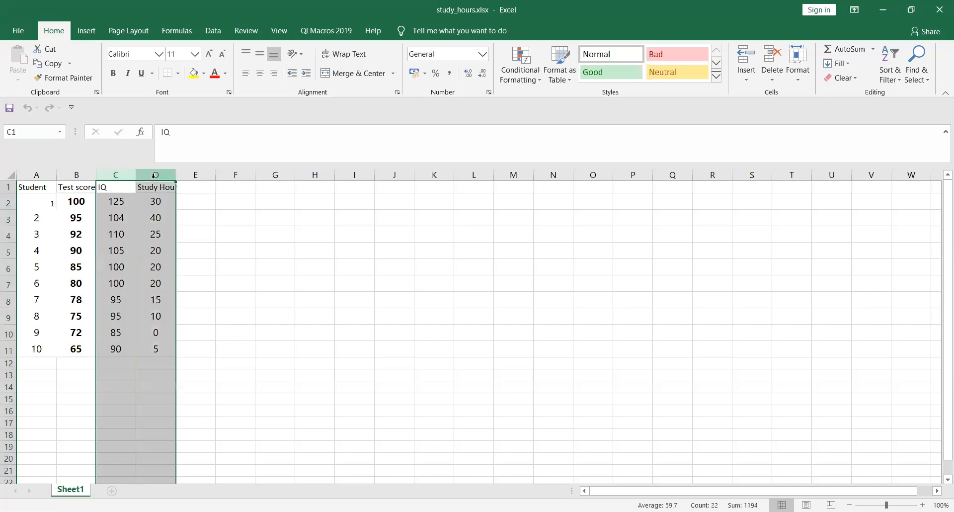
click(76, 175)
click(113, 201)
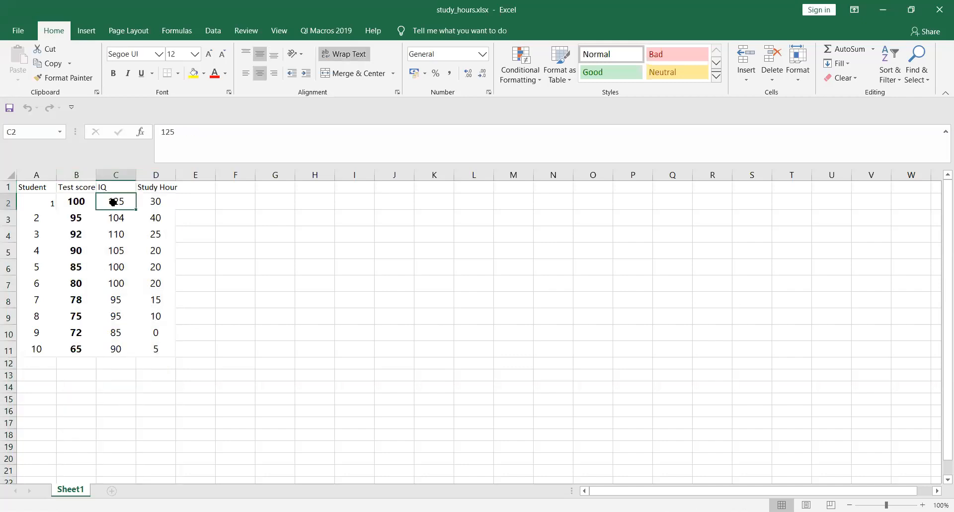
click(74, 172)
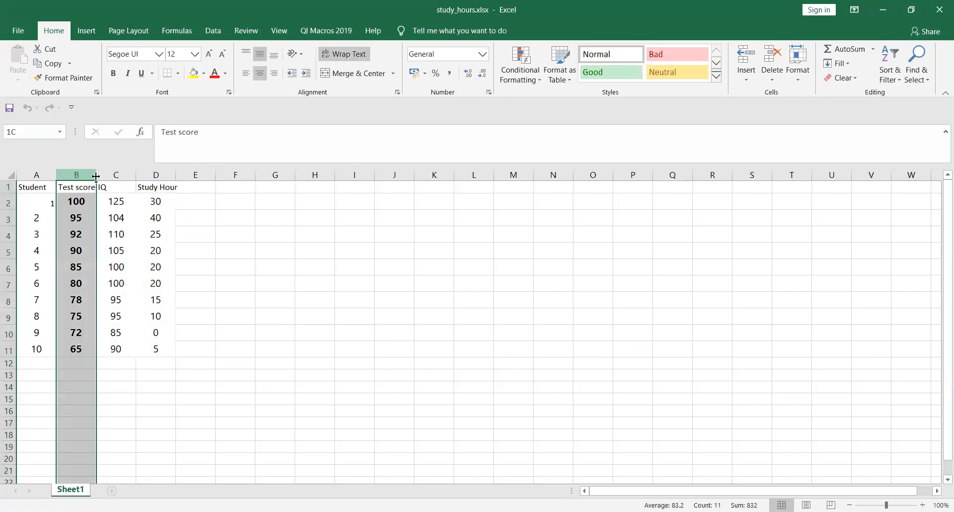
click(133, 176)
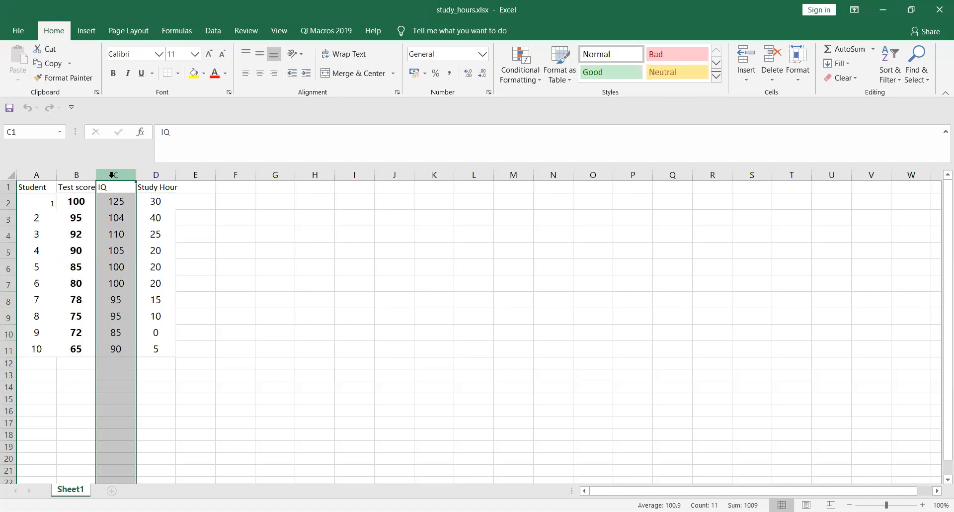
click(217, 34)
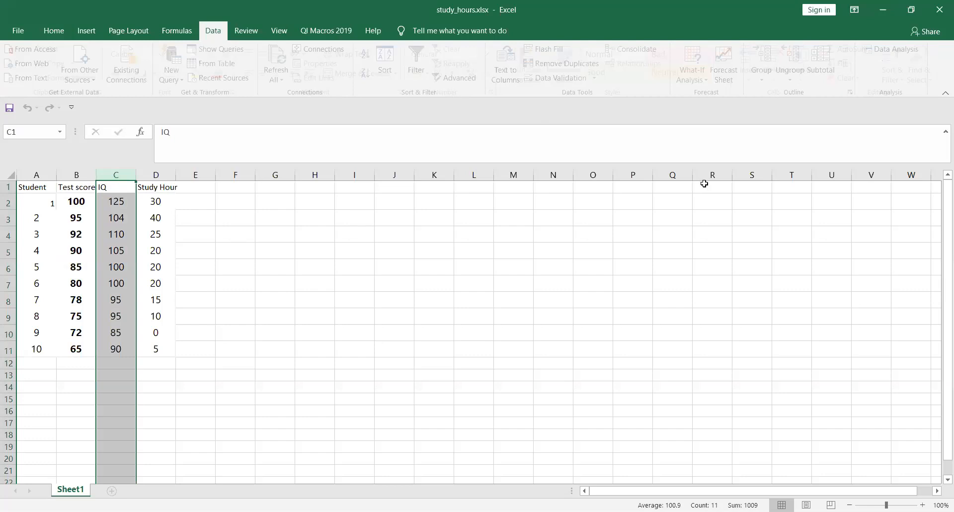
Step: Regress Test score B1:B11 on IQ and Study Hour C1:D11, output to a new sheet
click(897, 52)
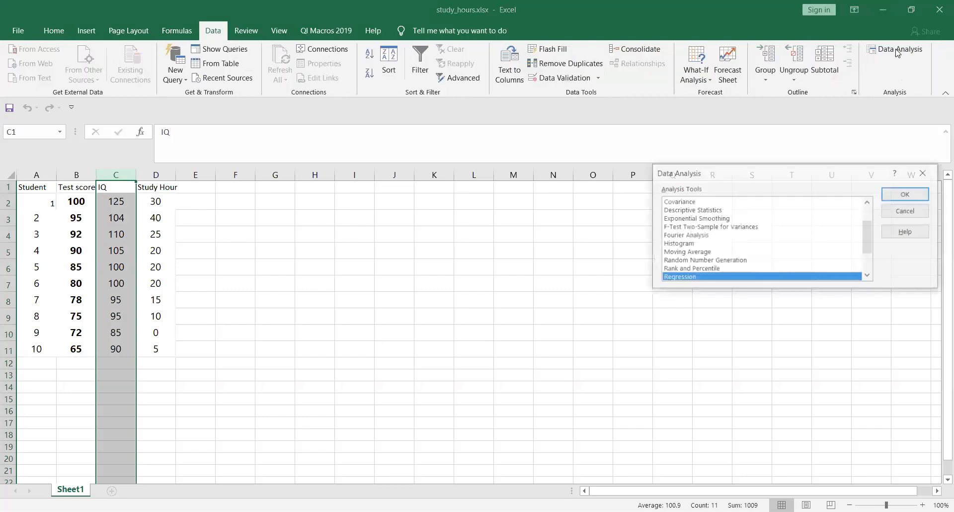
click(896, 195)
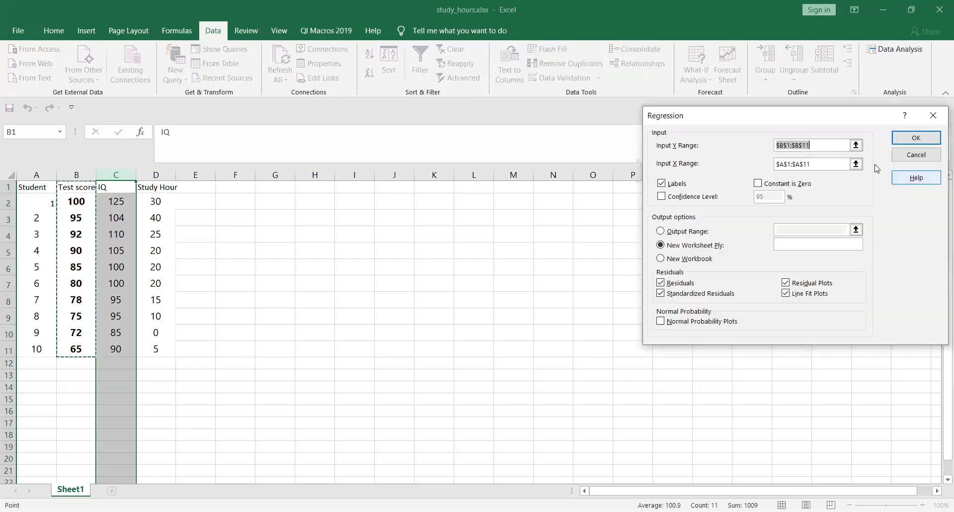
click(857, 146)
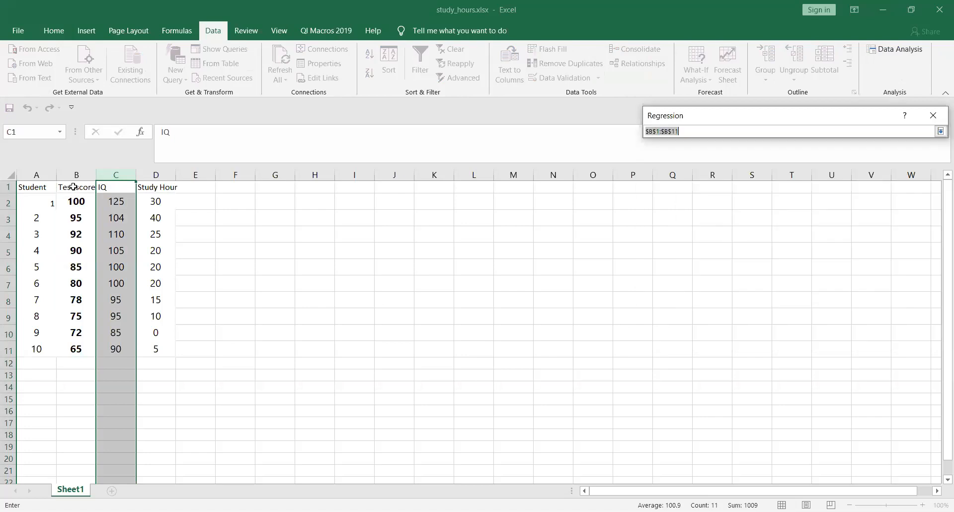
drag(73, 187, 77, 345)
click(940, 130)
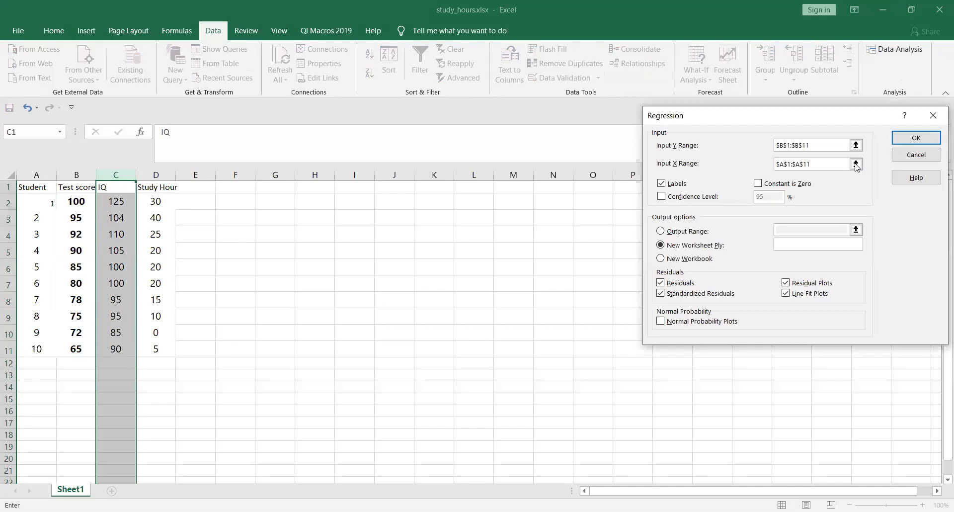
click(106, 187)
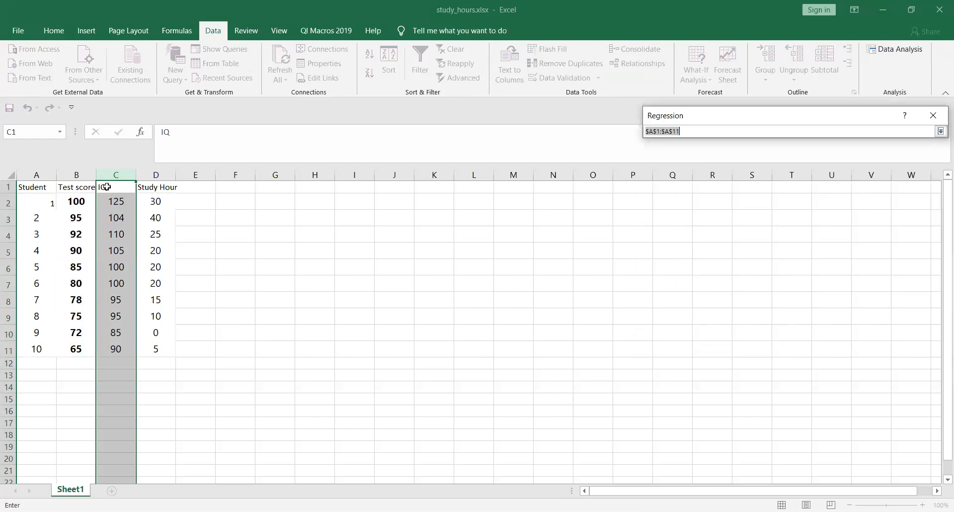
drag(106, 187, 154, 347)
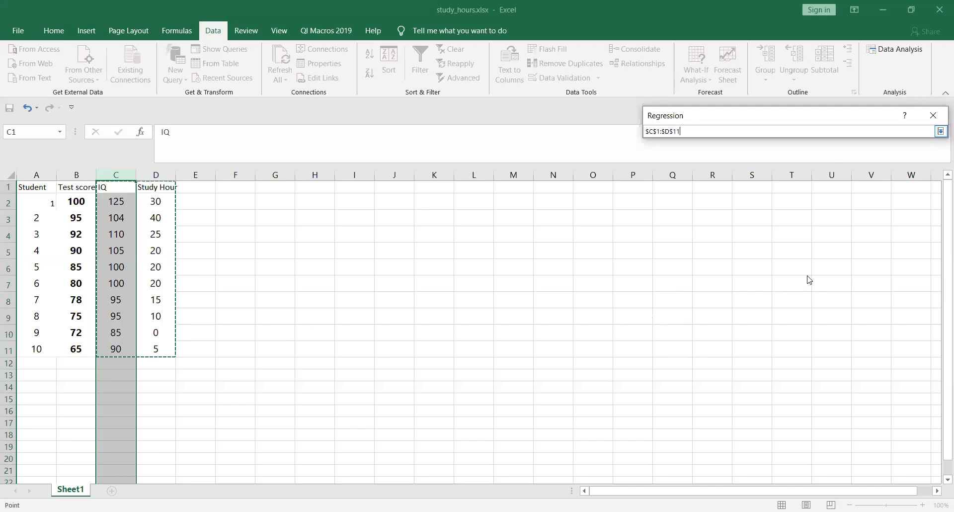
click(940, 131)
click(915, 138)
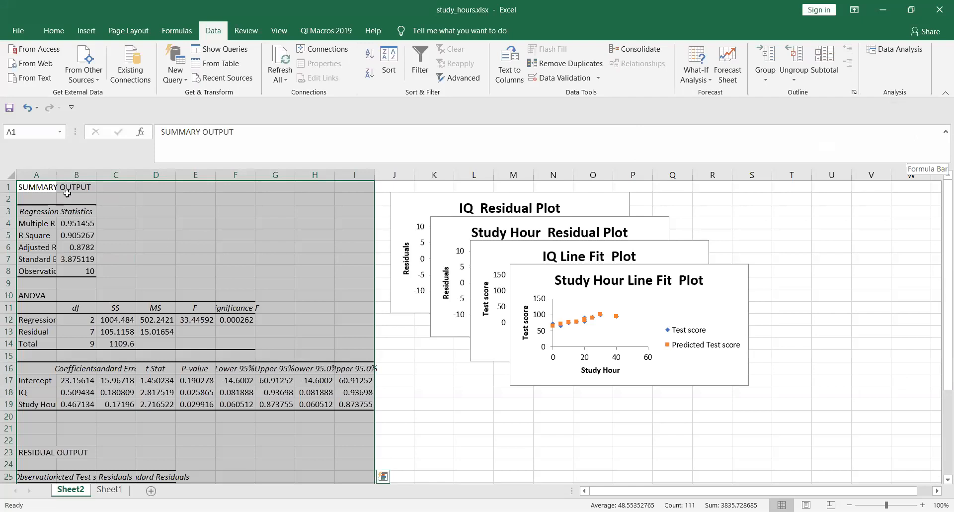
Step: Autofit column A so labels like Adjusted R Square read in full, then select R Square
click(494, 462)
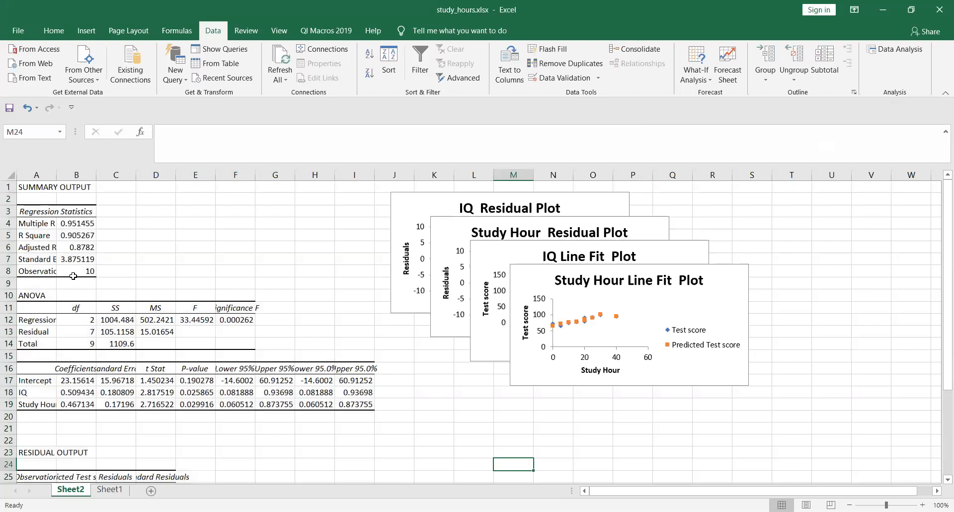
double_click(55, 176)
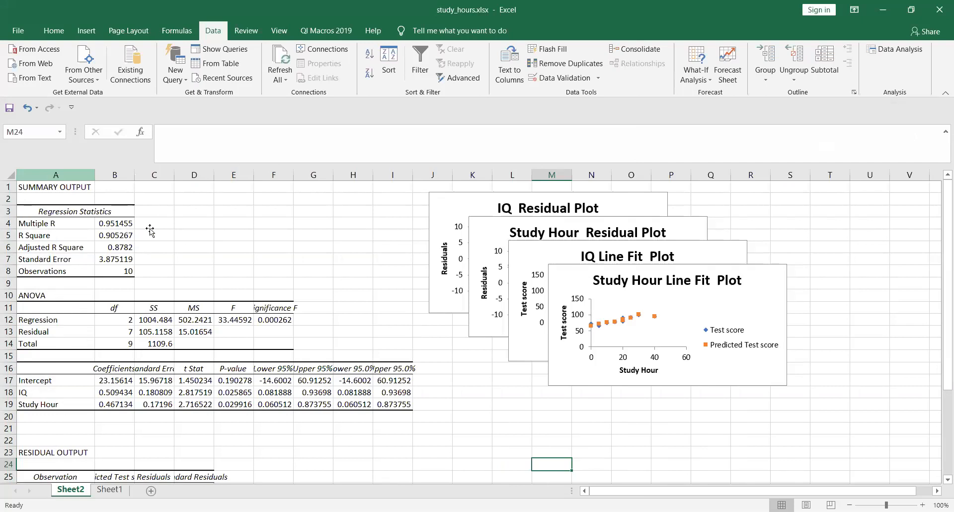
click(49, 236)
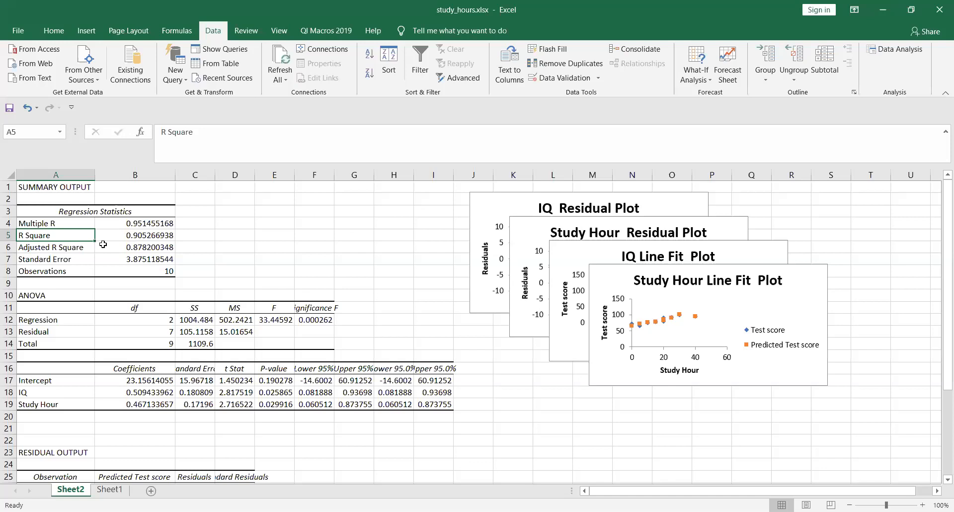
Step: Review R Square, Adjusted R Square, Standard Error and the ANOVA SS, MS and F values
click(105, 238)
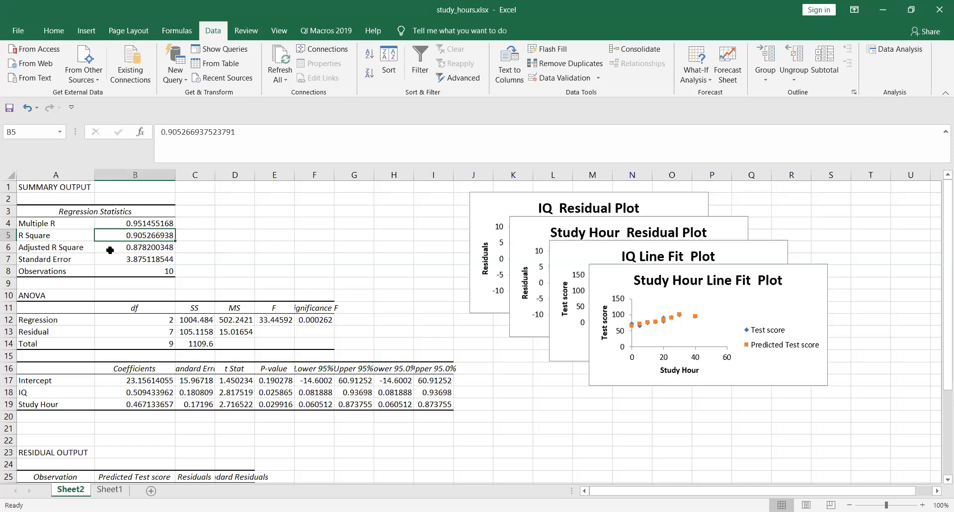
key(Down)
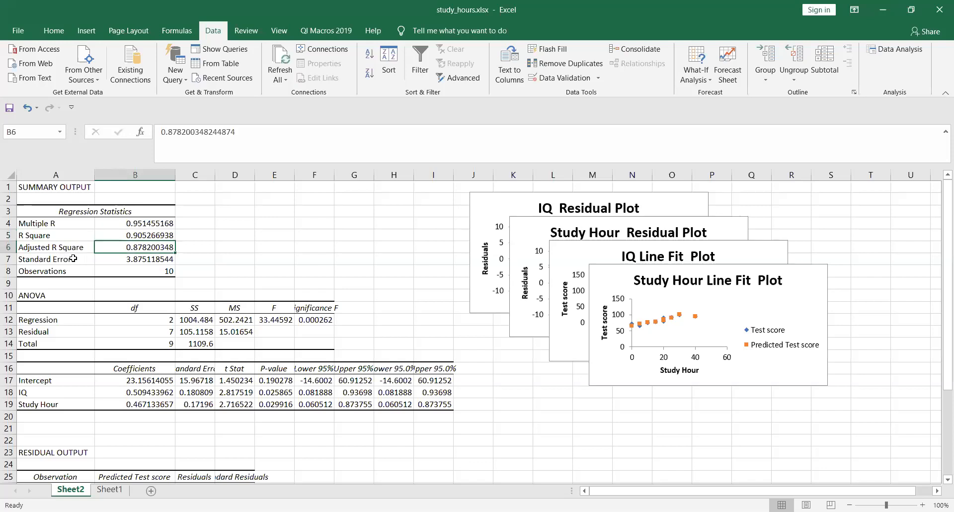
click(74, 258)
click(138, 261)
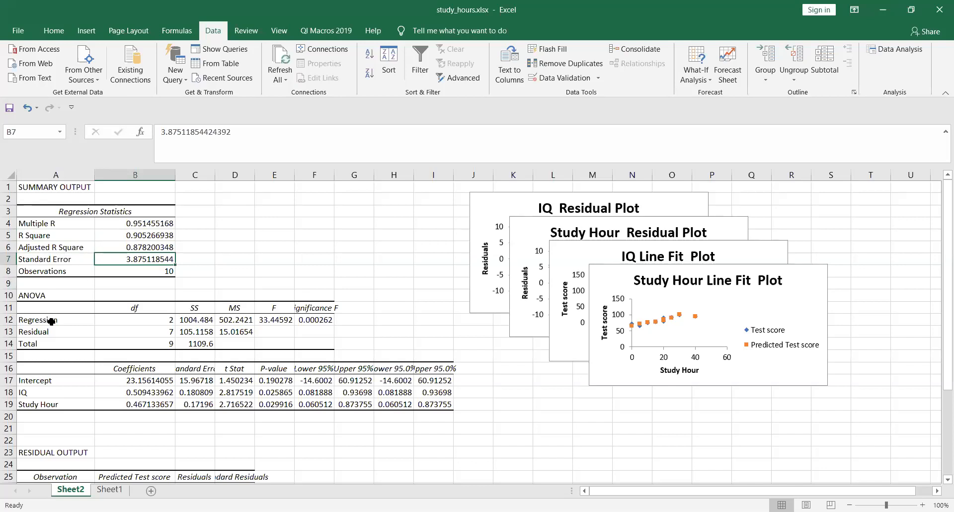
click(197, 309)
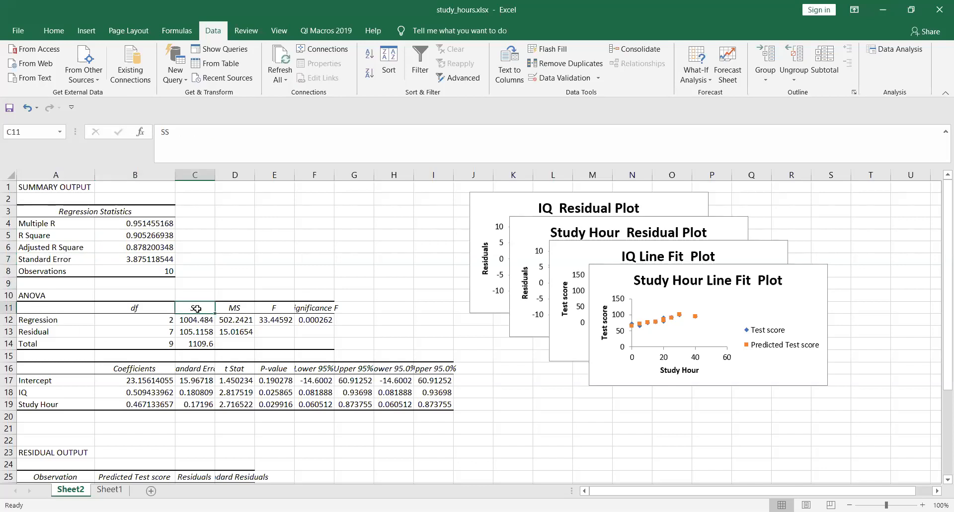
click(231, 309)
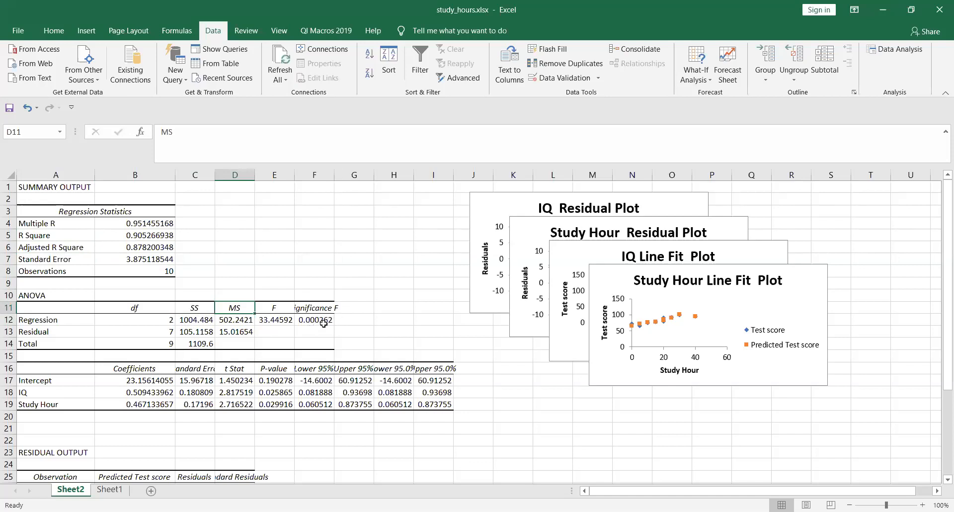
click(277, 323)
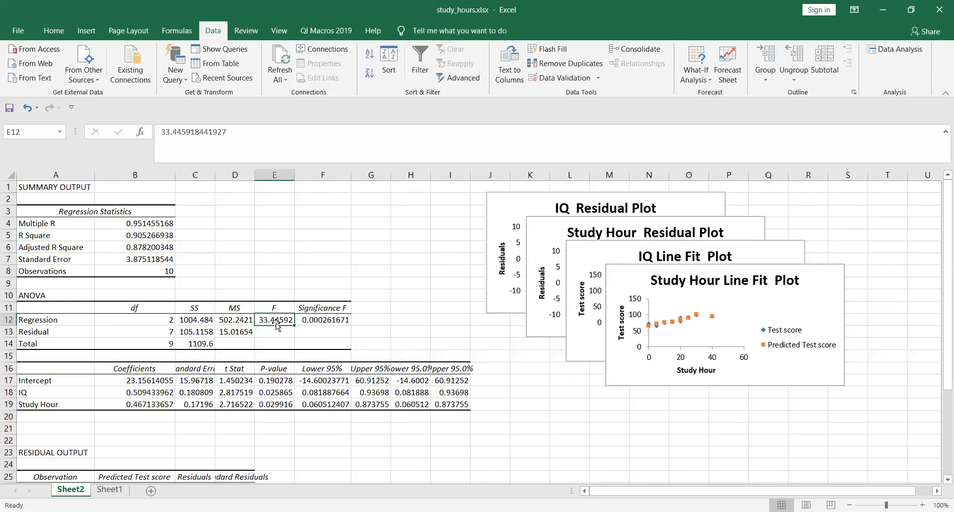
click(202, 331)
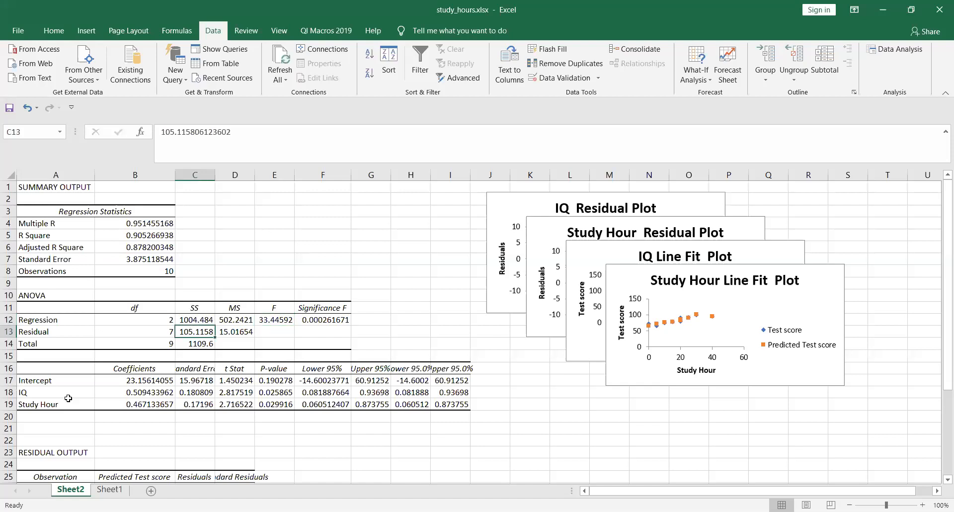
key(Right)
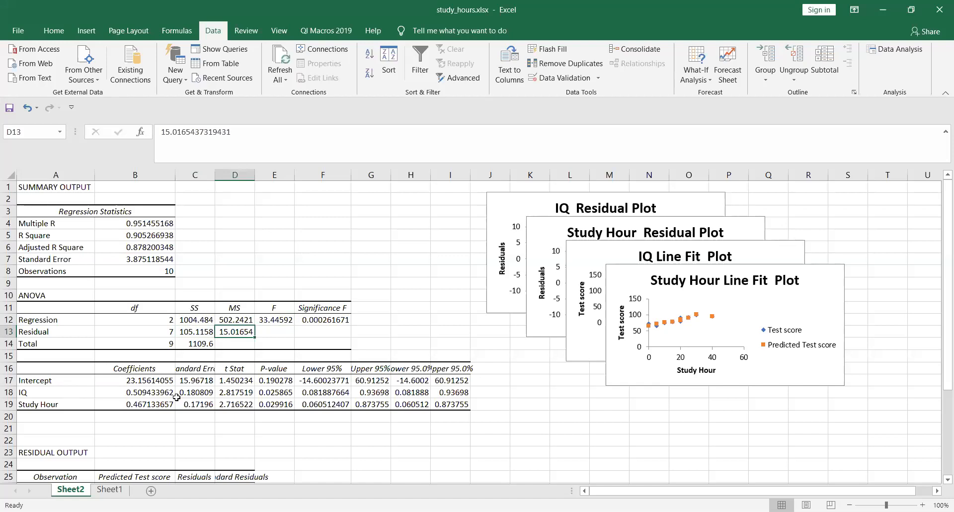
Step: Review the IQ and Study Hour coefficient rows, including the full IQ coefficient
click(44, 394)
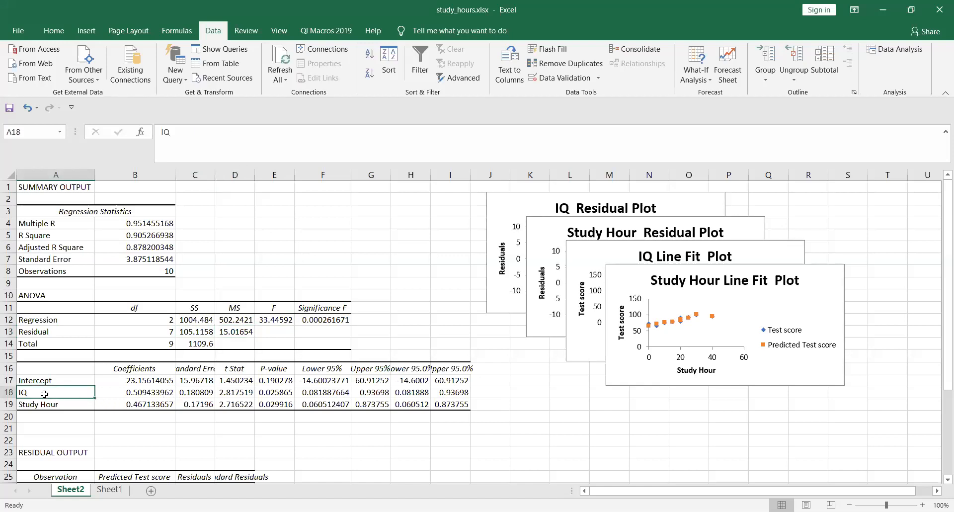
click(44, 404)
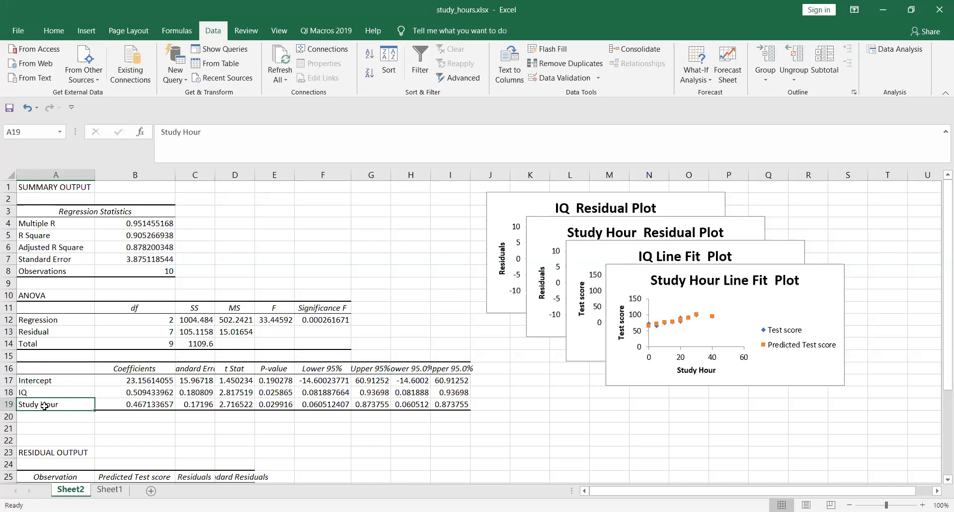
click(126, 393)
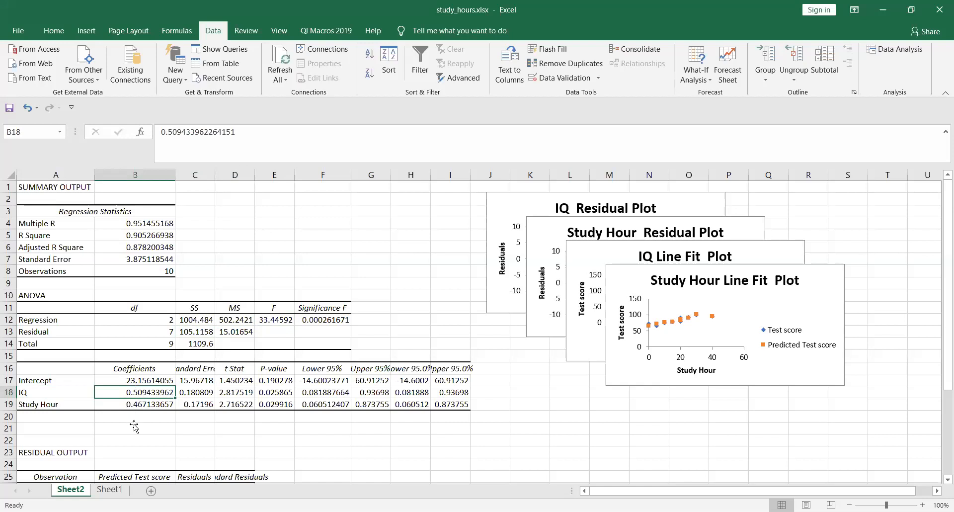
click(155, 428)
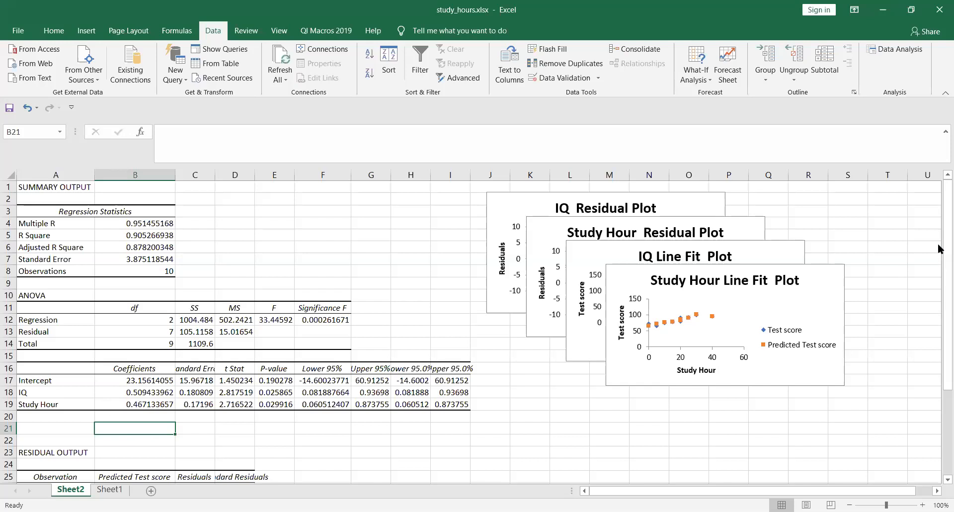
Step: Select the Standard Residuals values D26:D35, then select the Study Hour Line Fit Plot chart
drag(939, 253, 939, 398)
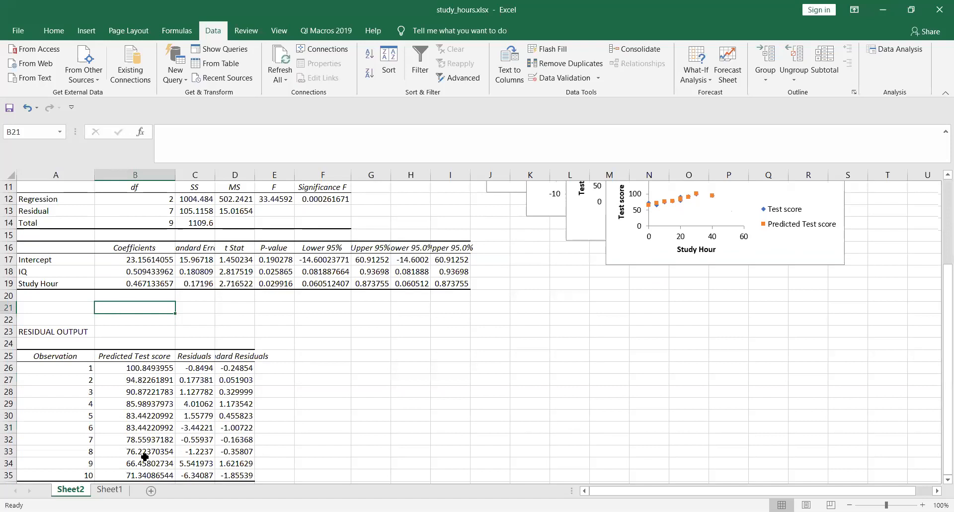
drag(141, 368, 142, 424)
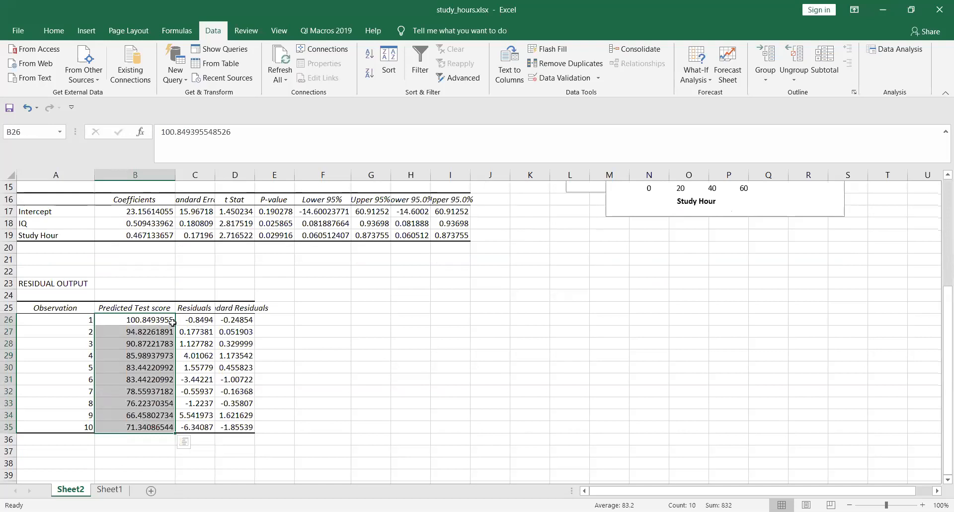
click(229, 321)
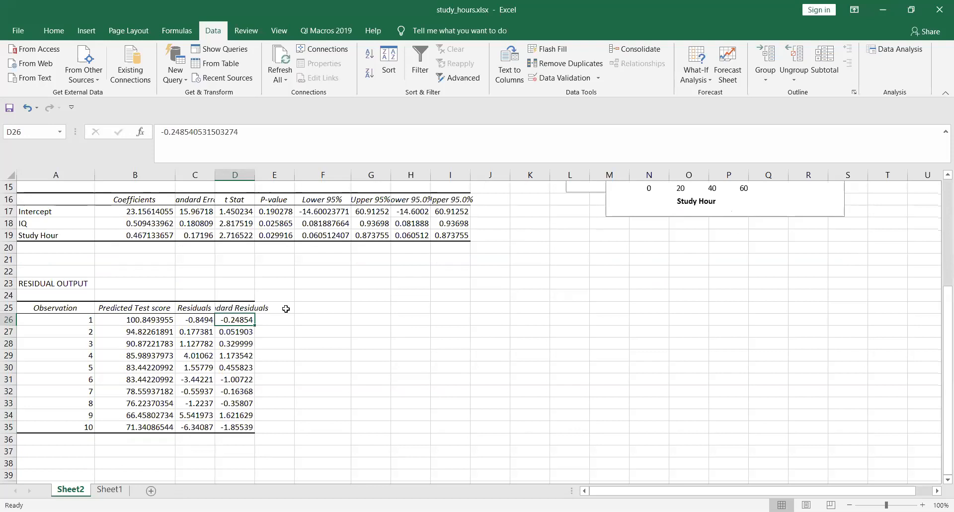
drag(262, 320, 271, 433)
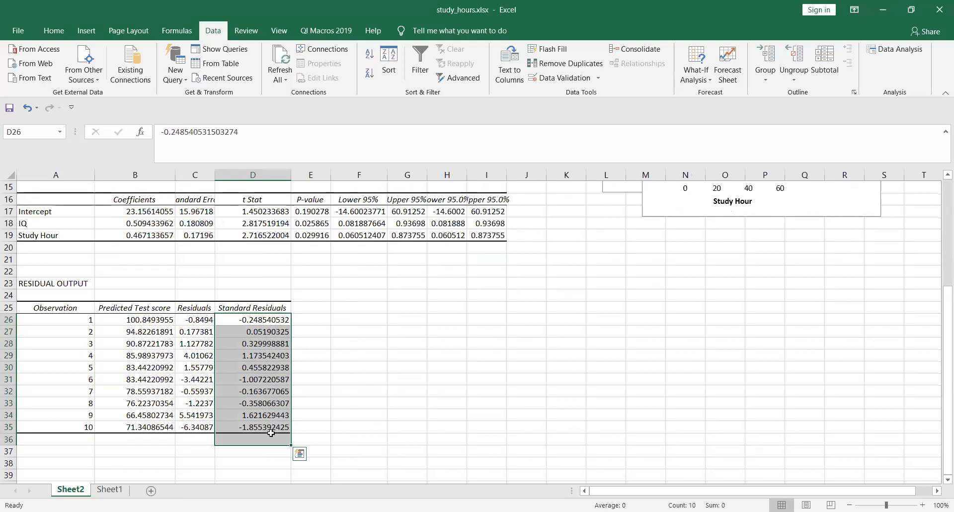
drag(941, 283, 935, 266)
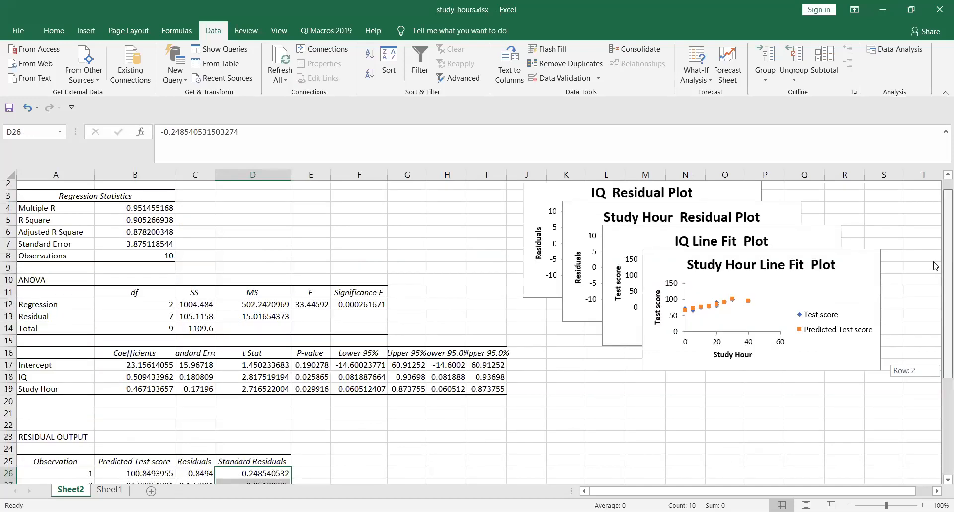
click(850, 356)
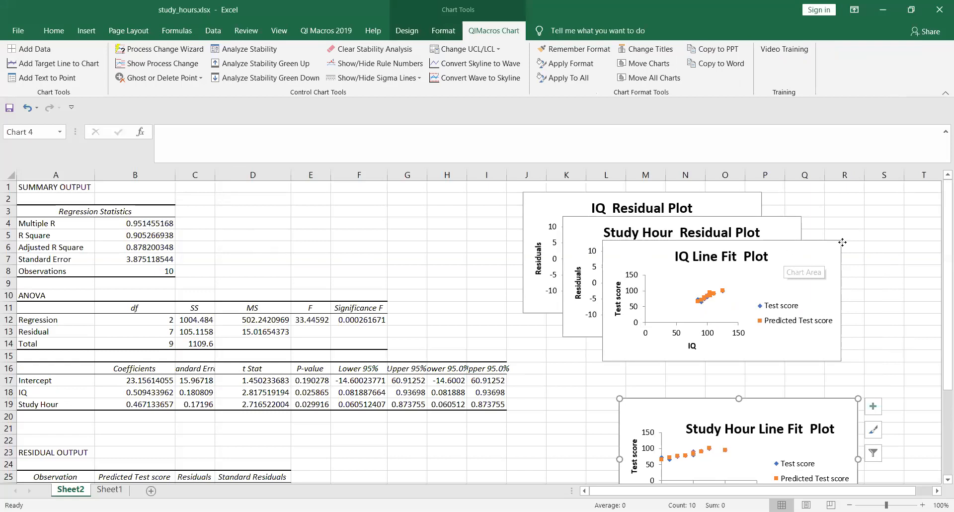
Step: Drag the IQ Line Fit Plot, Study Hour Residual Plot and other charts apart so none overlap
drag(658, 191, 597, 211)
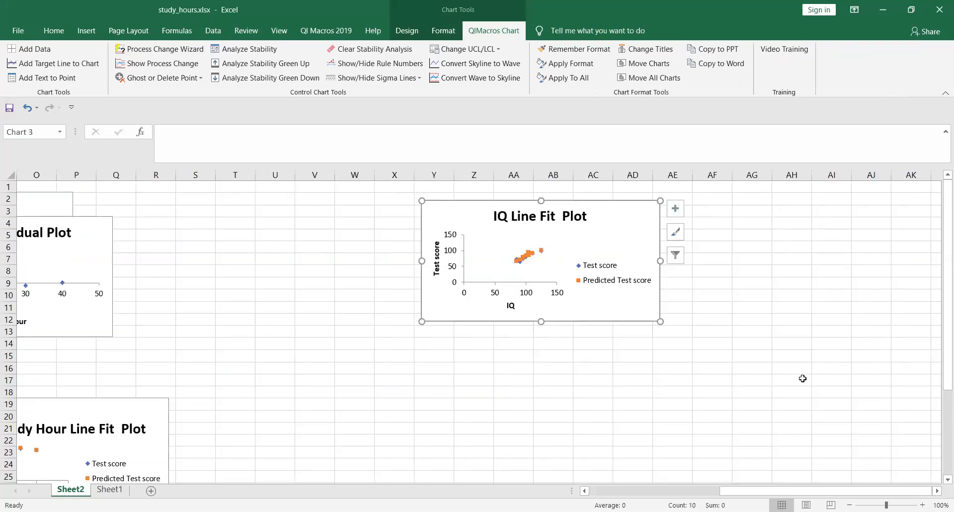
drag(801, 493, 696, 493)
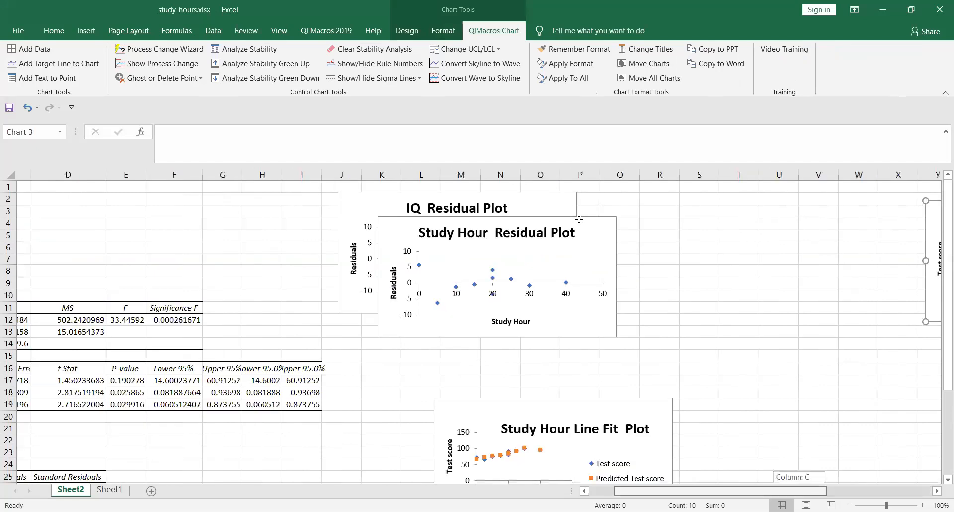
drag(745, 200, 795, 192)
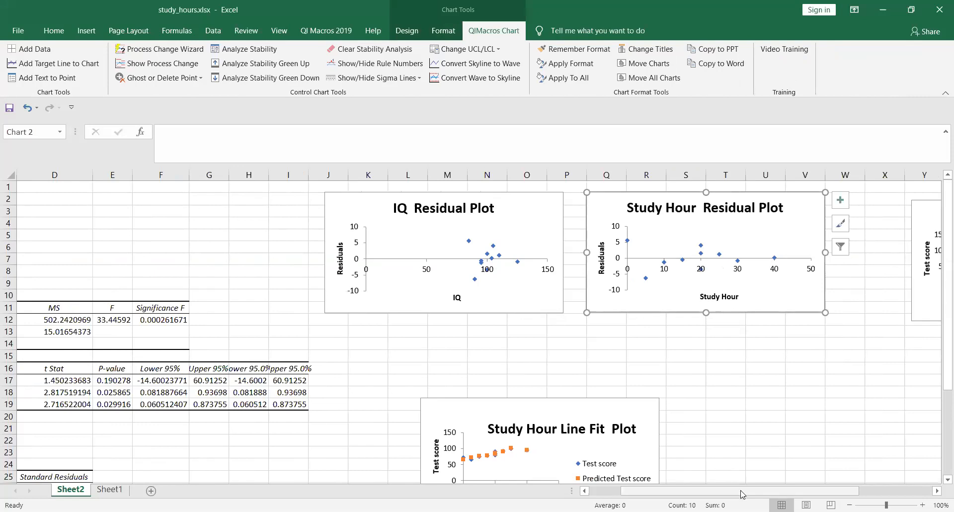
drag(742, 494, 879, 489)
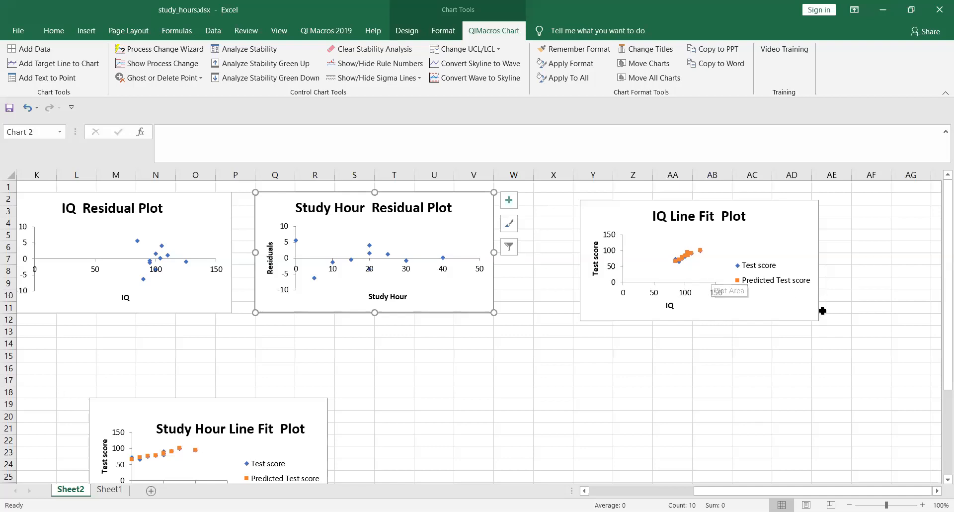
drag(943, 319, 943, 361)
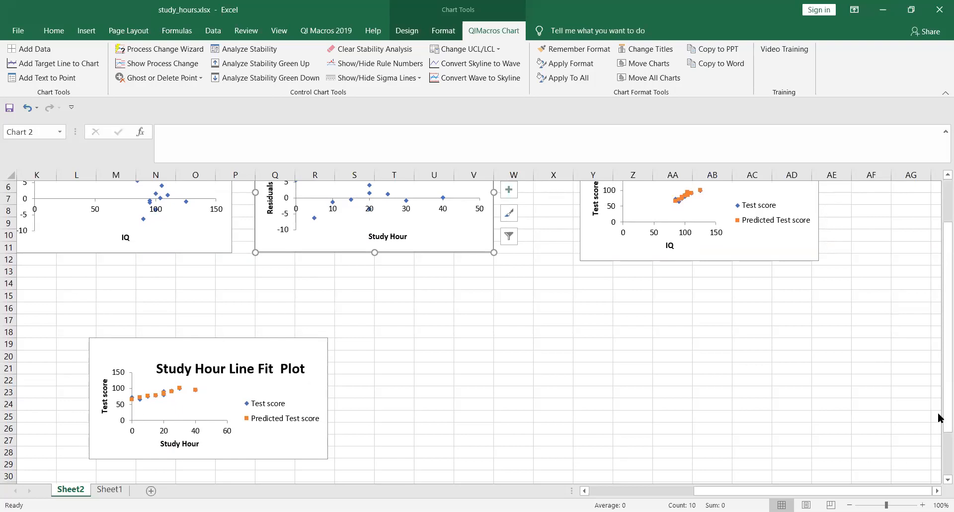
scroll(943, 374, up, 2)
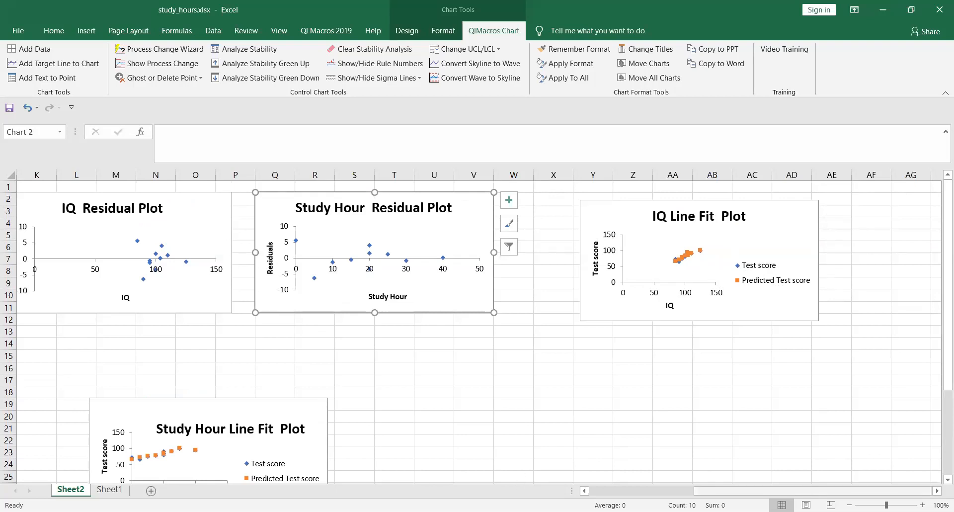
drag(795, 491, 690, 491)
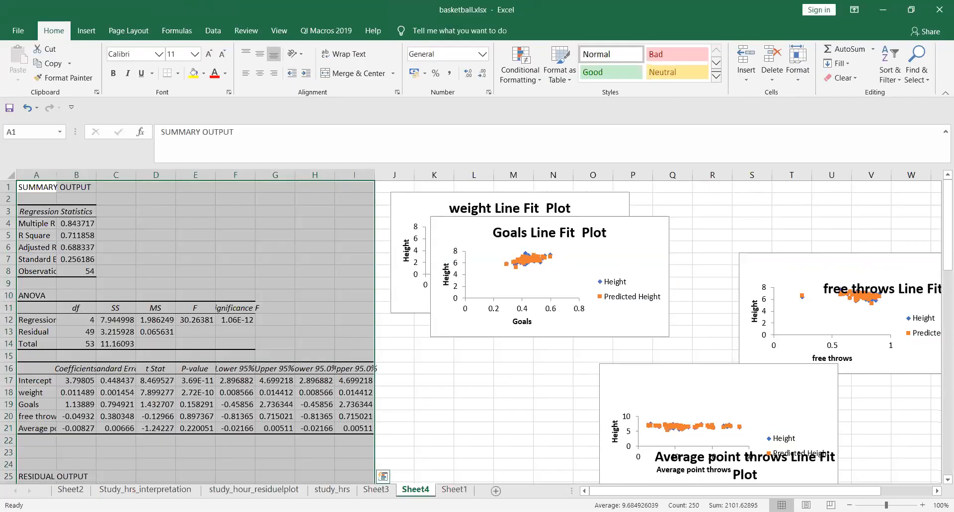
Step: Bring up the Study_hrs_interpretation sheet with ŷ = 23.156 + 0.505*IQ + 0.467*Hours and select N15 and K15
click(236, 490)
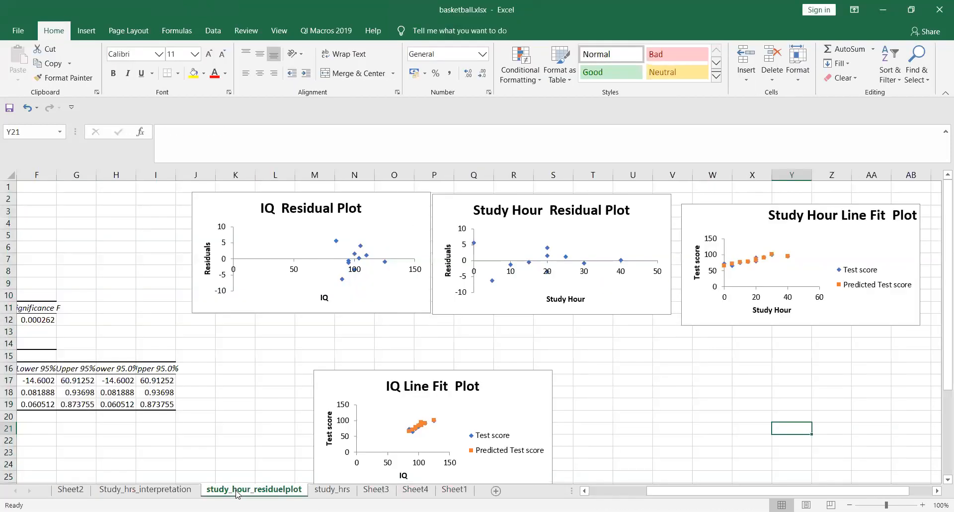
click(145, 490)
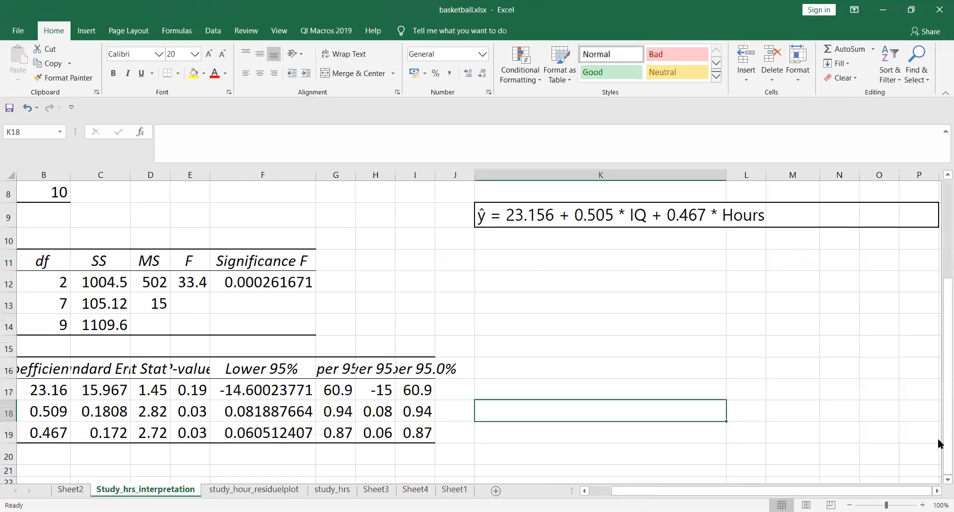
click(834, 355)
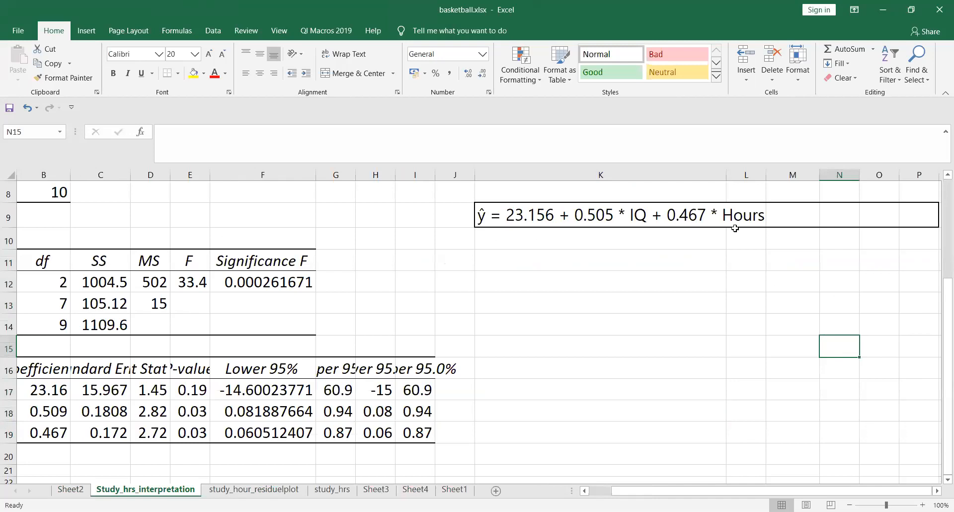
click(645, 337)
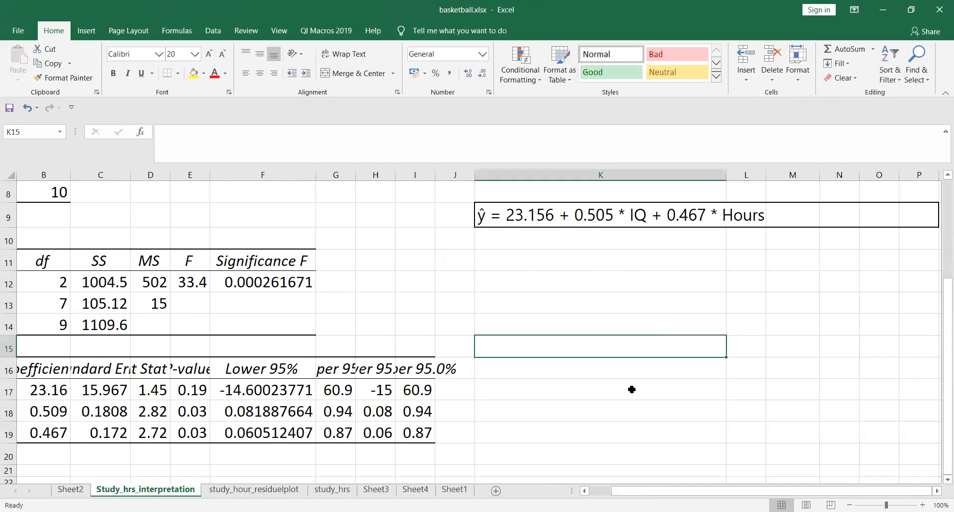
Step: Review the regression equation in K9 on the interpretation sheet, then go to the study_hour_residuelplot sheet
scroll(526, 372, up, 3)
click(526, 372)
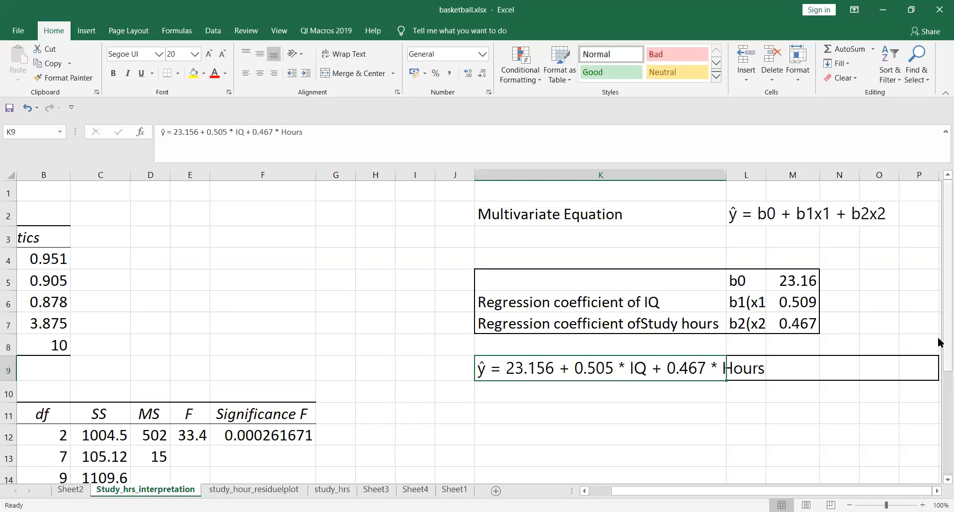
scroll(939, 348, down, 1)
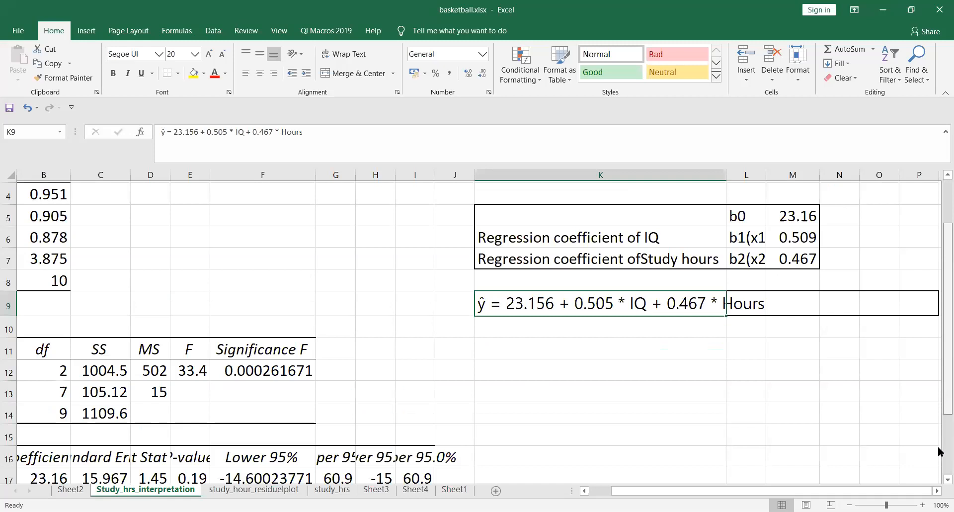
scroll(939, 387, down, 1)
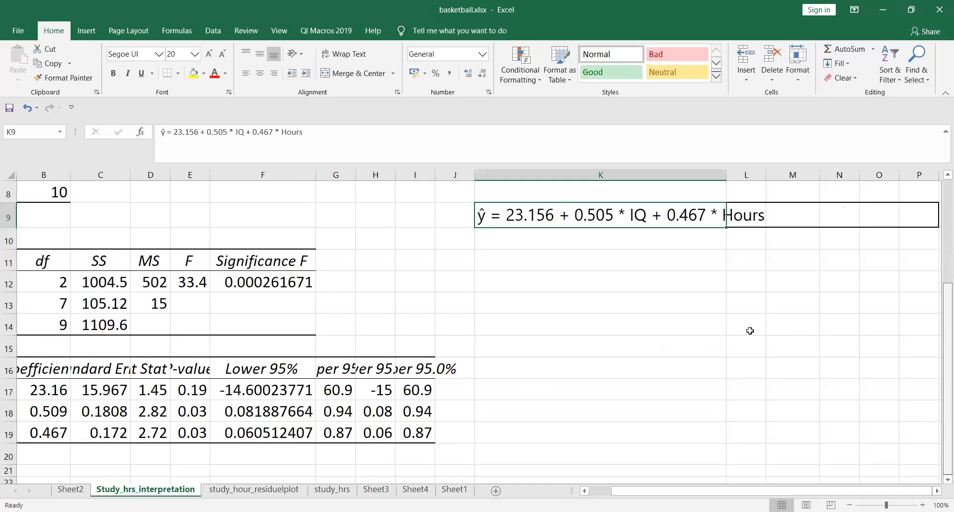
scroll(749, 331, up, 2)
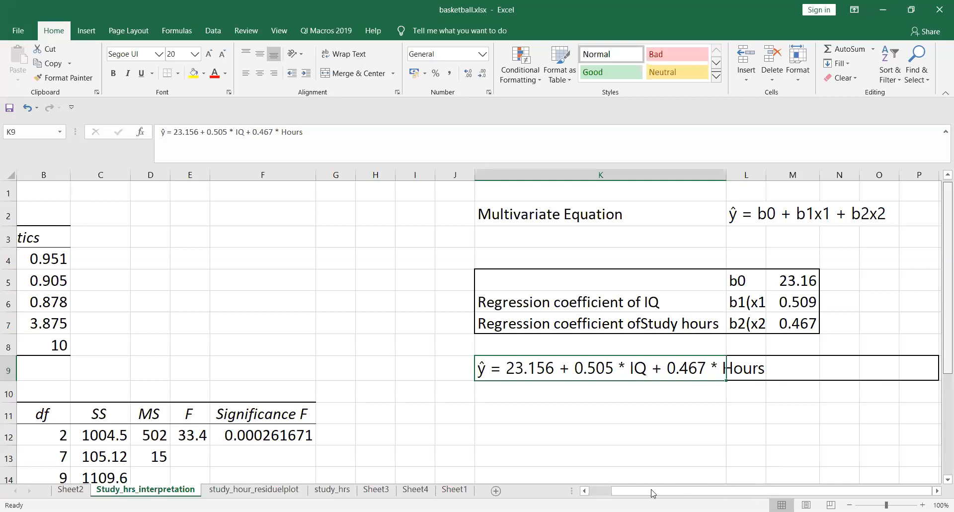
scroll(263, 495, left, 1)
click(262, 491)
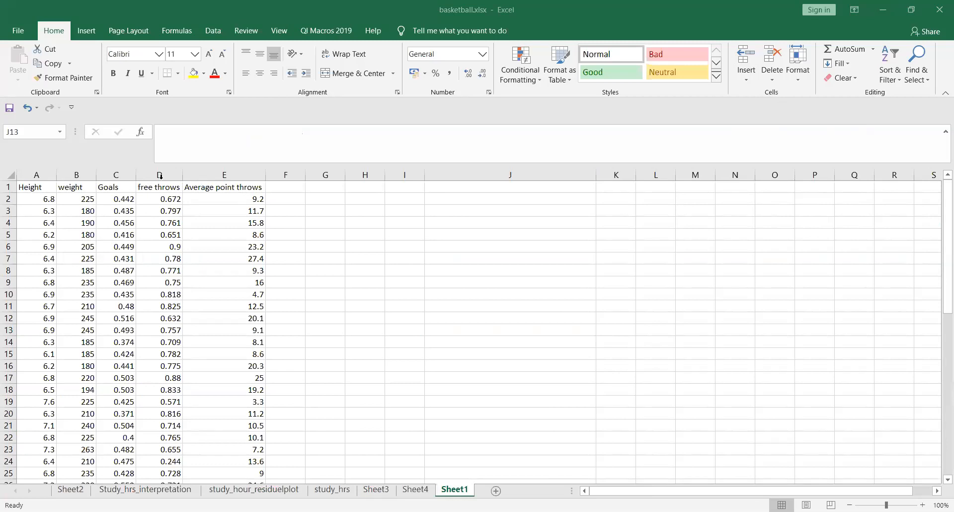
click(28, 187)
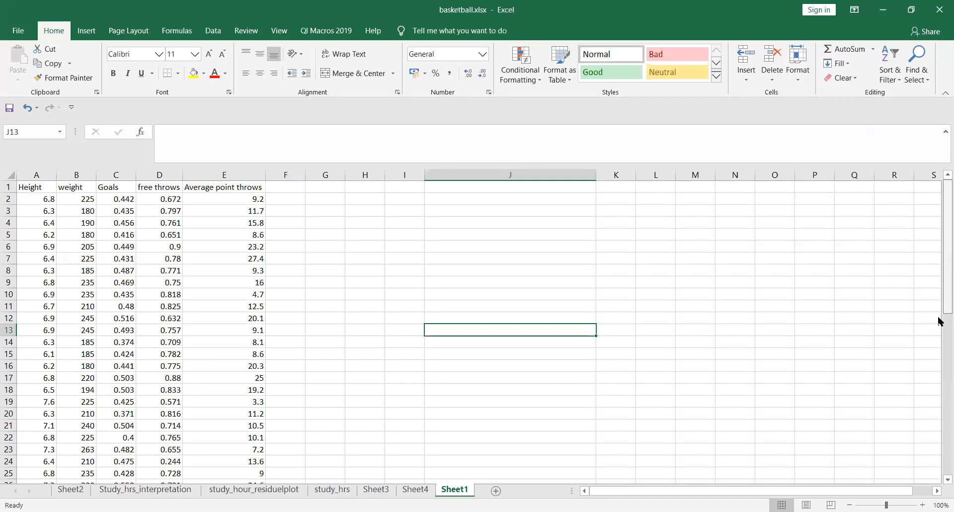
scroll(939, 455, down, 10)
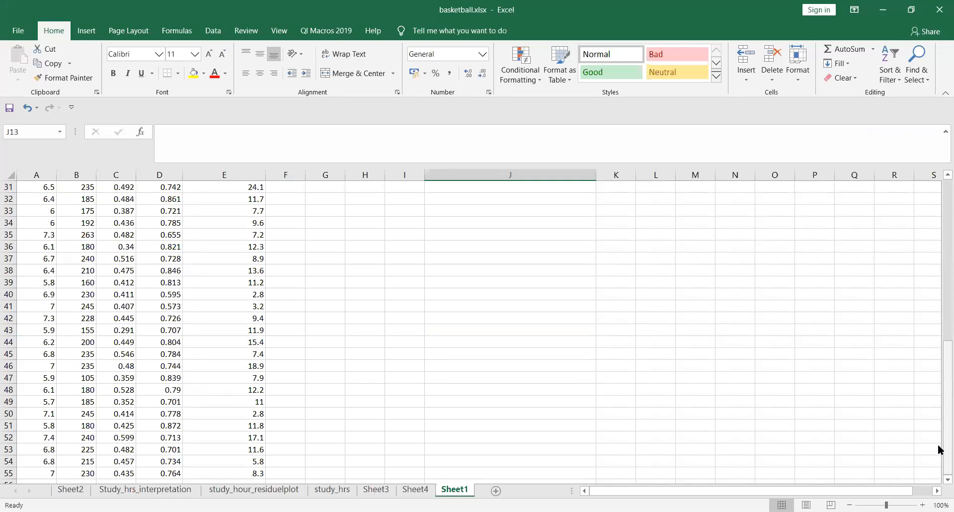
scroll(939, 362, up, 10)
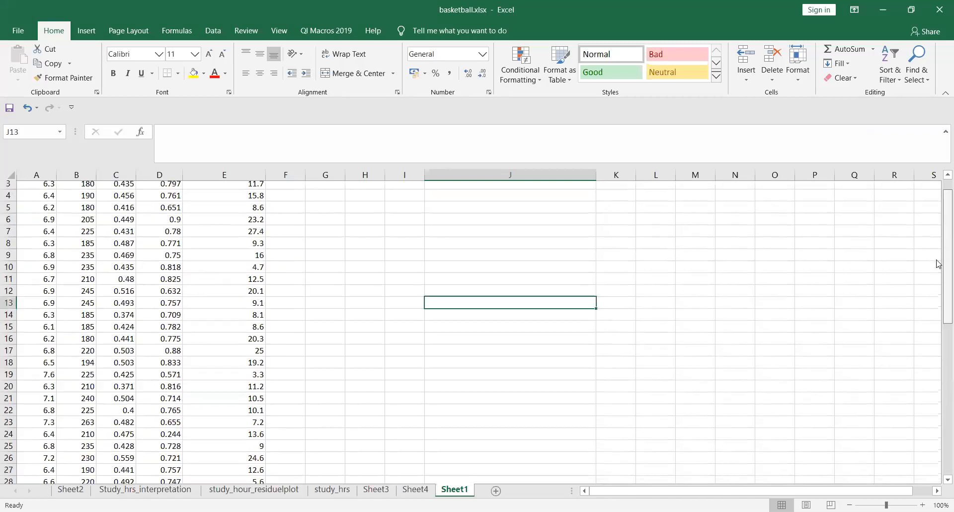
scroll(939, 398, down, 7)
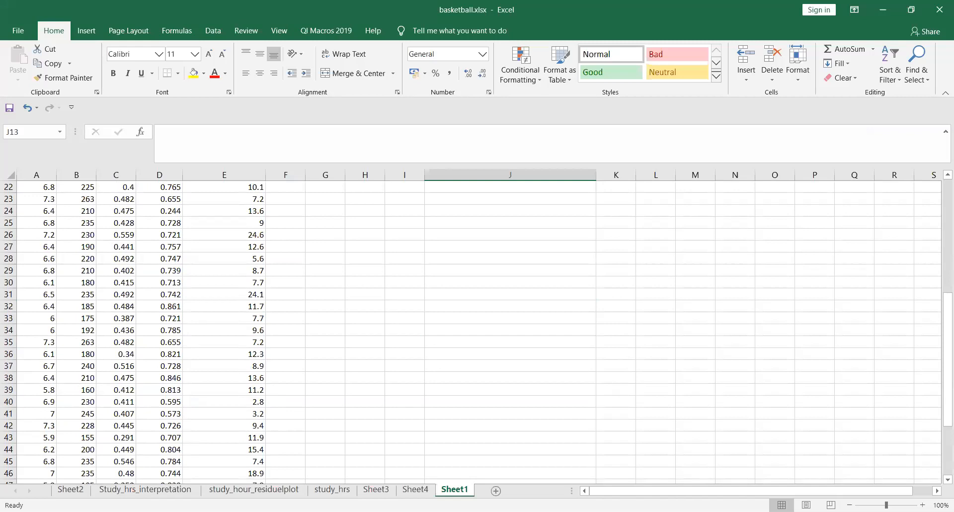
Step: On Sheet2's summary output, point out Multiple R, Adjusted R Square and the B17–B20 coefficients
click(71, 490)
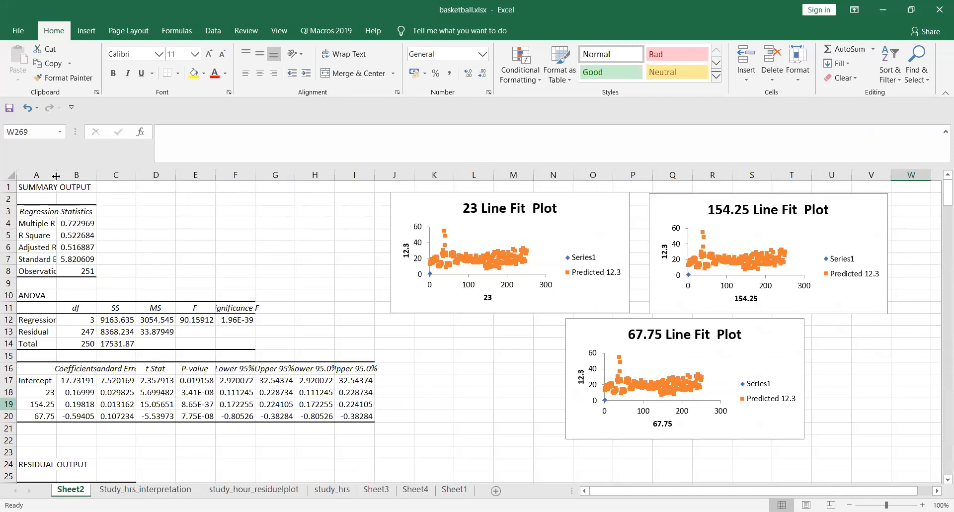
click(109, 225)
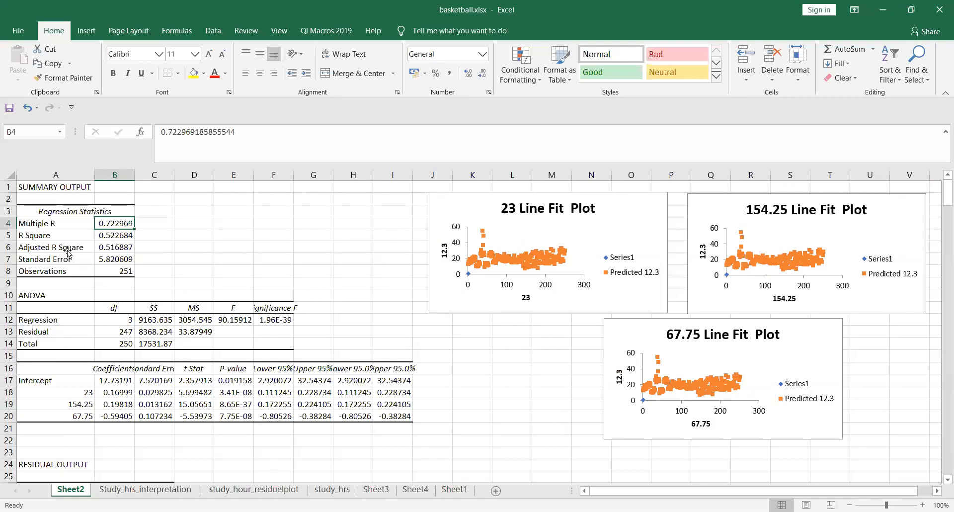
click(84, 249)
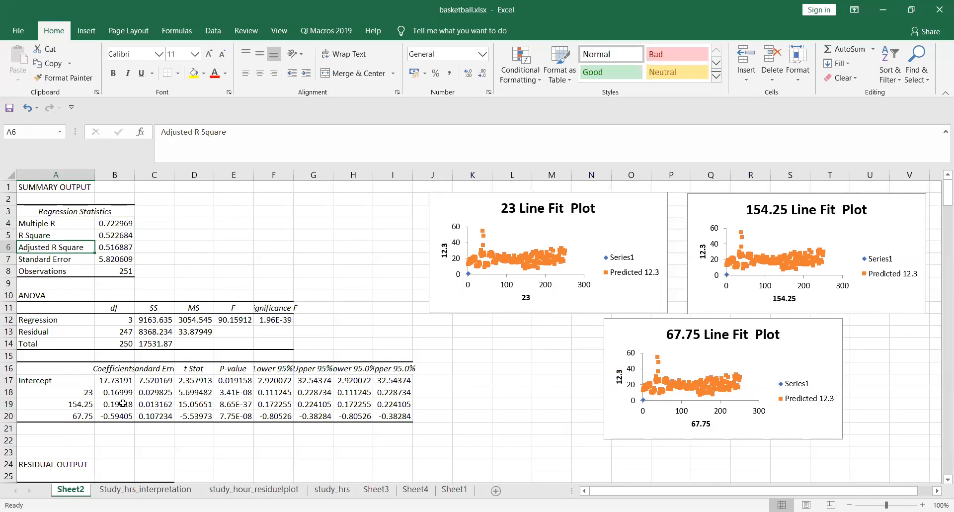
click(93, 393)
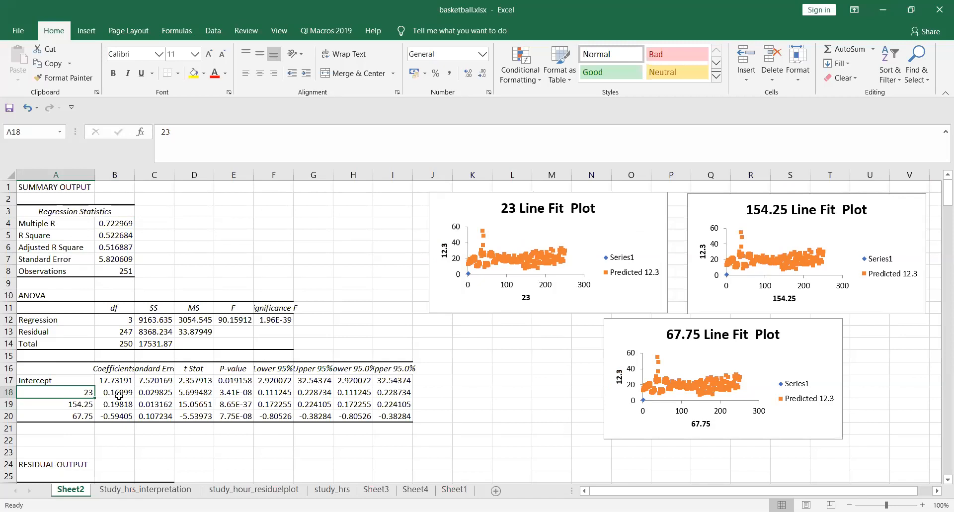
click(119, 395)
click(119, 405)
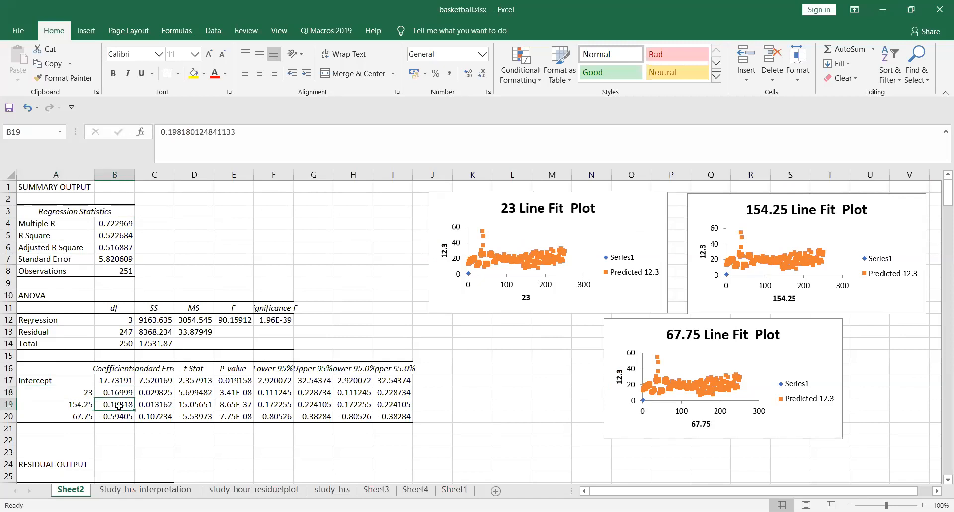
click(122, 418)
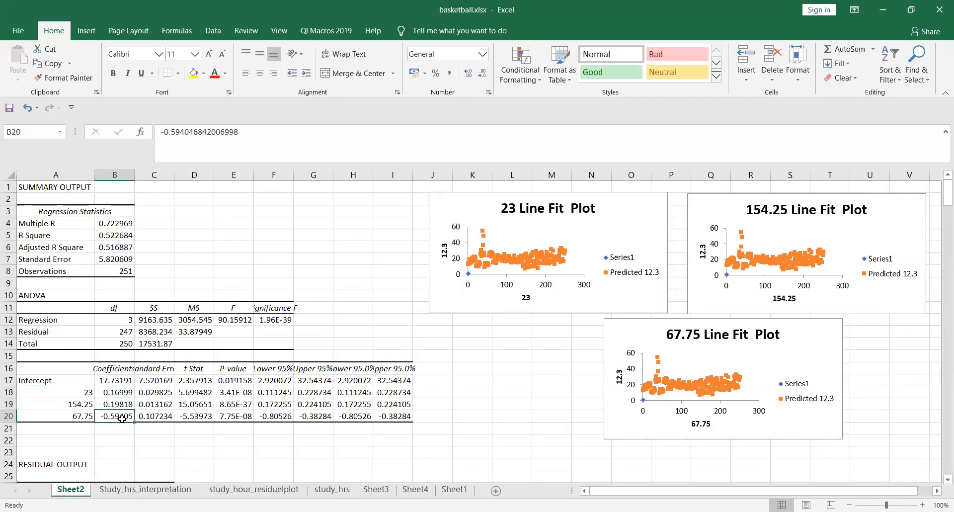
click(112, 380)
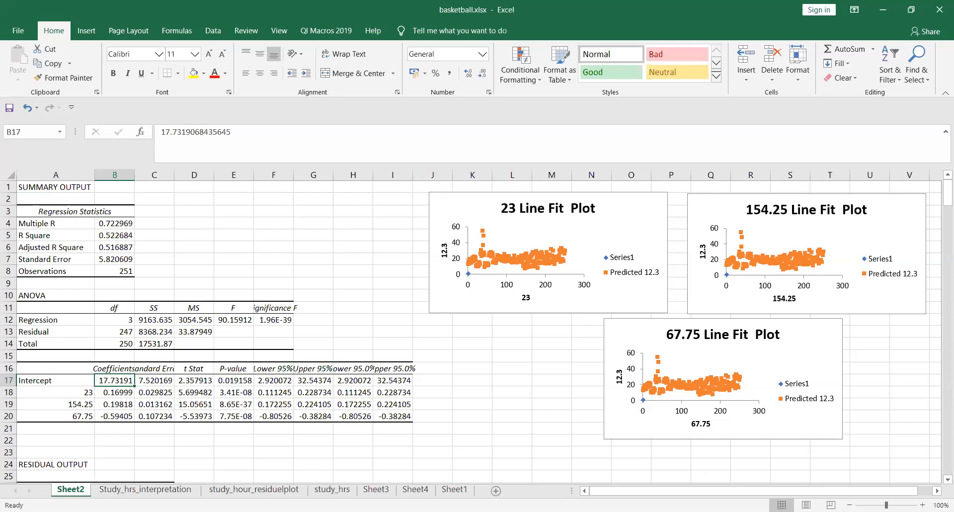
Step: Check the interpretation sheet, then the first predicted value in B27 and cell D27, and open Sheet1
click(170, 492)
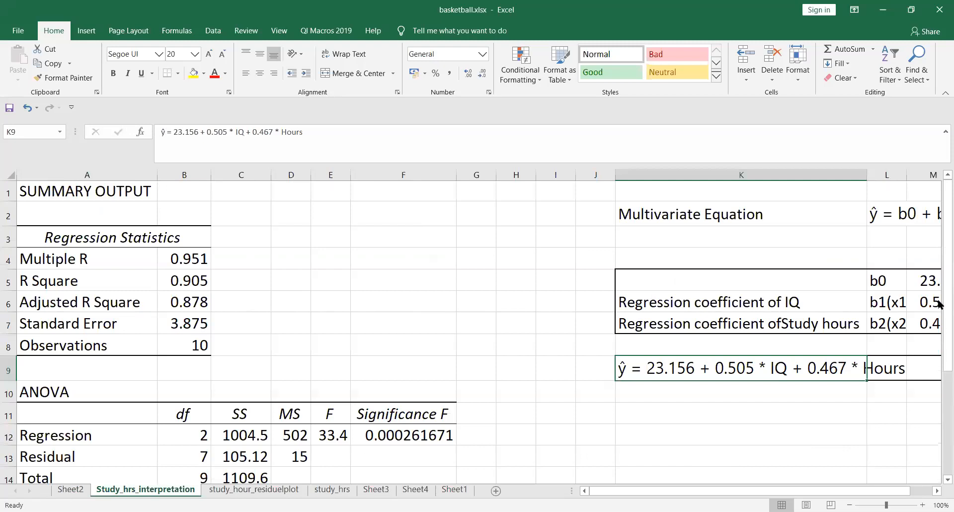
key(ctrl+Page_Up)
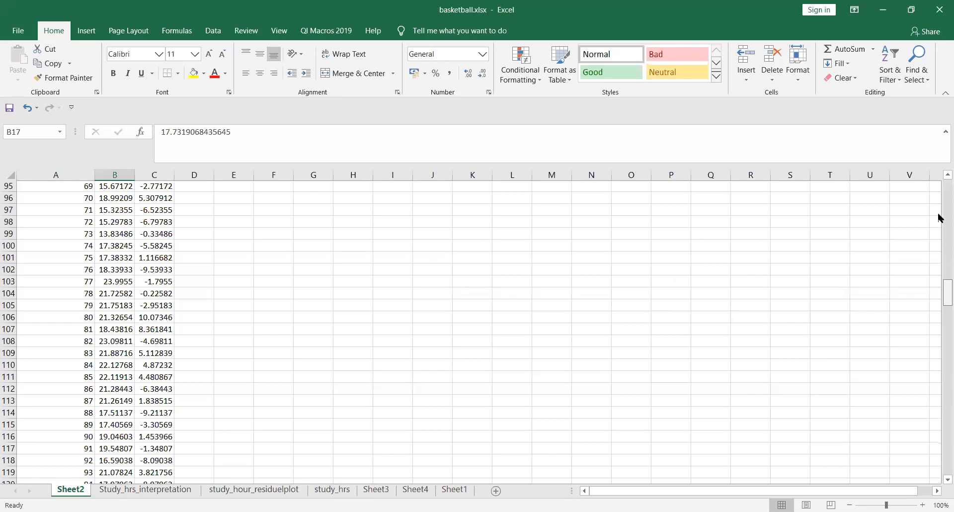
scroll(939, 217, up, 20)
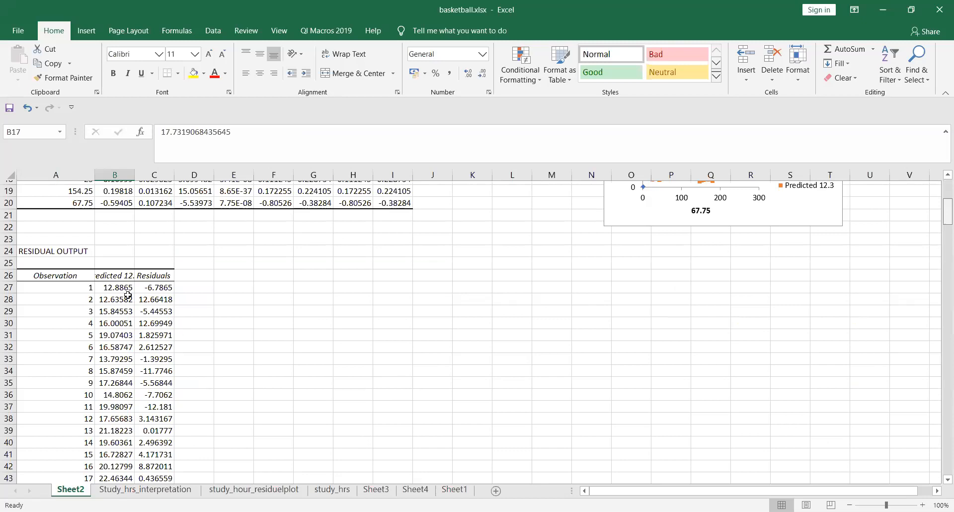
click(115, 284)
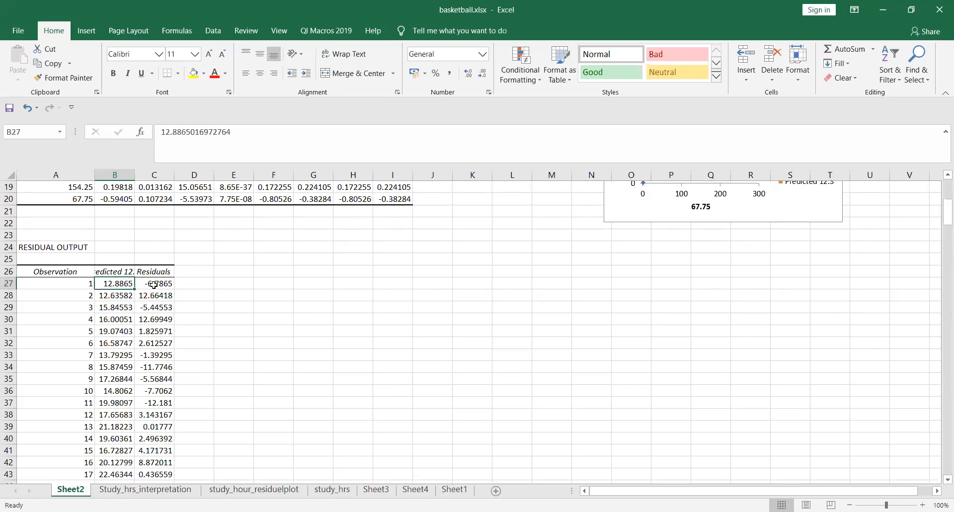
click(183, 283)
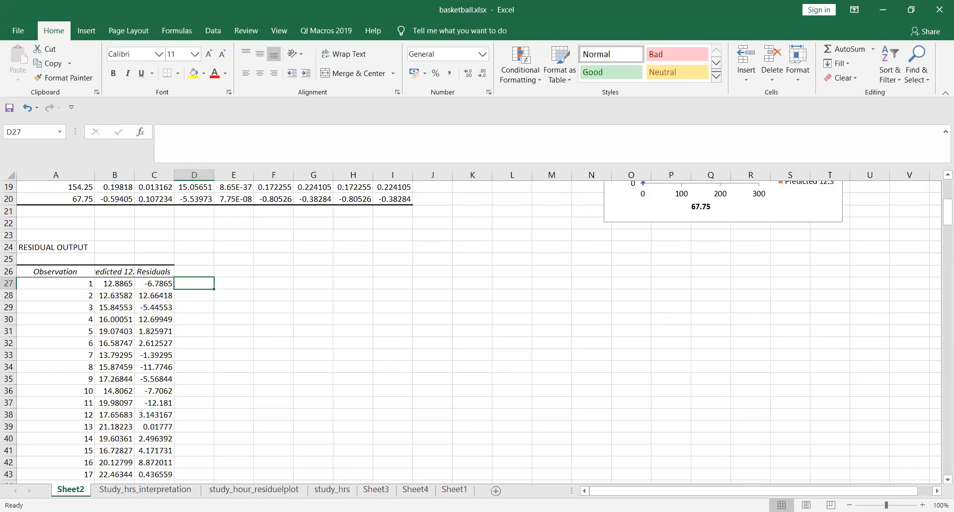
click(456, 490)
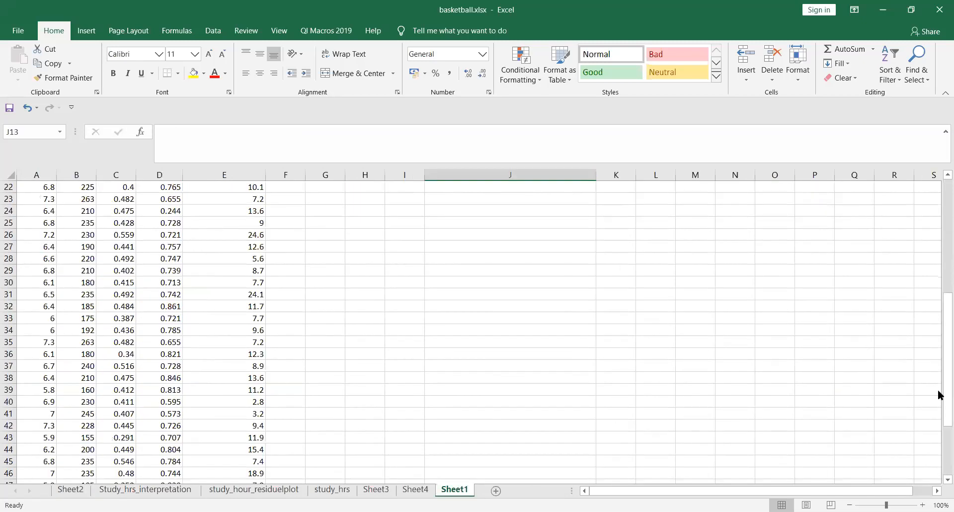
Step: Copy Sheet1's Height values A2:A55 and paste them into Sheet2 starting at D27
scroll(940, 298, up, 6)
scroll(933, 251, up, 1)
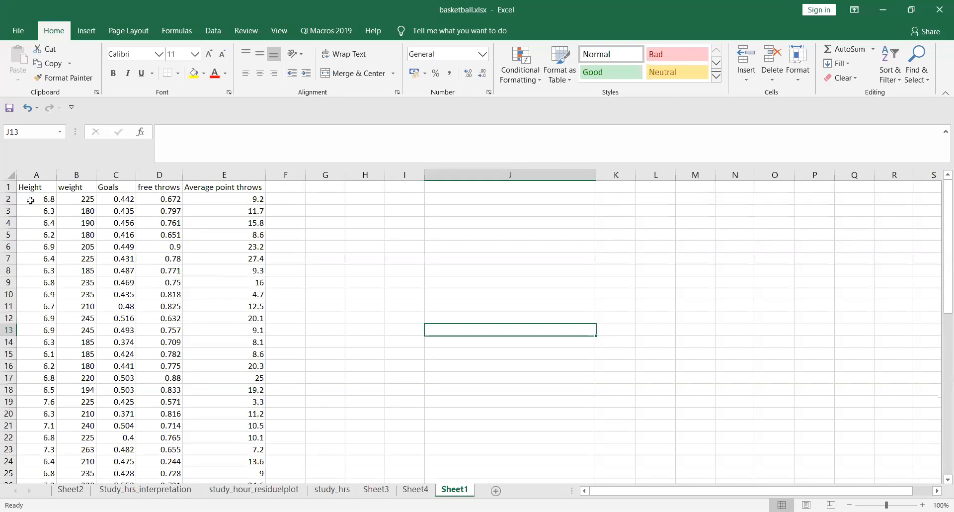
drag(30, 200, 39, 480)
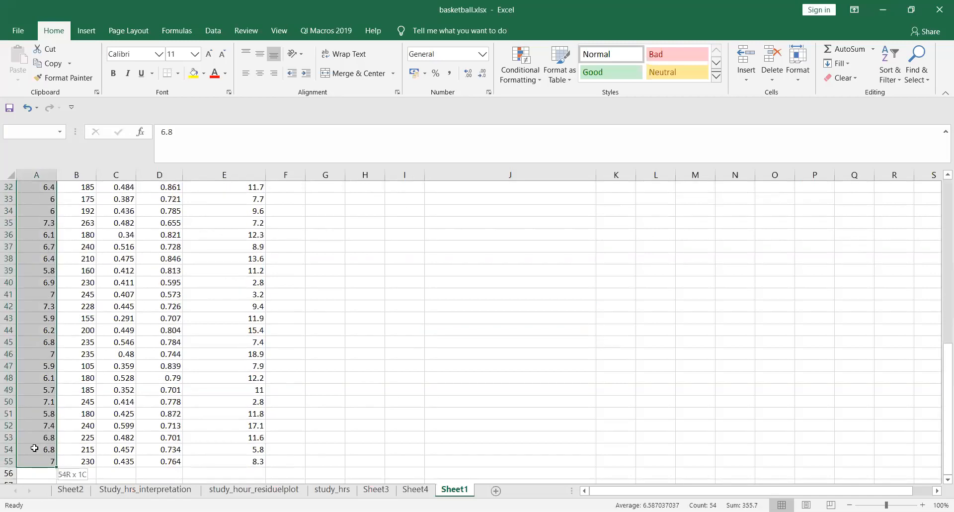
key(ctrl+c)
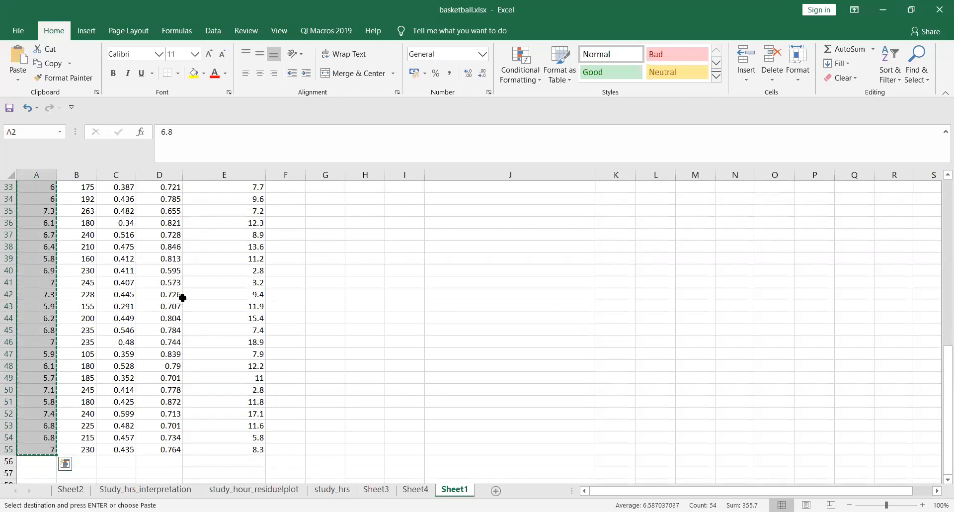
click(190, 281)
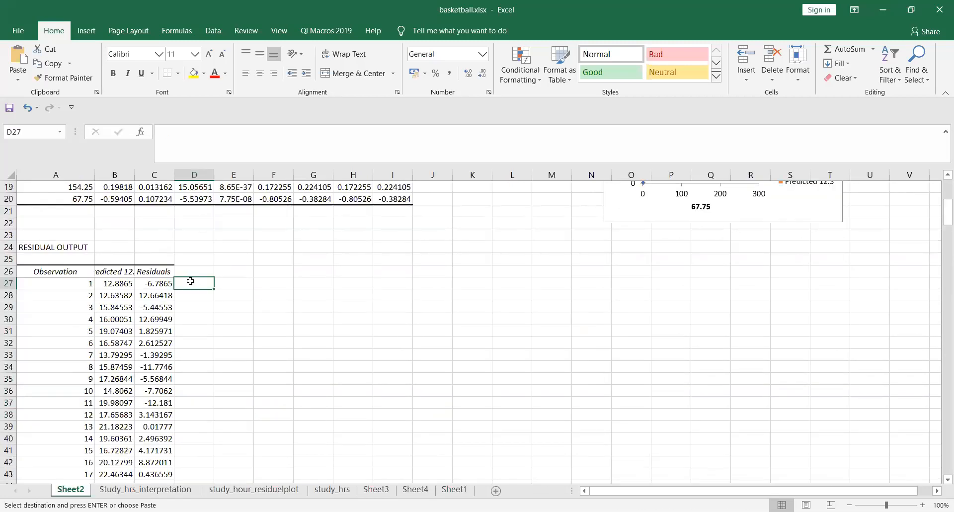
key(ctrl+v)
click(243, 283)
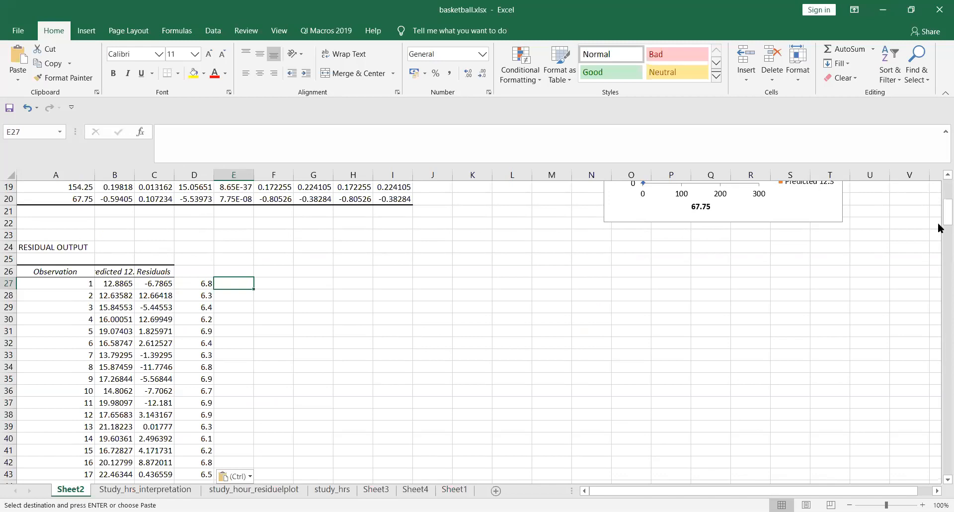
key(Left)
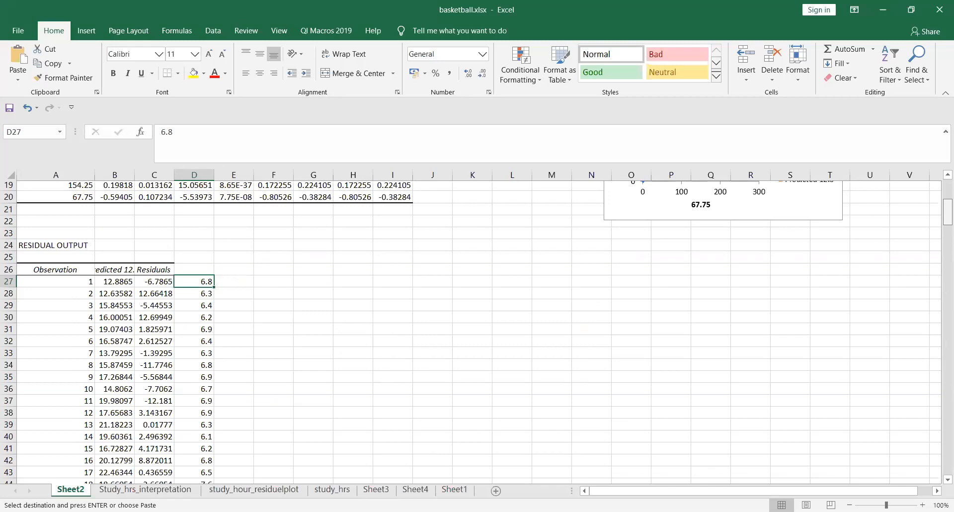
Step: Switch to Sheet3 and select the Residuals column from C28 to C81
scroll(470, 327, up, 6)
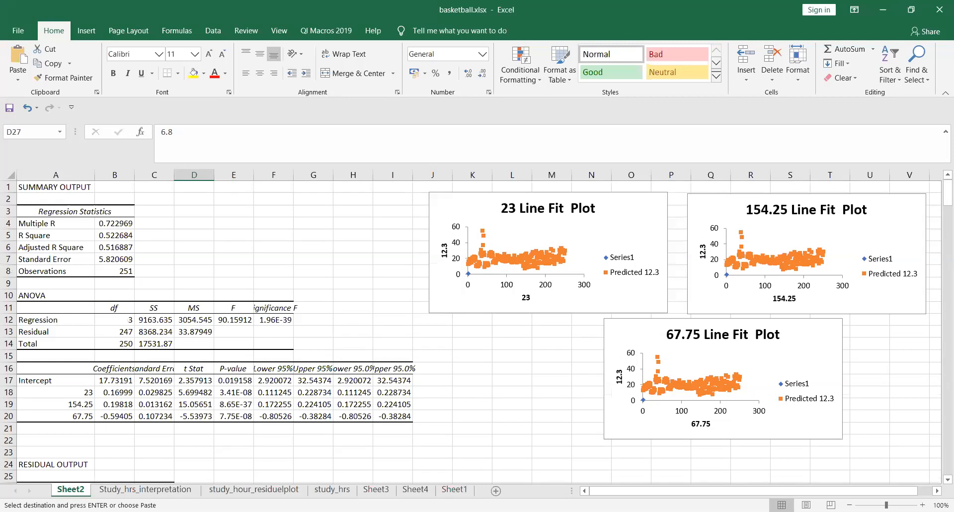
click(380, 492)
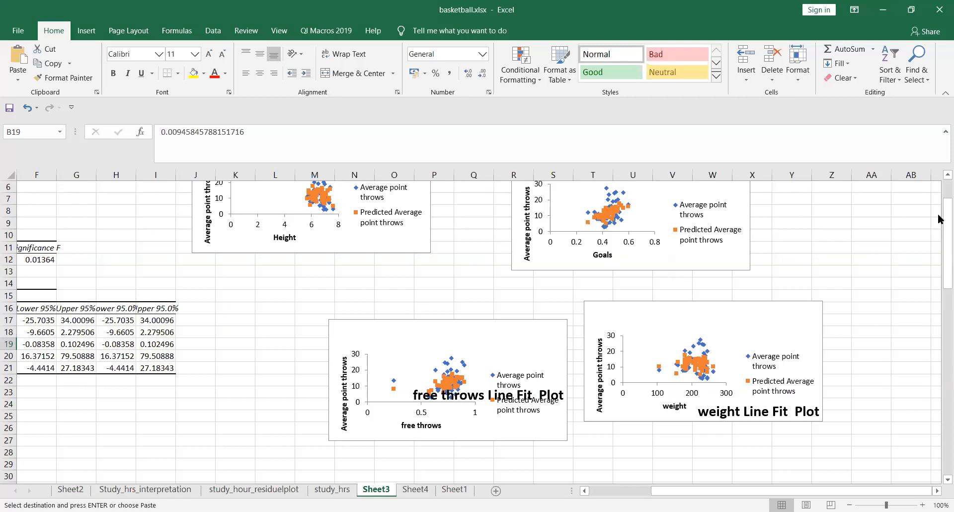
scroll(939, 219, up, 2)
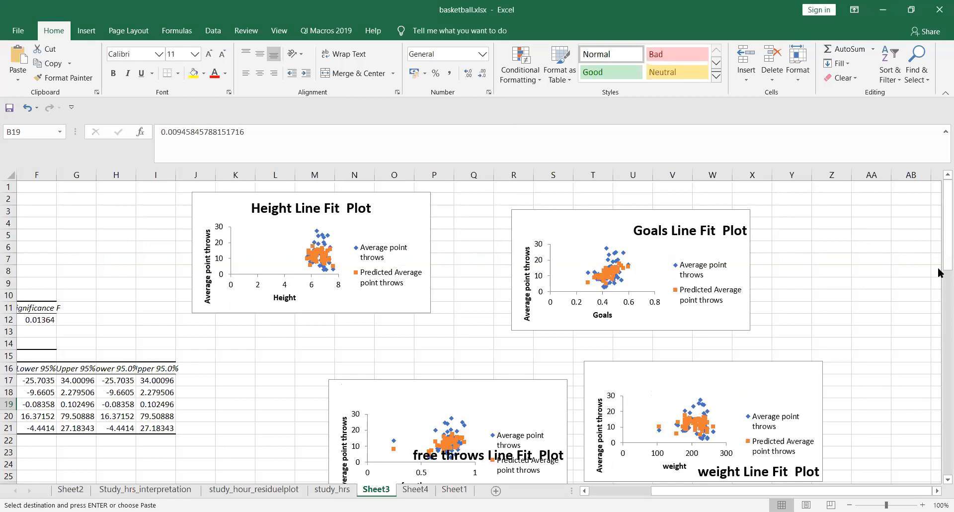
scroll(939, 261, down, 1)
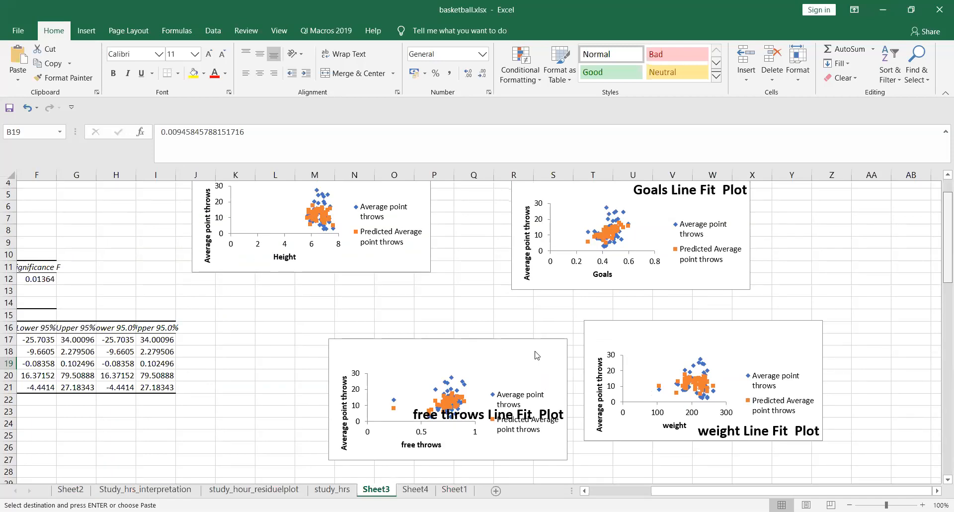
scroll(740, 352, down, 2)
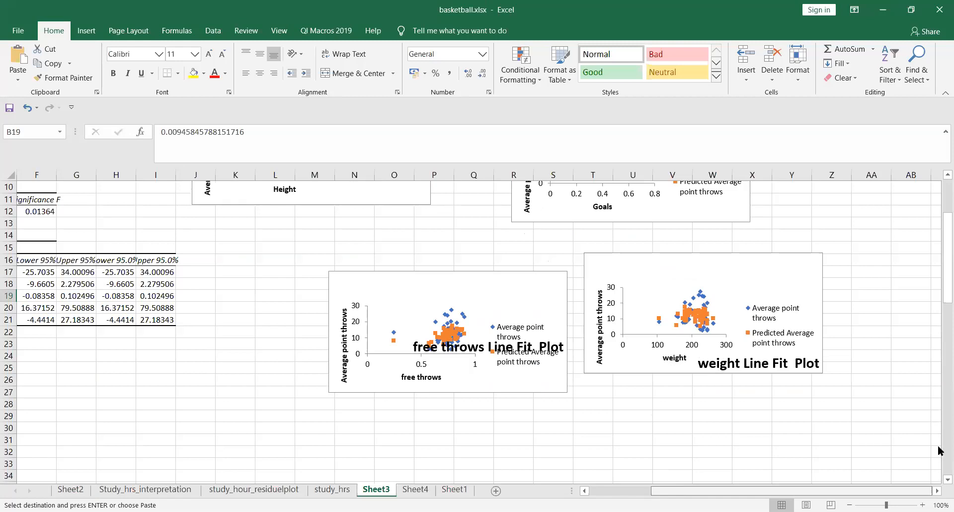
scroll(941, 450, left, 3)
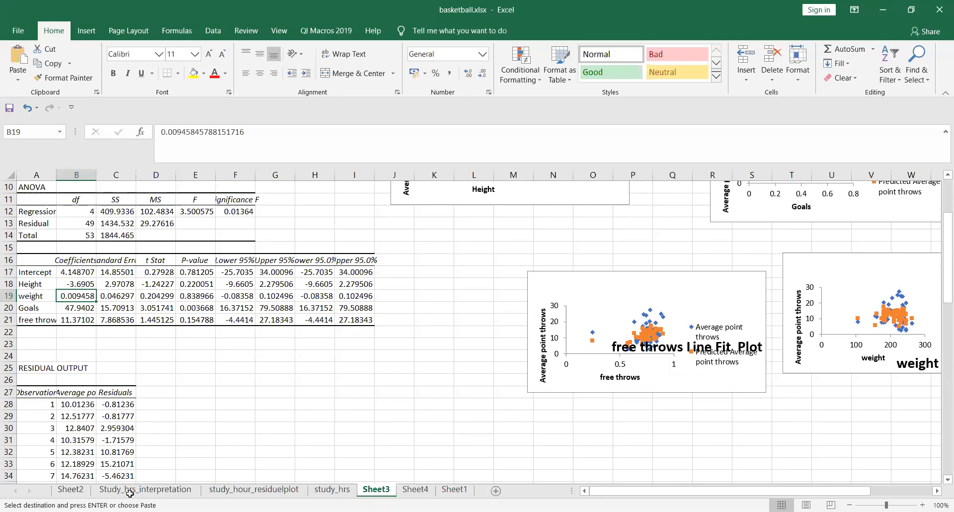
drag(115, 404, 130, 461)
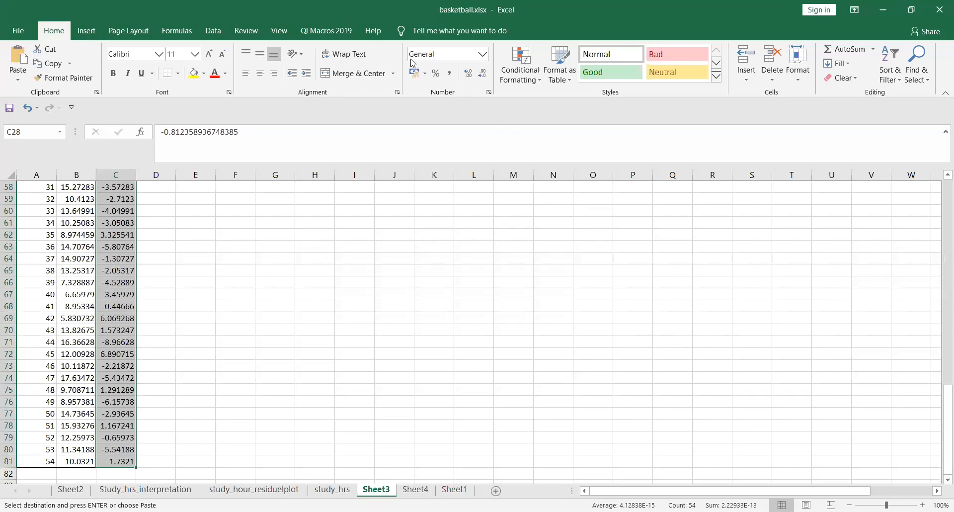
Step: Insert the recommended scatter chart of the residuals on Sheet3 beside the residual table
scroll(436, 79, down, 1)
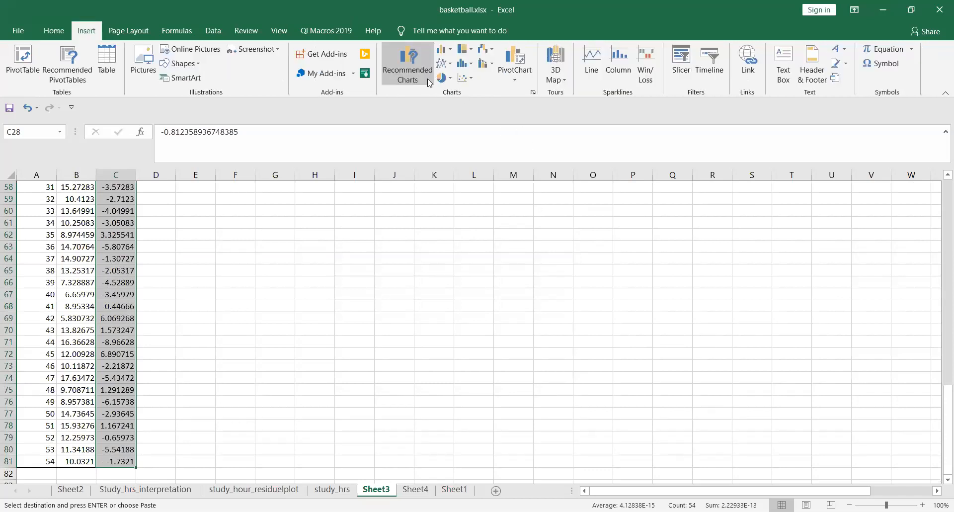
click(409, 64)
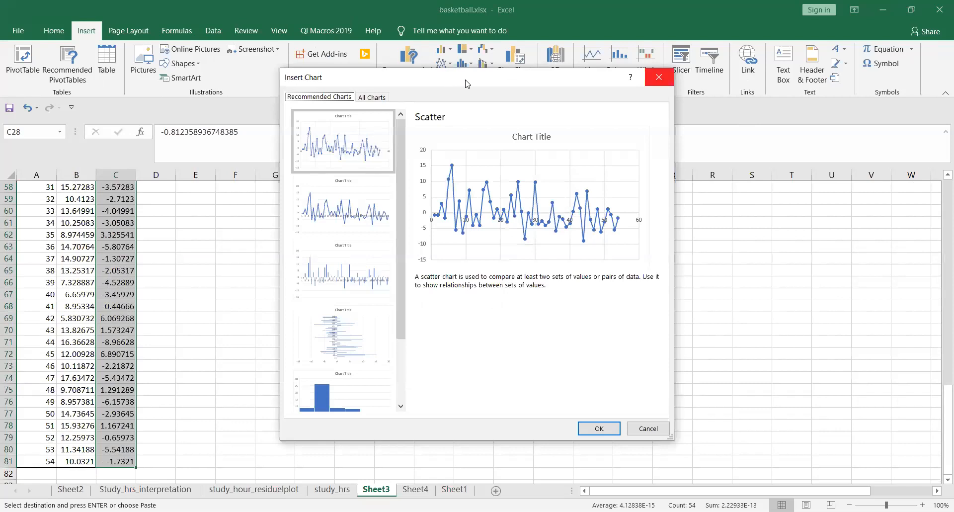
key(Escape)
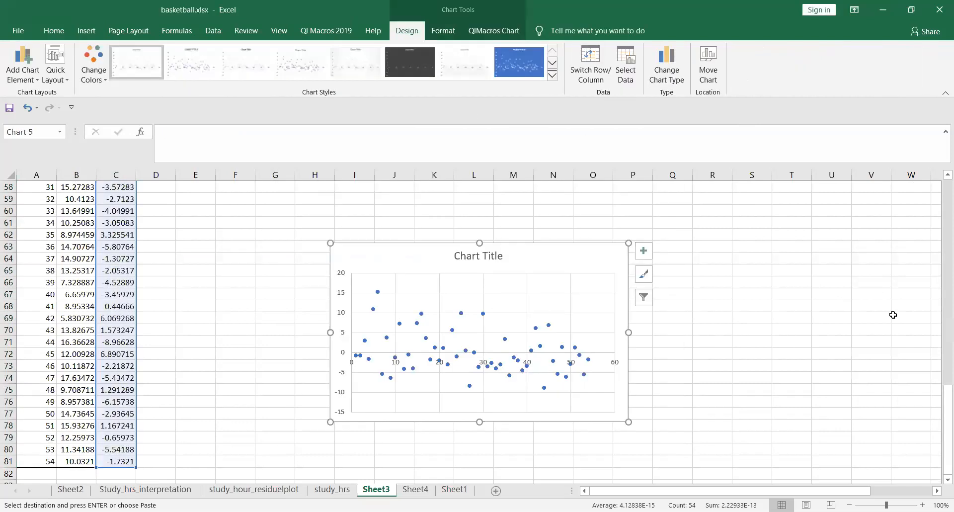
click(919, 333)
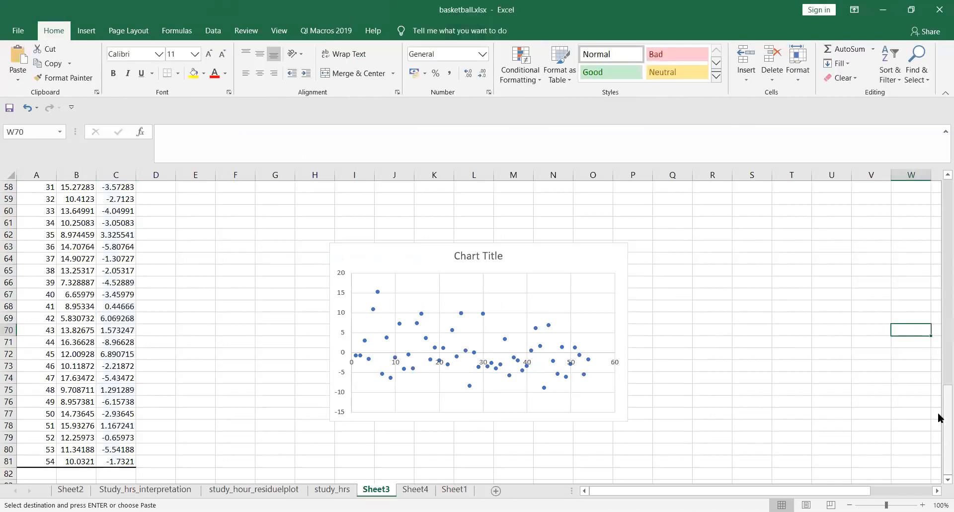
drag(938, 420, 939, 373)
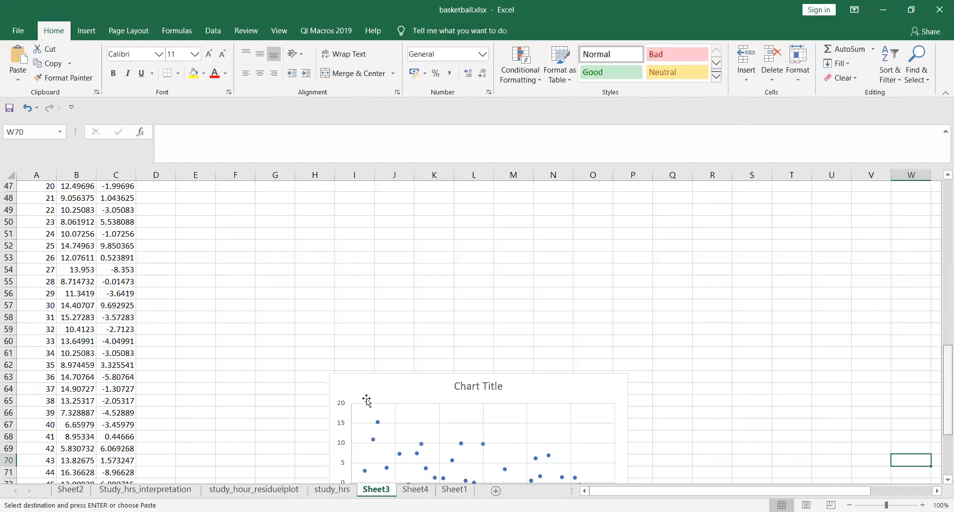
scroll(427, 308, down, 4)
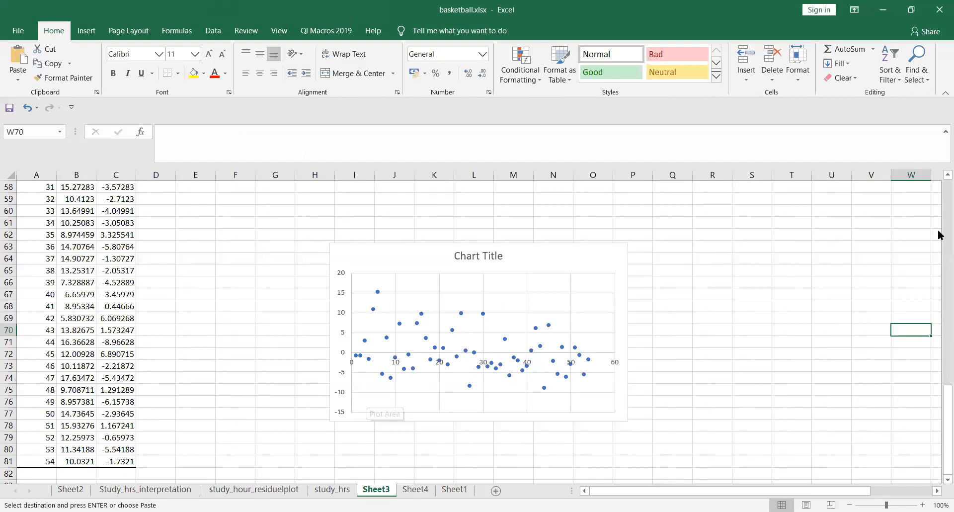
scroll(939, 176, up, 19)
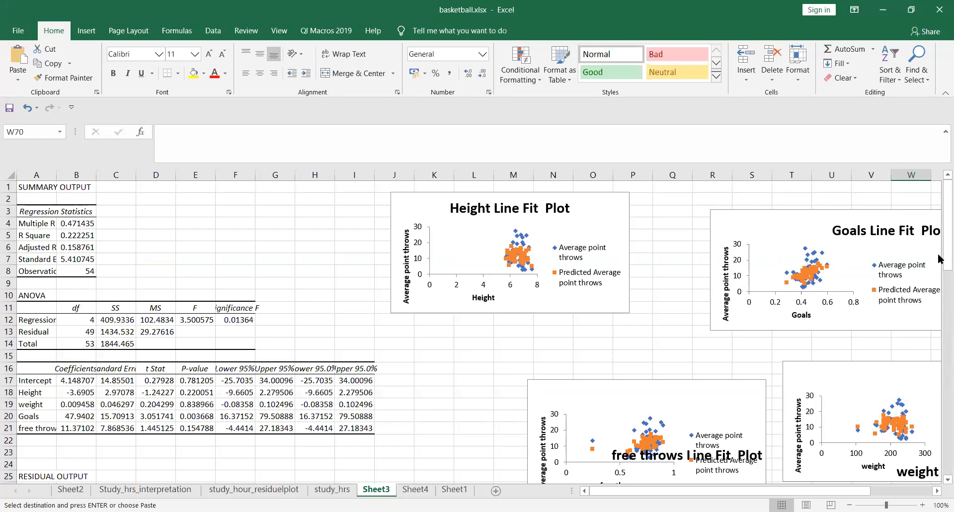
scroll(939, 258, down, 2)
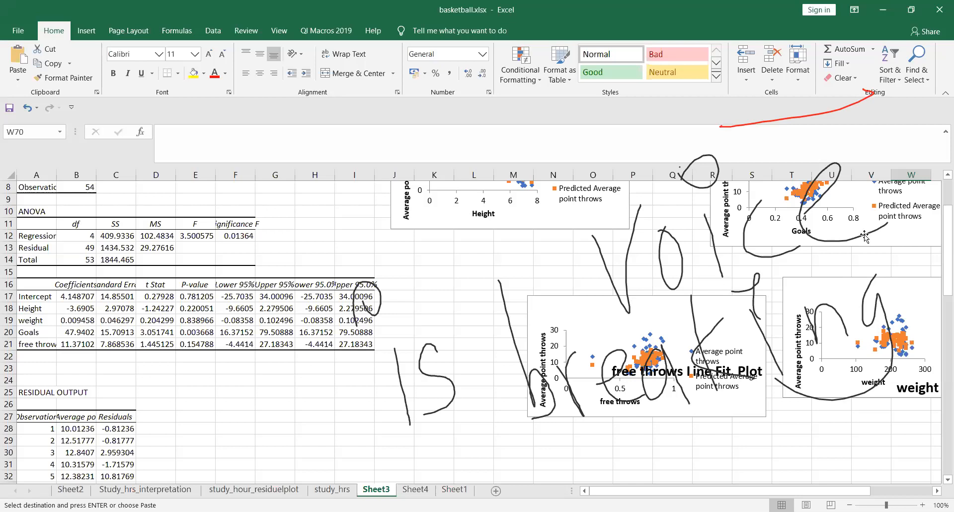
Step: Switch back to Sheet2
click(71, 489)
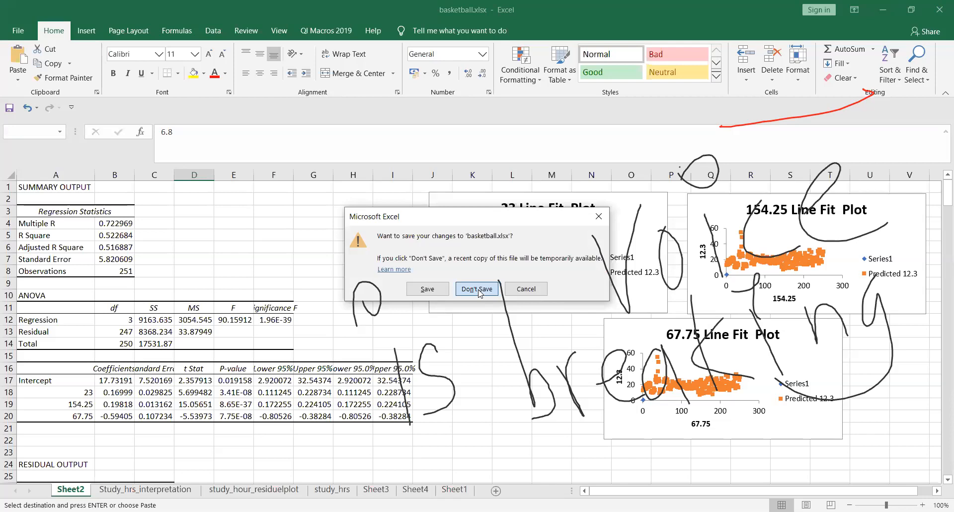
Step: Close basketball.xlsx without saving and view the top of mobility.xlsx's ElectronMobility sheet
click(478, 290)
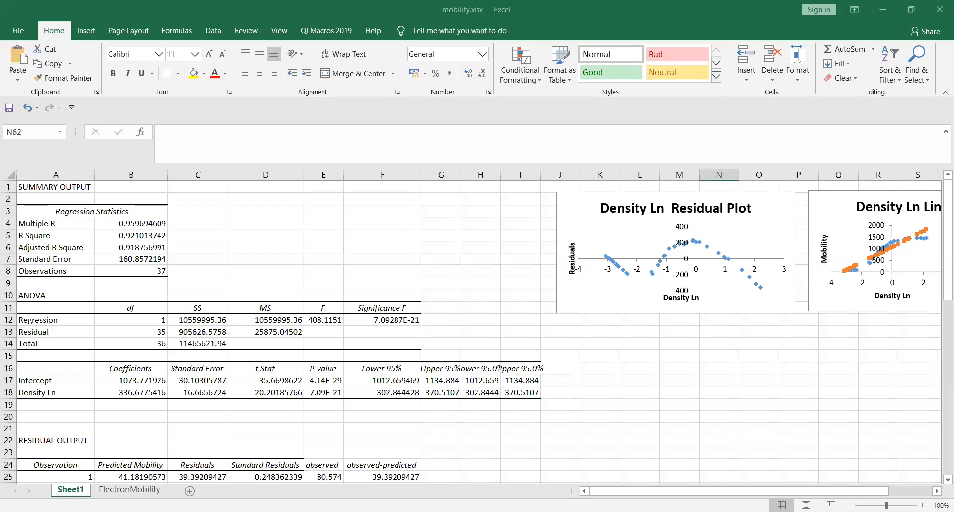
click(109, 491)
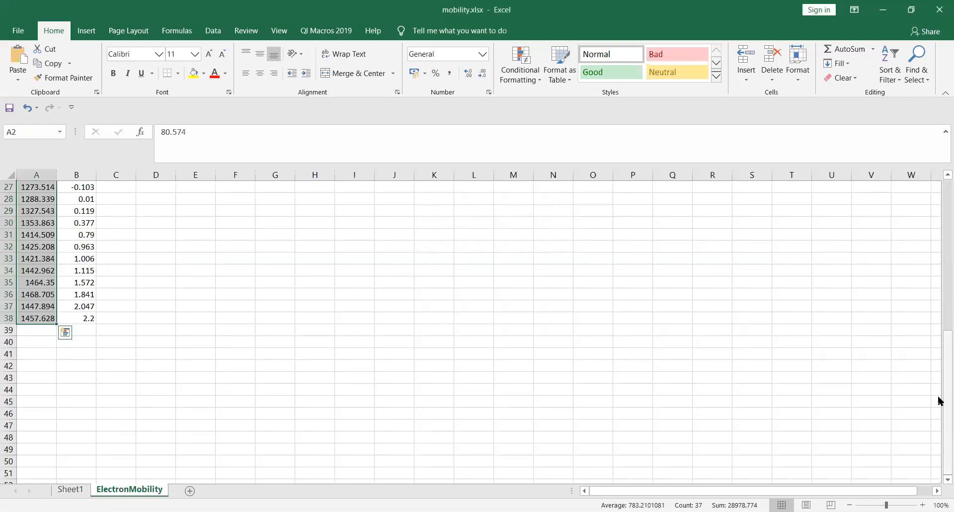
drag(939, 407, 940, 237)
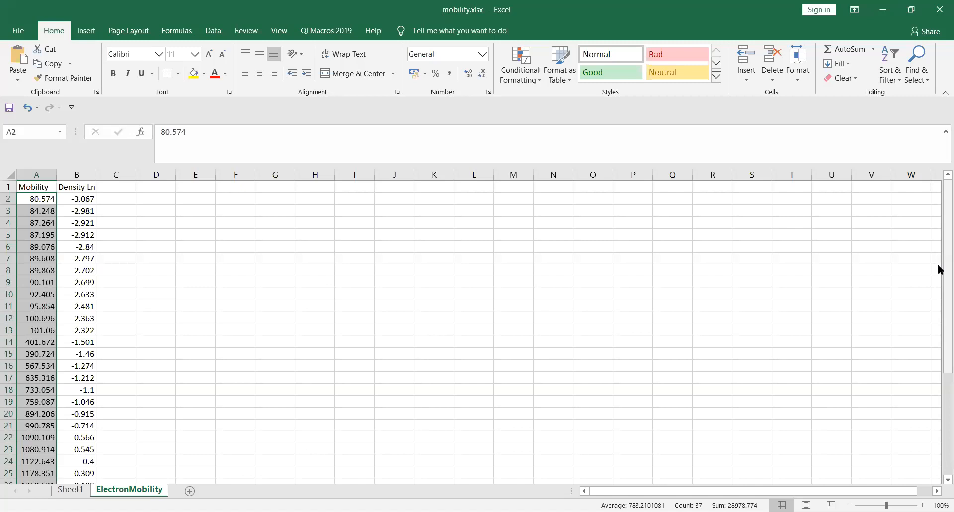
Step: Autofit column B to show the full Density Ln header, then view the regression output on Sheet1
drag(939, 269, 939, 213)
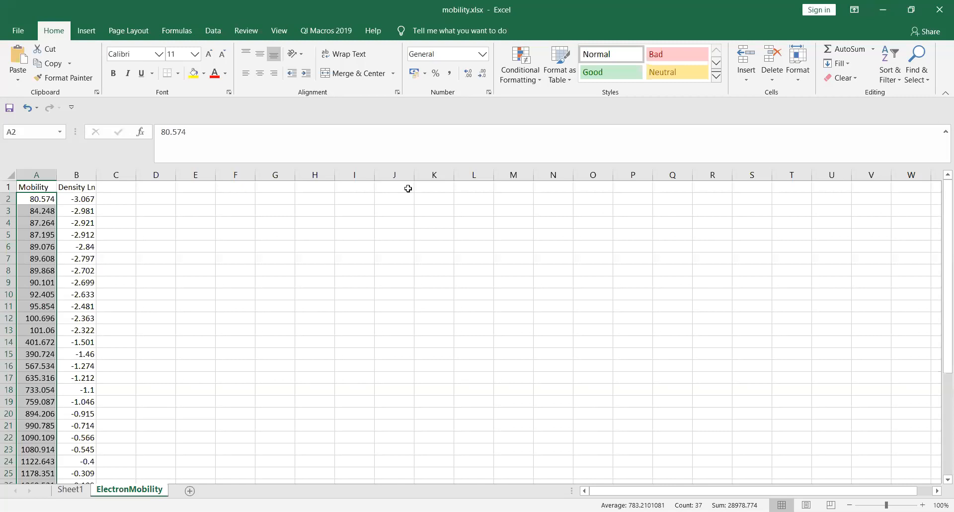
double_click(96, 176)
click(75, 186)
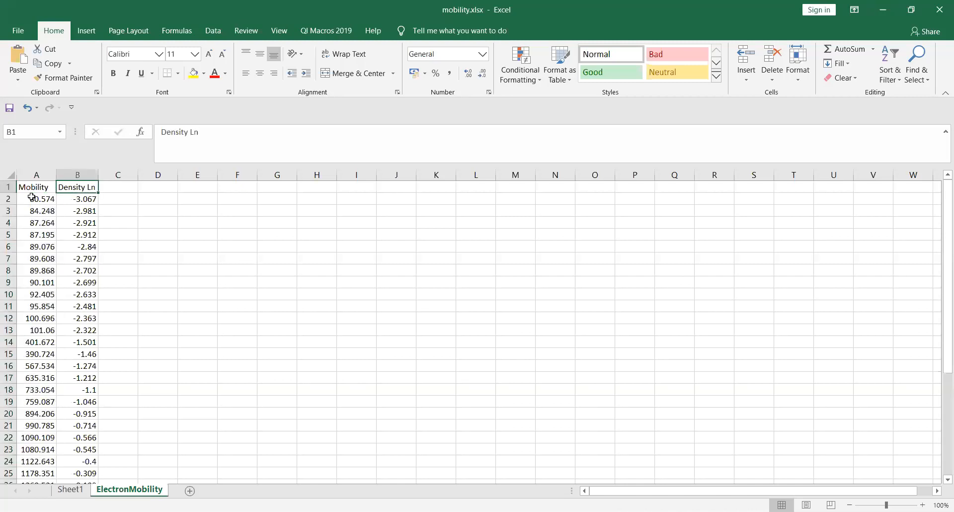
click(31, 198)
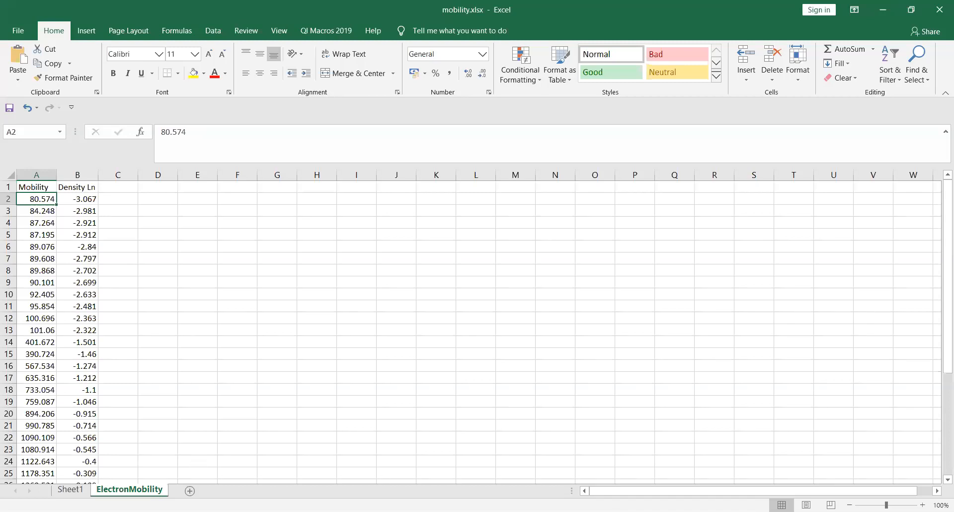
click(70, 490)
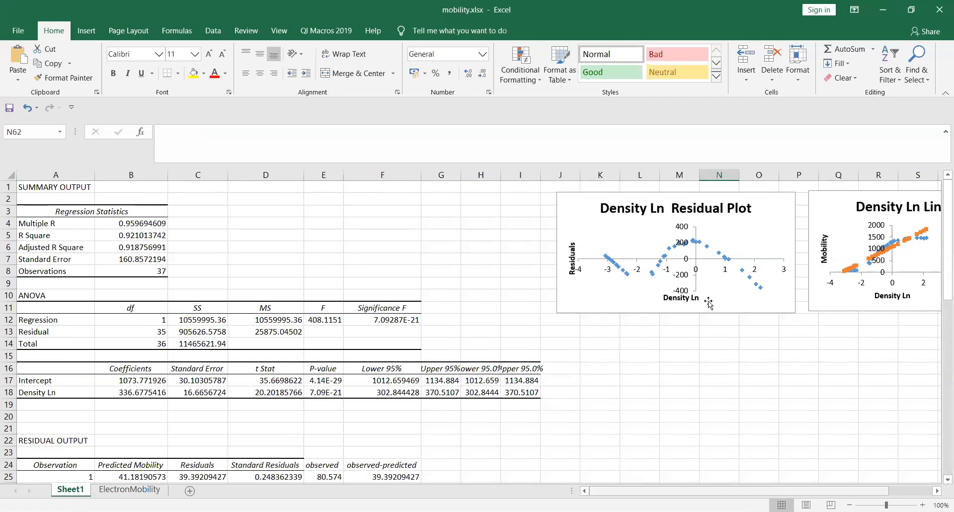
click(42, 224)
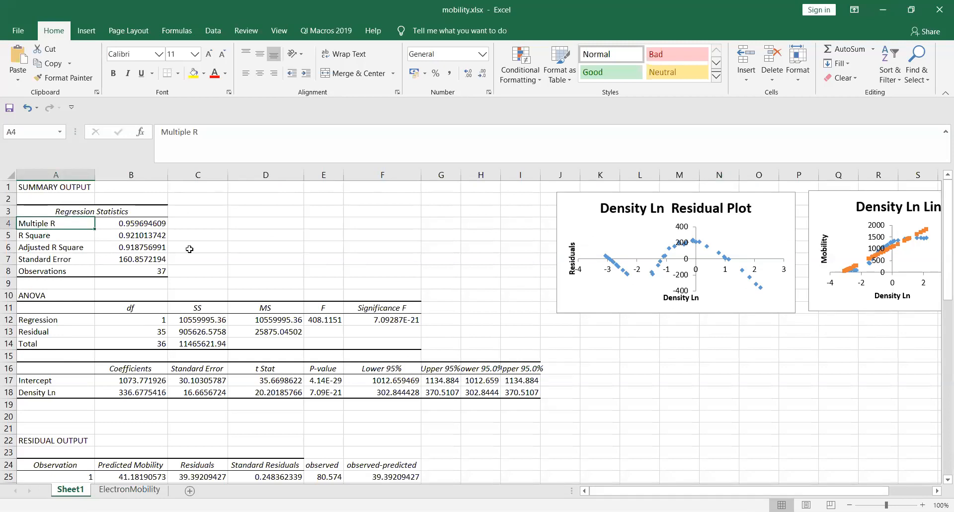
key(Right)
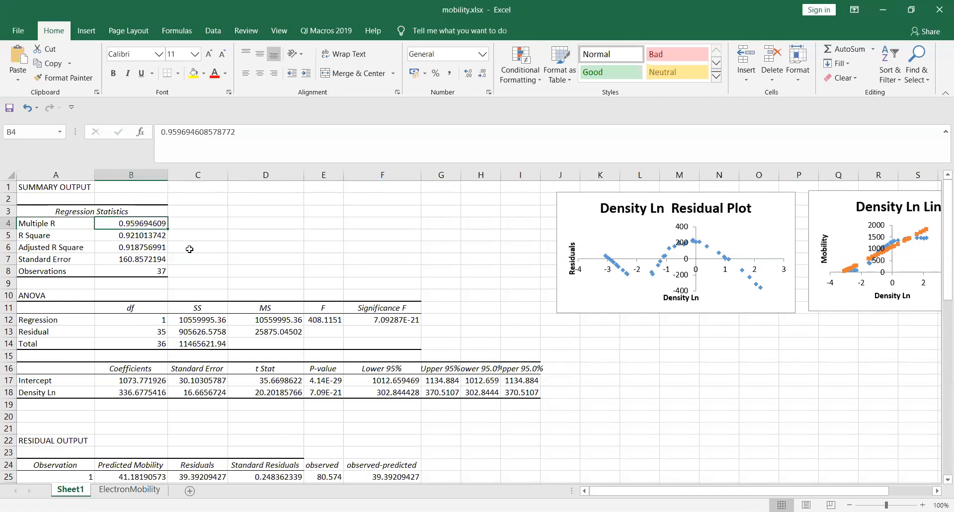
click(34, 237)
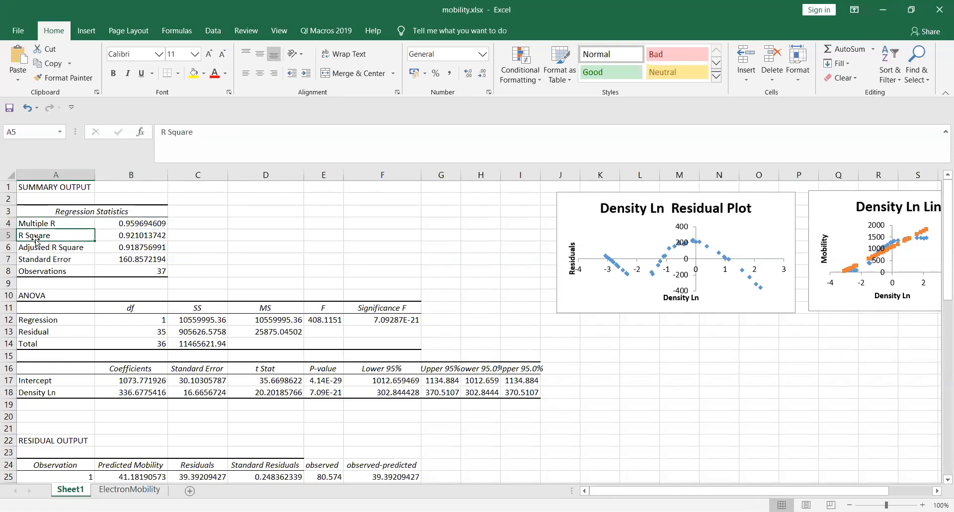
click(131, 237)
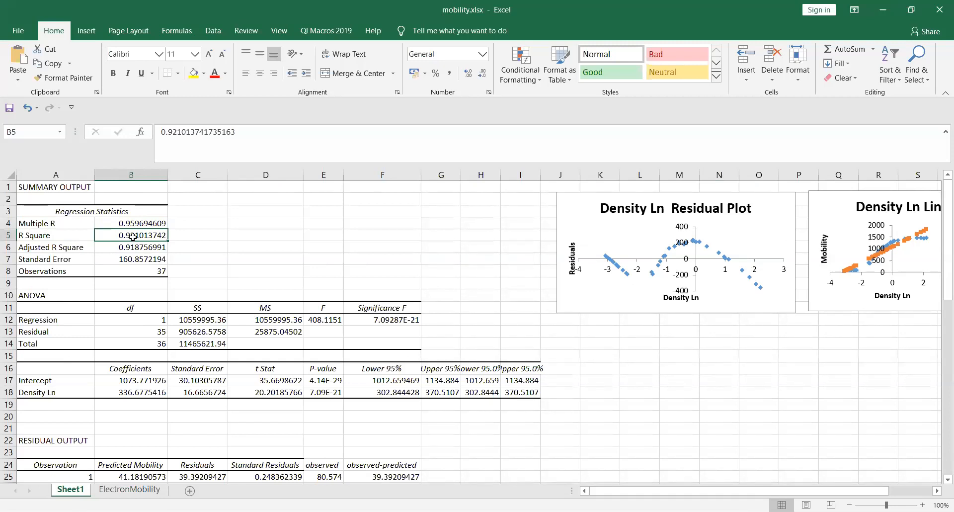
click(127, 250)
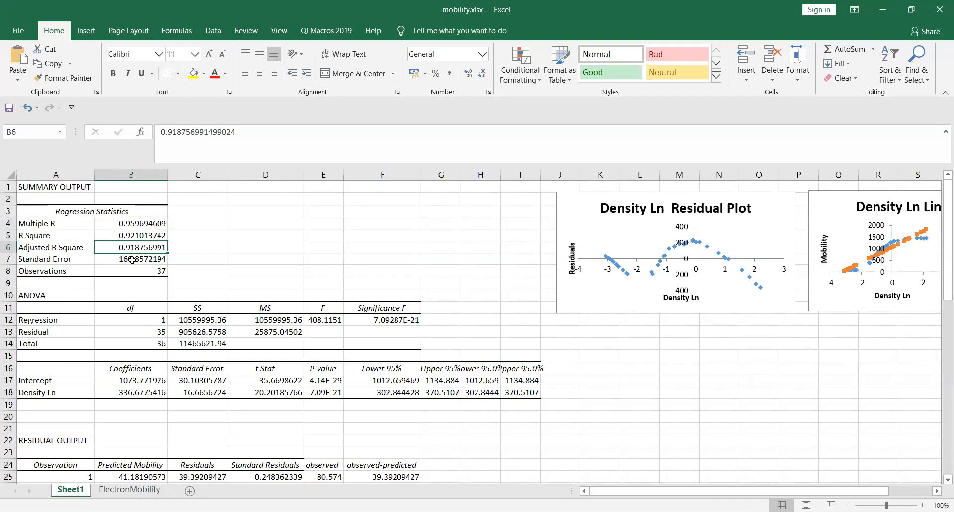
click(147, 264)
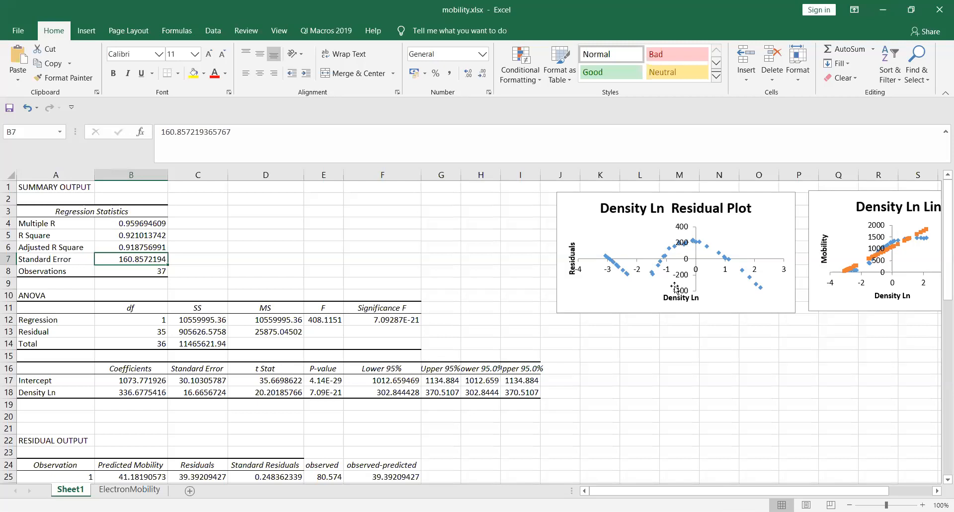
scroll(691, 256, right, 1)
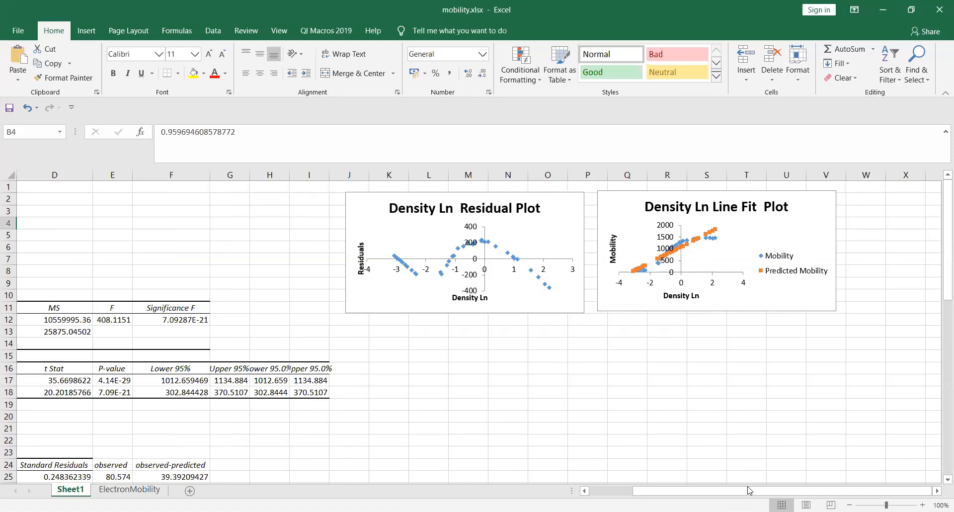
drag(749, 494, 665, 494)
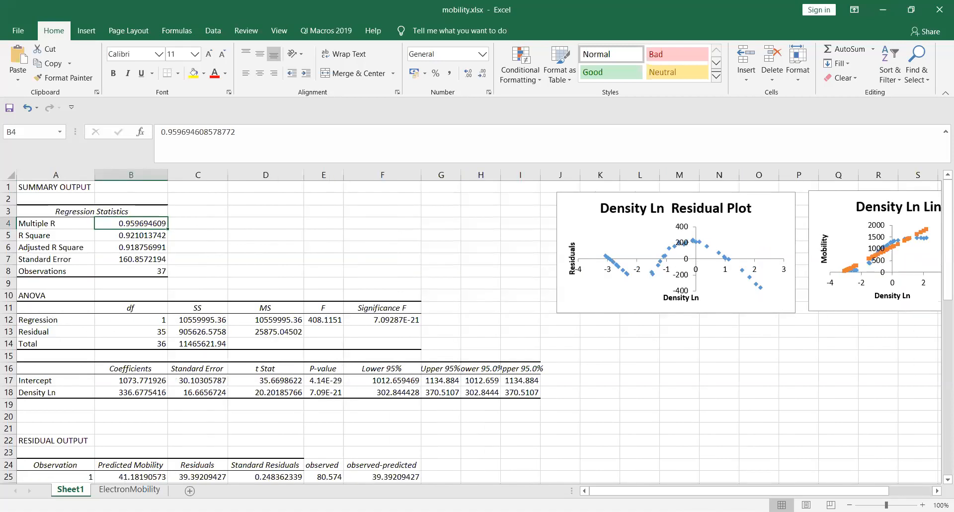
click(136, 261)
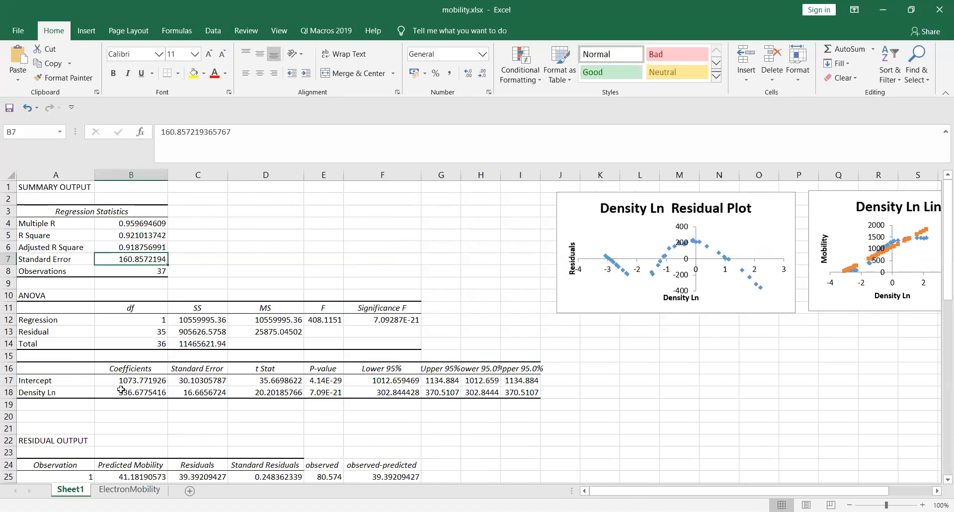
click(45, 420)
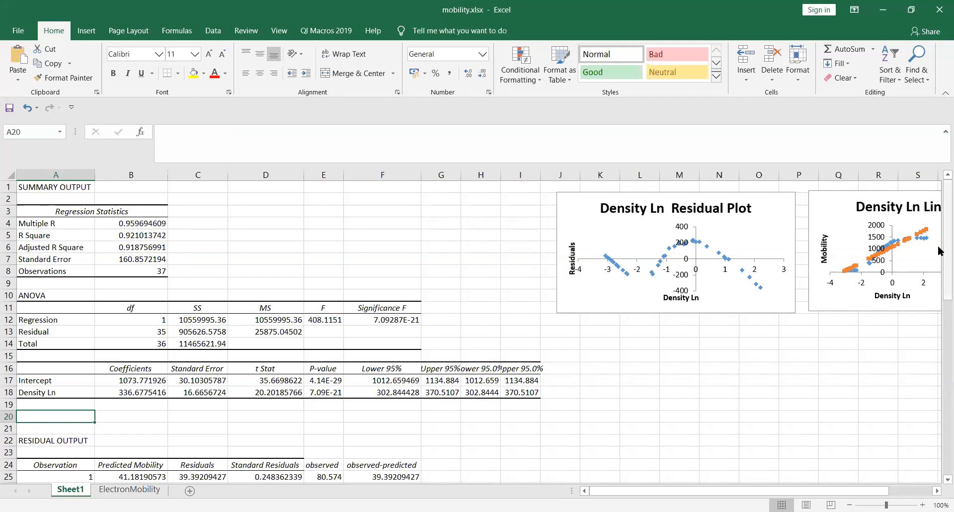
drag(938, 245, 939, 340)
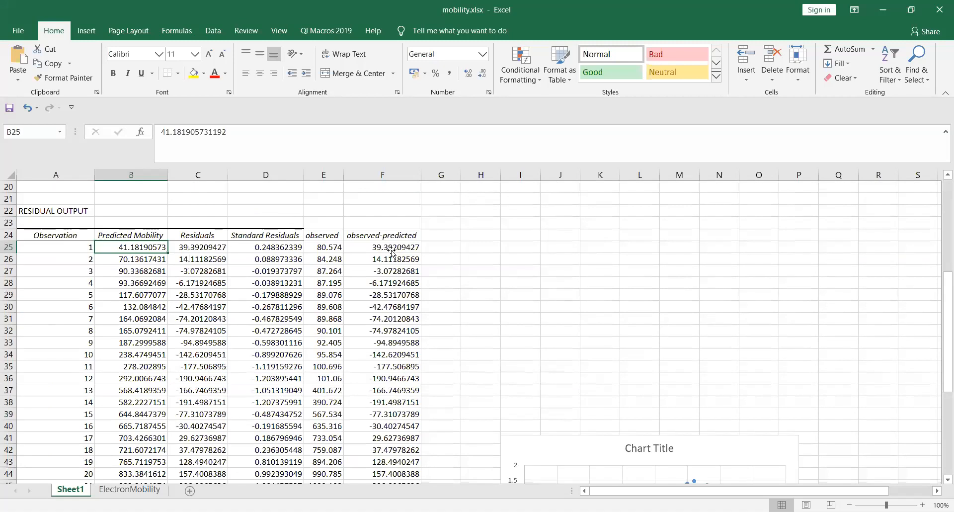
Step: Check the first residual and standard residual values in the residual output table
click(207, 252)
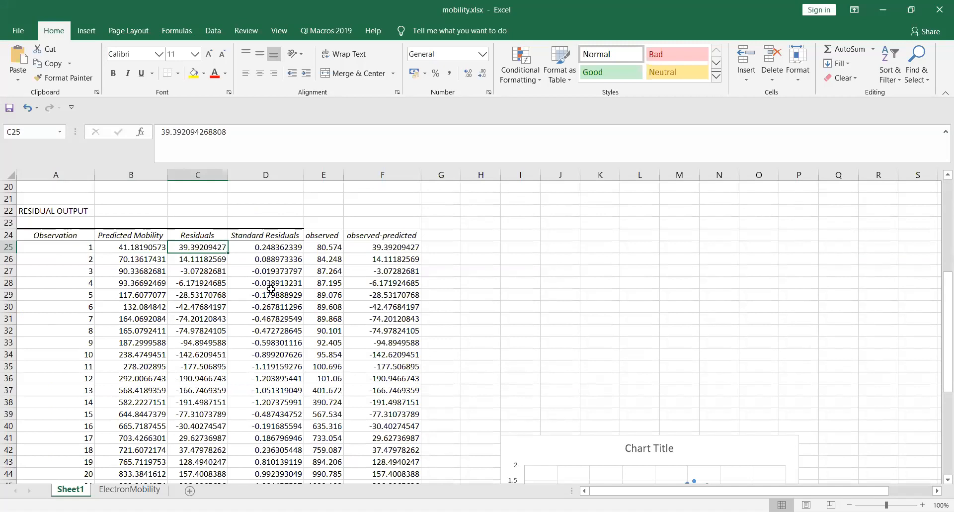
click(262, 248)
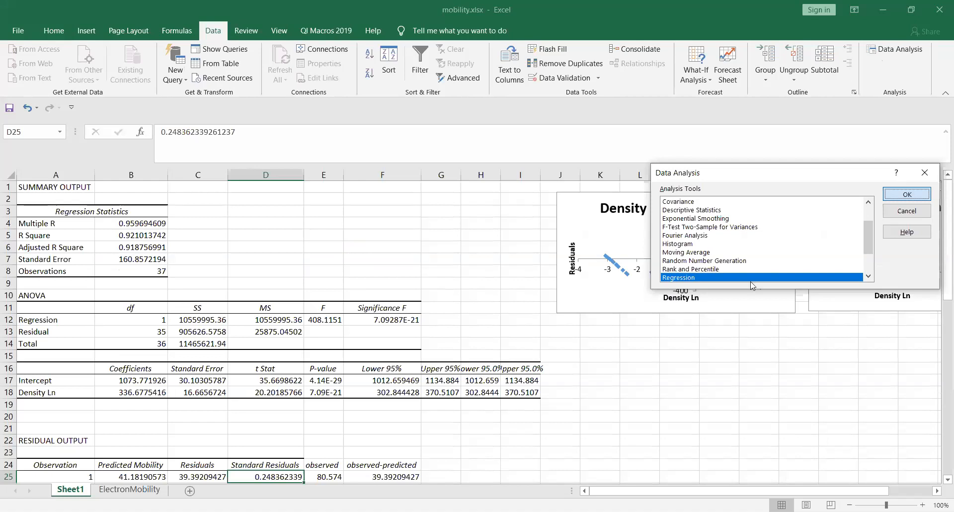
Step: Confirm Regression in the Data Analysis list to open its settings
key(Return)
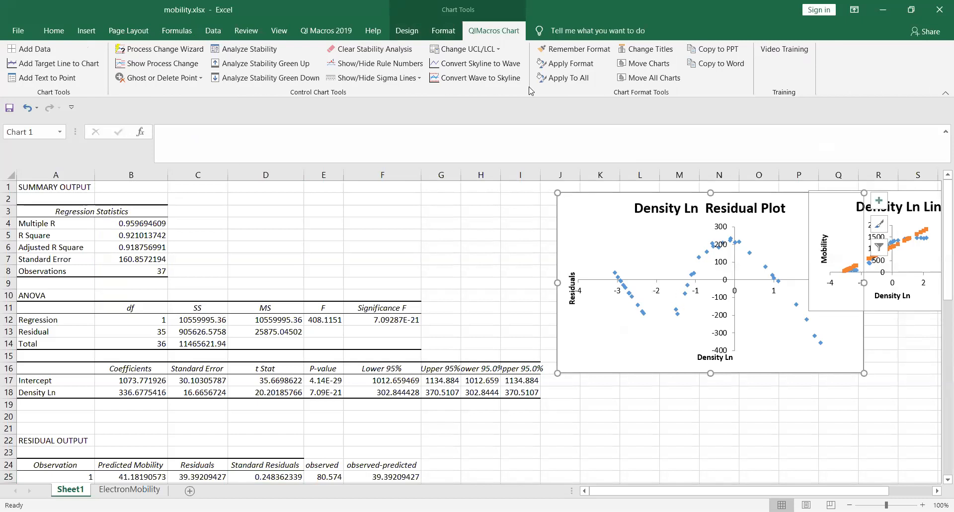
Step: Select the Density Ln Residual Plot chart on Sheet1
key(Up)
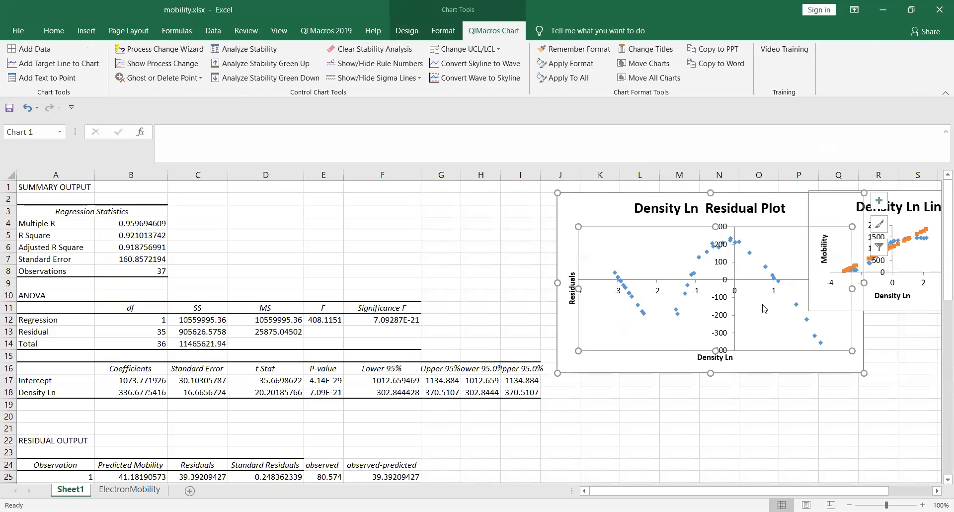
key(alt+Tab)
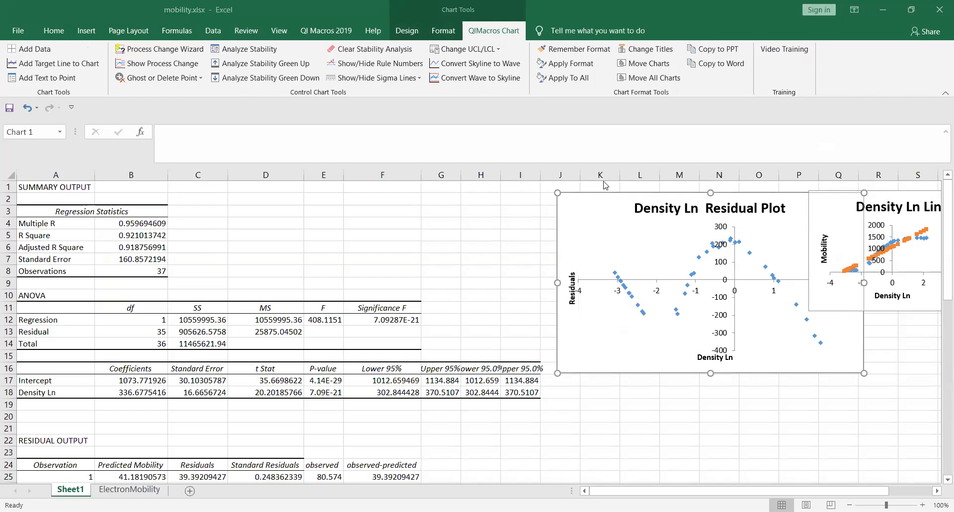
click(640, 262)
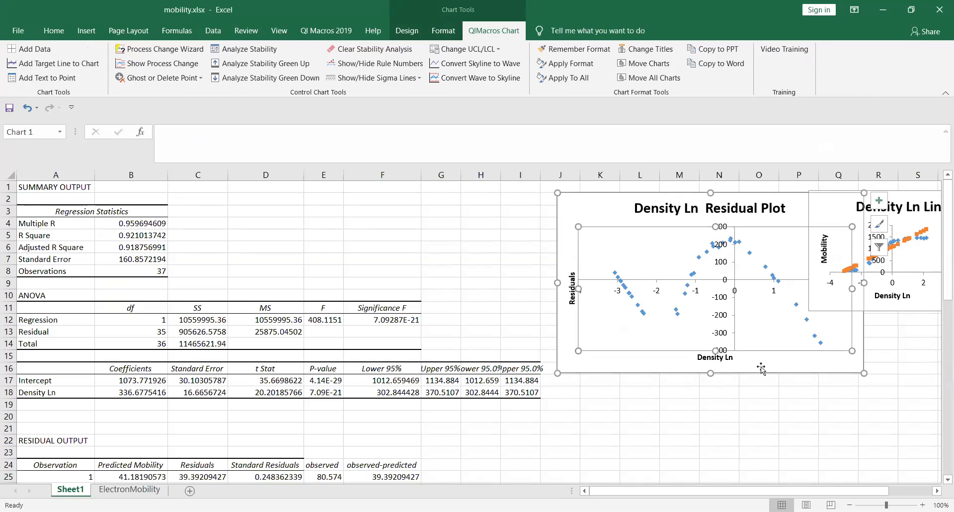
click(831, 320)
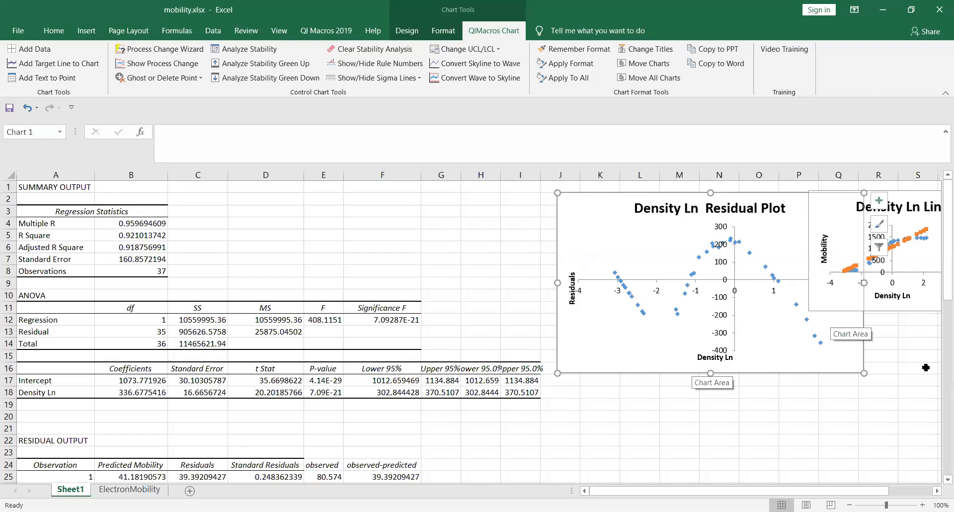
drag(939, 283, 939, 406)
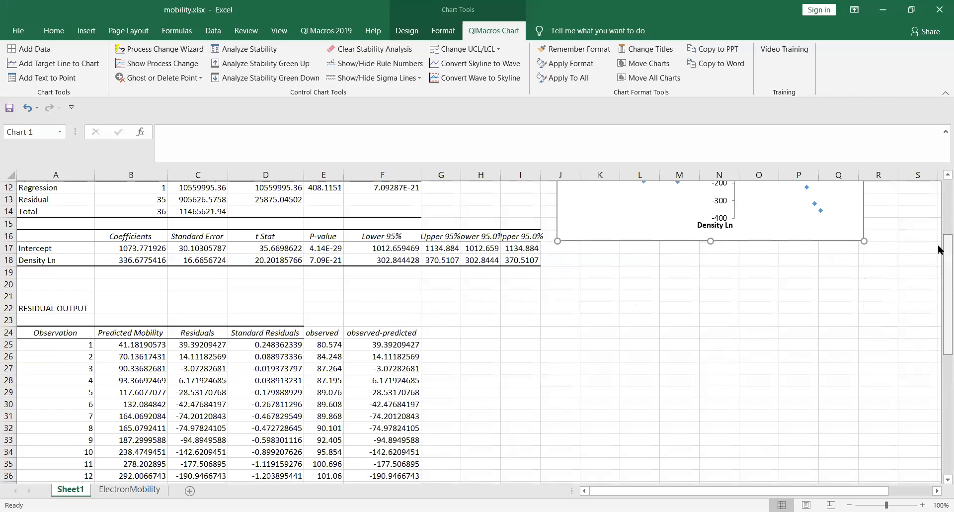
scroll(939, 253, up, 4)
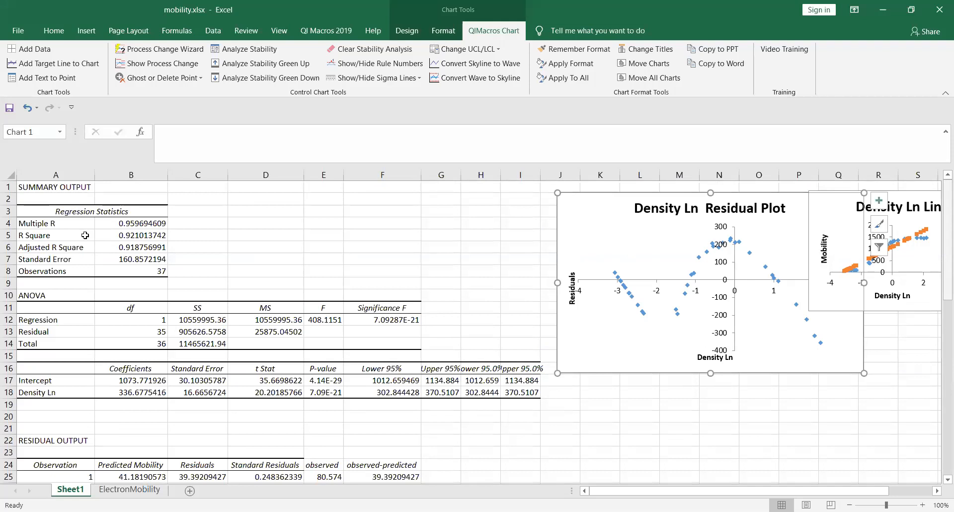
Step: Check Multiple R and R Square, select the Line Fit Plot, and scroll to the standard residuals chart
drag(38, 224, 124, 236)
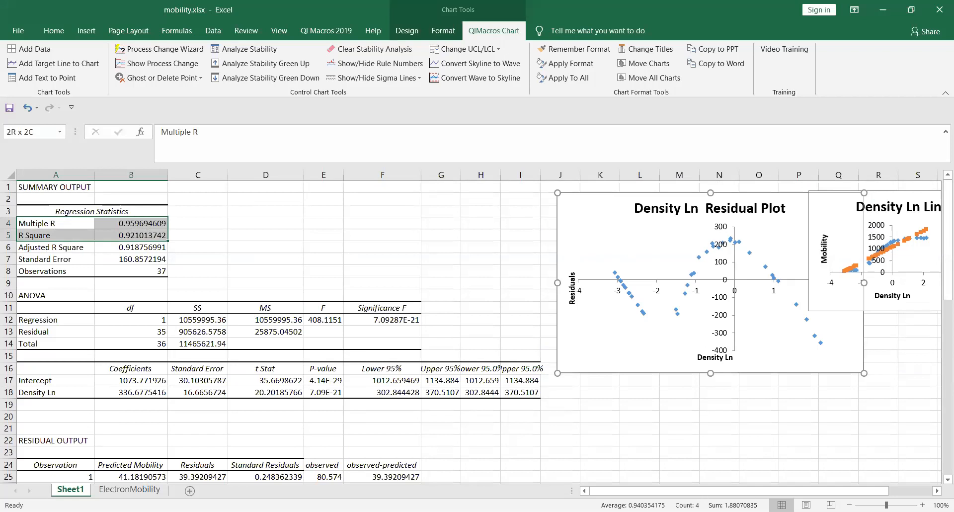
drag(695, 491, 739, 491)
click(691, 248)
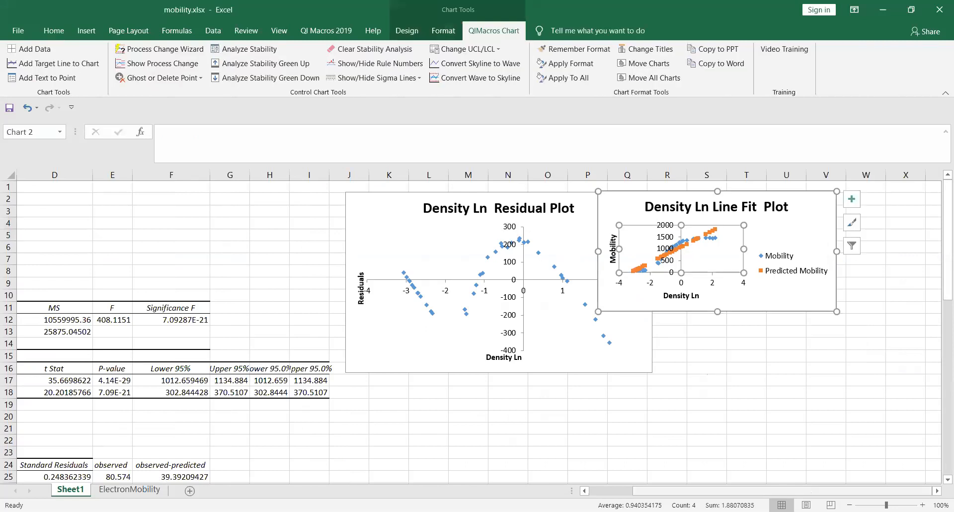
drag(811, 491, 768, 490)
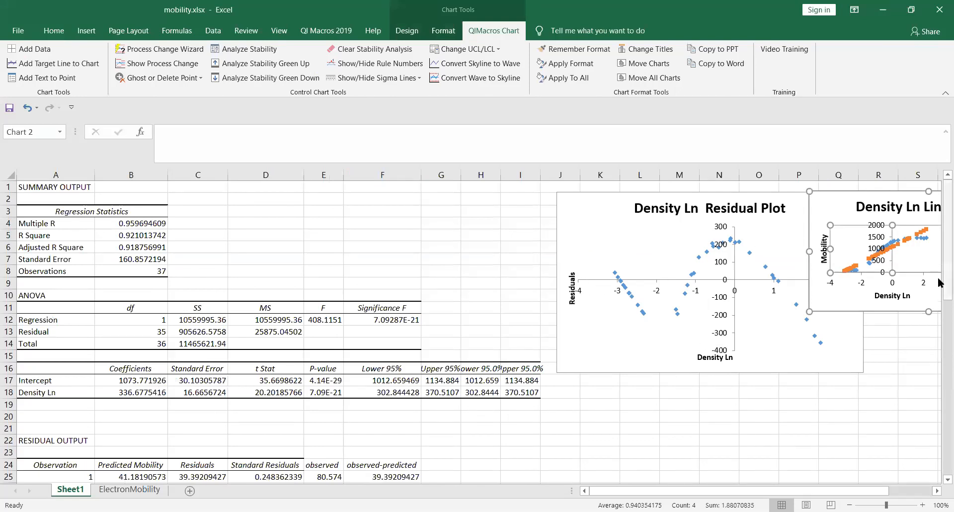
drag(943, 278, 944, 416)
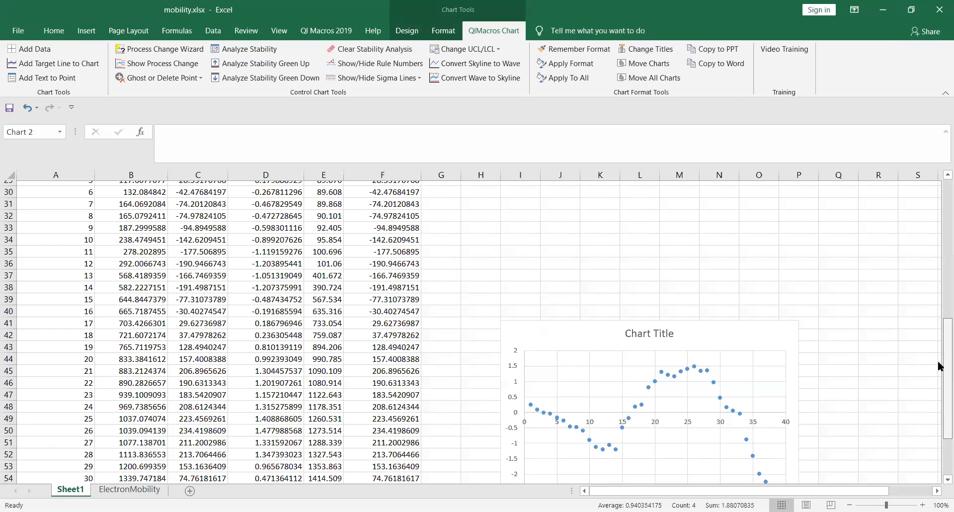
Step: Return to the top of the regression summary and select the Line Fit Plot's Mobility axis title
scroll(938, 366, up, 4)
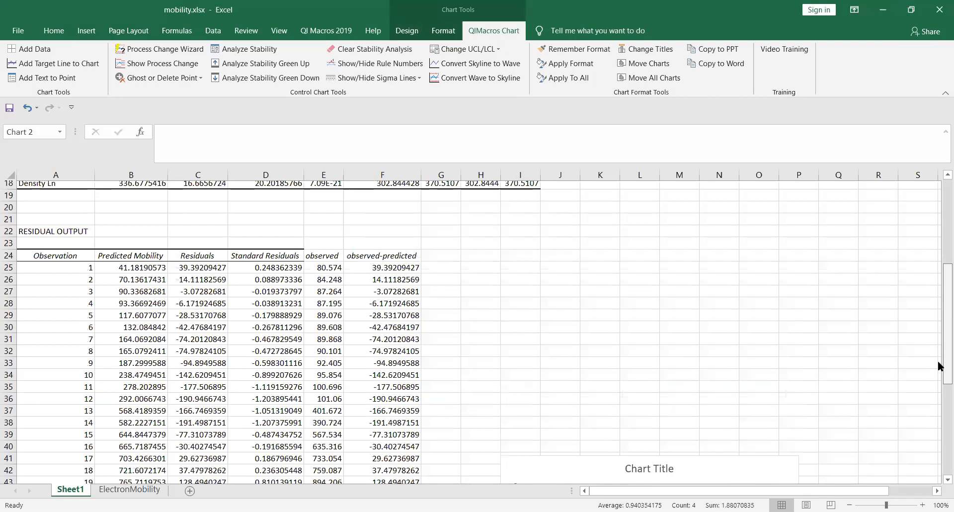
click(134, 491)
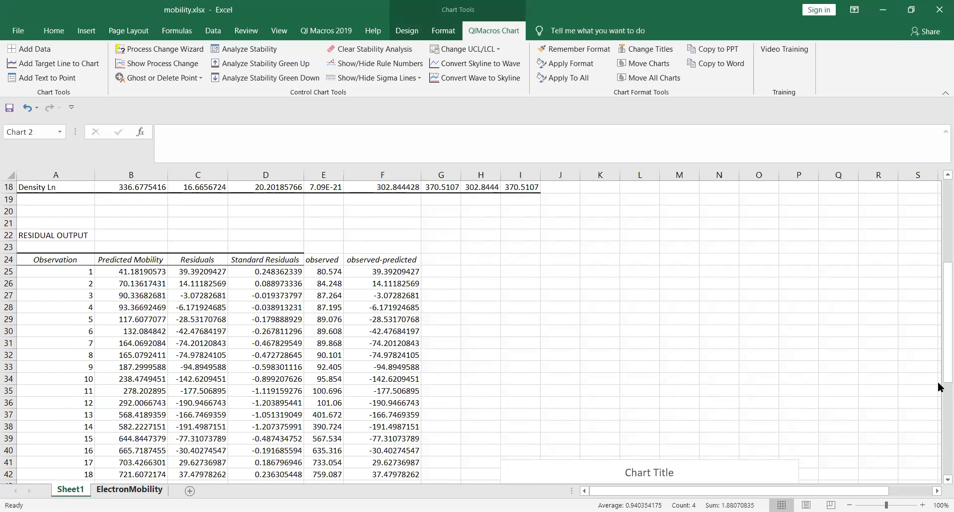
scroll(939, 350, up, 5)
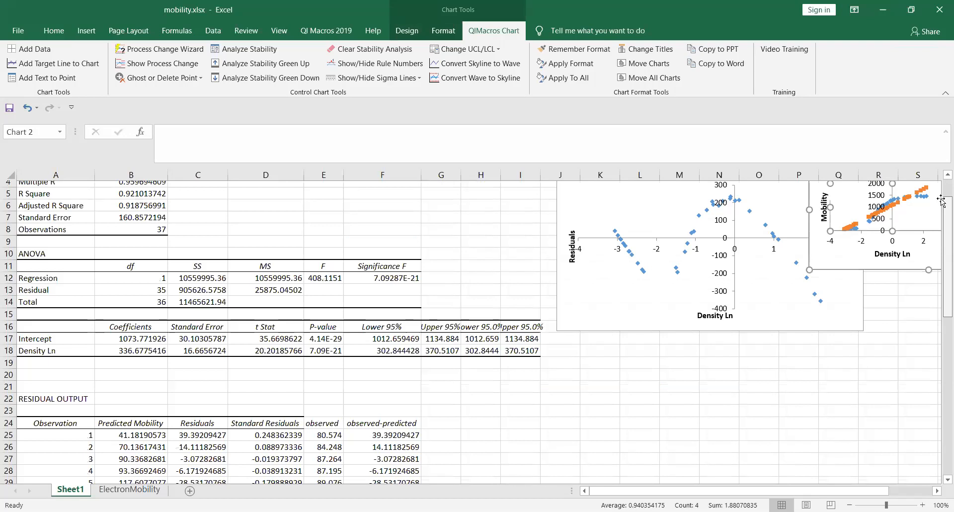
scroll(940, 200, up, 2)
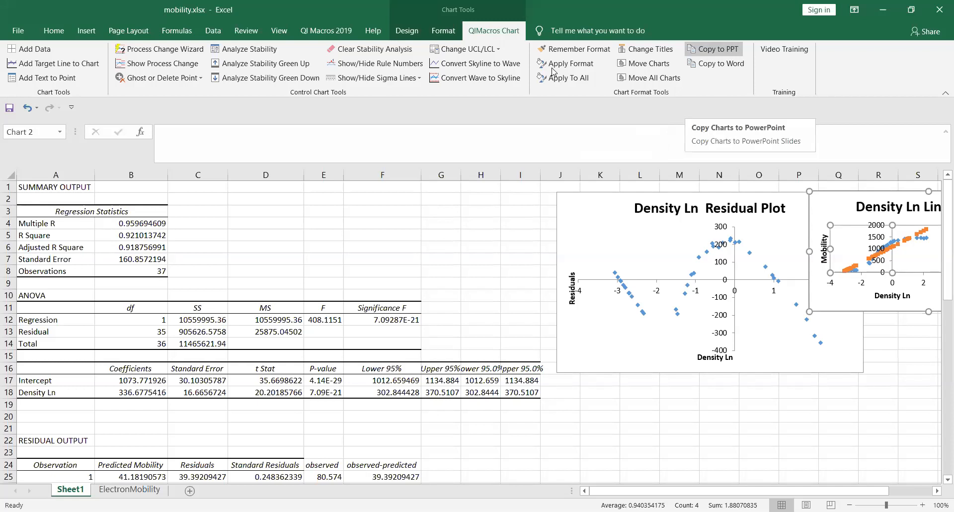
key(Down)
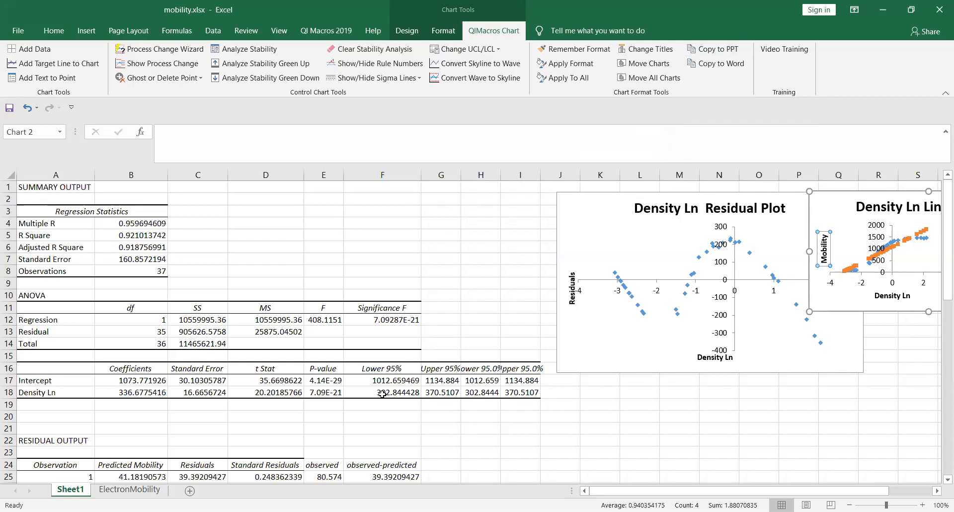